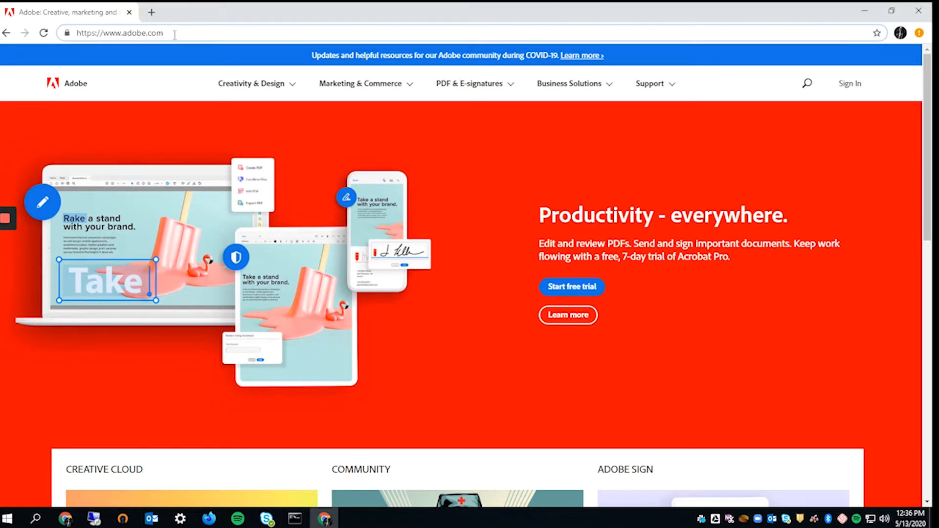
- Highlight the adobe.com address in Chrome's address bar, then clear the selection
{"action": "left_click_drag", "start_coordinate": [123, 33], "coordinate": [164, 33]}
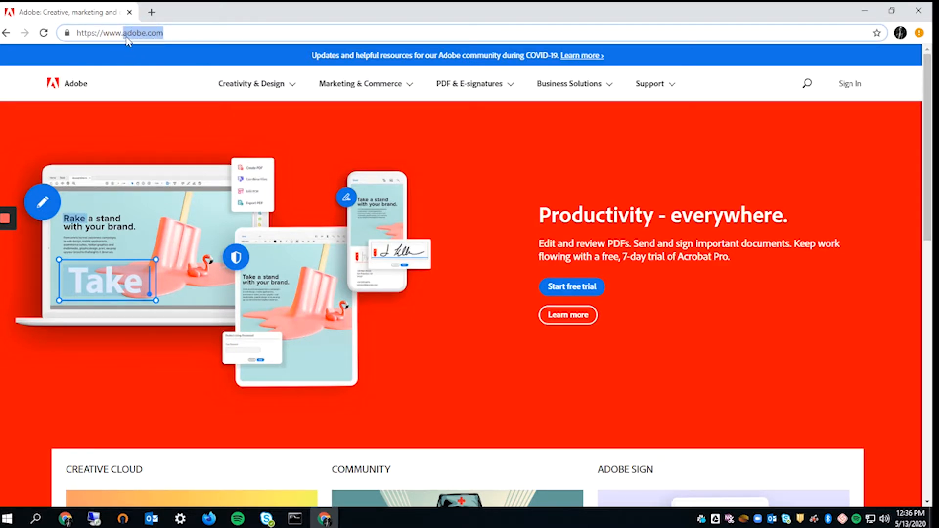
{"action": "left_click", "coordinate": [780, 131]}
- Sign in to Adobe with the school email, fixing a typo, as a Company or School Account
{"action": "left_click", "coordinate": [852, 85]}
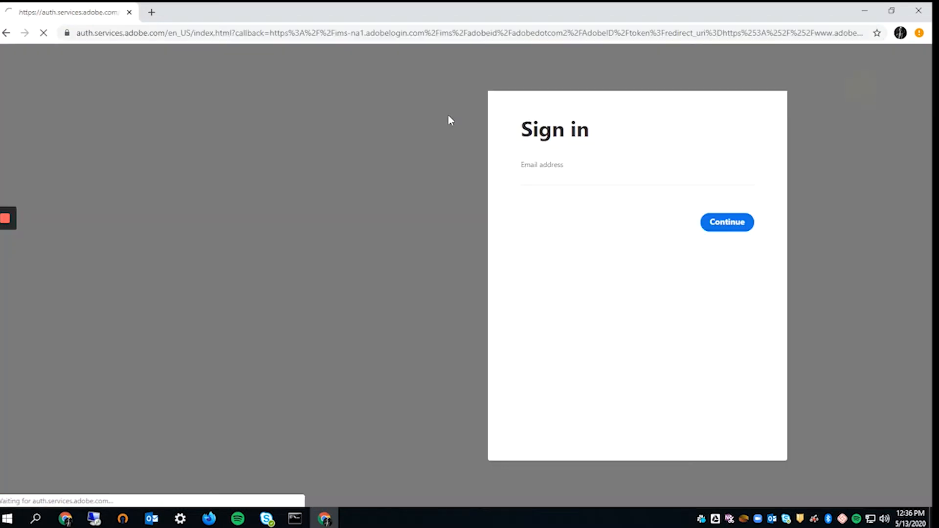
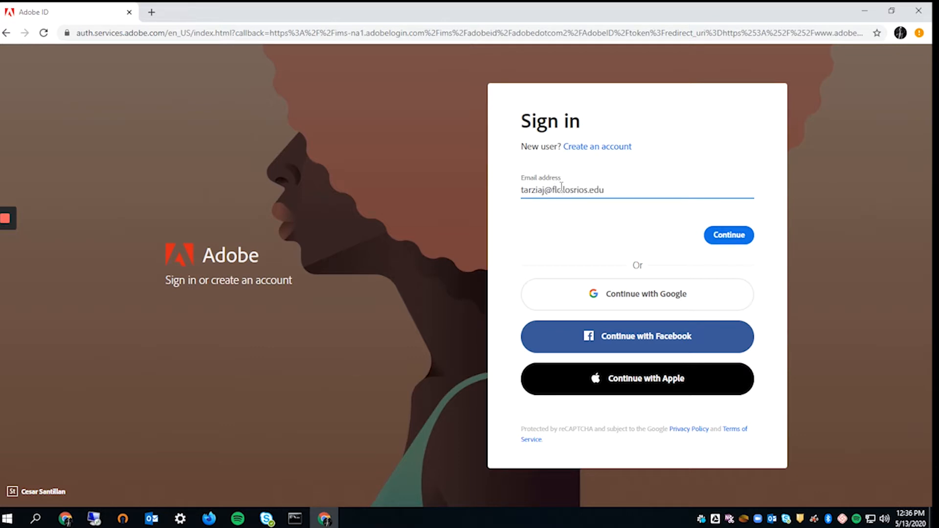
{"action": "left_click", "coordinate": [561, 189]}
{"action": "type", "text": "."}
{"action": "left_click", "coordinate": [741, 236]}
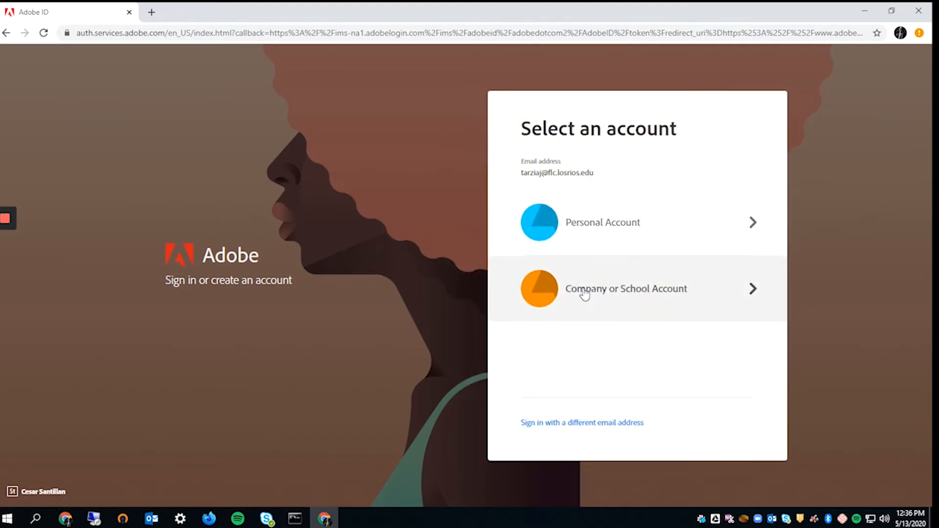
{"action": "left_click", "coordinate": [605, 298]}
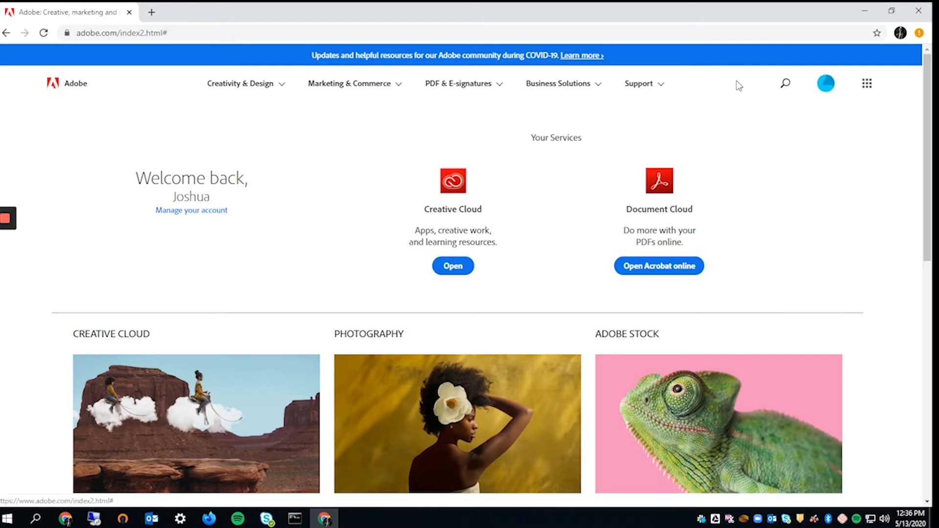
- Go from the apps grid to Acrobat online's All tools > Sign, then on to Adobe Sign
{"action": "left_click", "coordinate": [867, 83]}
{"action": "left_click", "coordinate": [819, 156]}
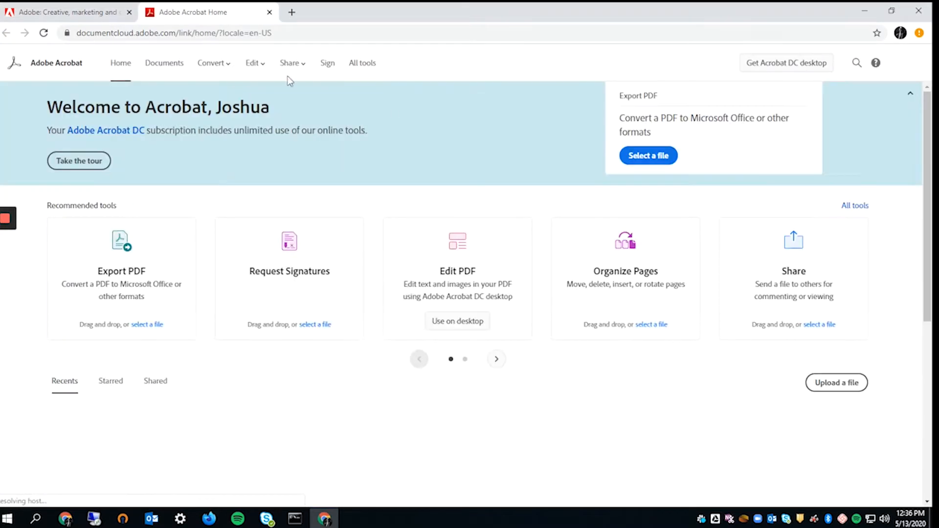
{"action": "left_click", "coordinate": [378, 69]}
{"action": "left_click", "coordinate": [336, 66]}
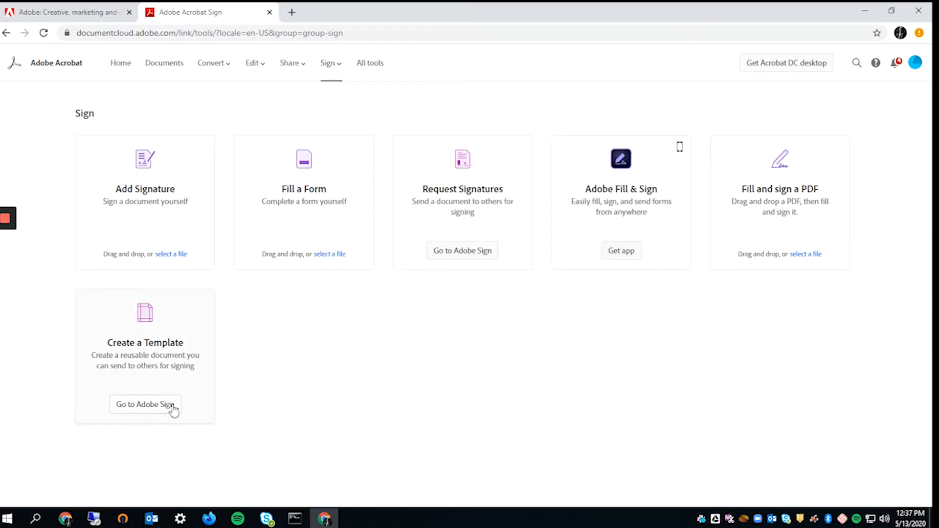
{"action": "left_click", "coordinate": [152, 407]}
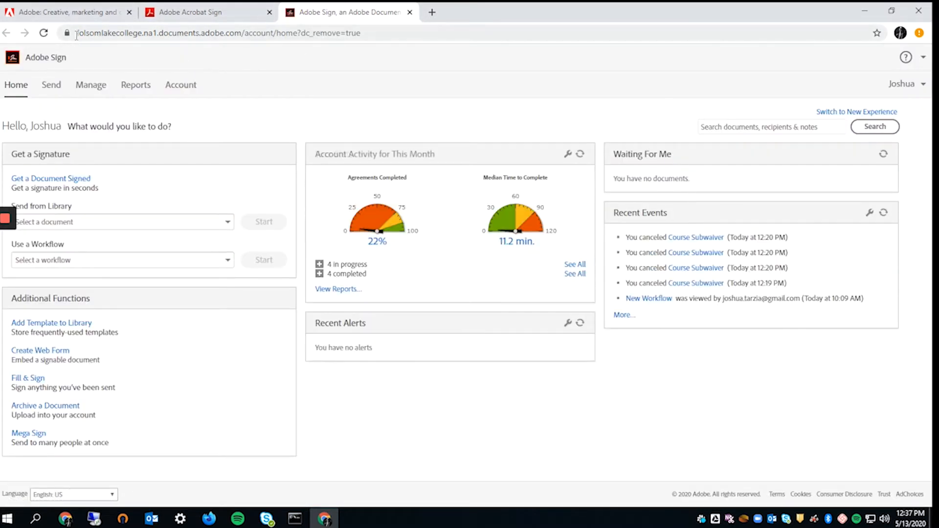
- Switch the Adobe Sign home page to the new experience and start from the library
{"action": "left_click_drag", "start_coordinate": [76, 35], "coordinate": [316, 47]}
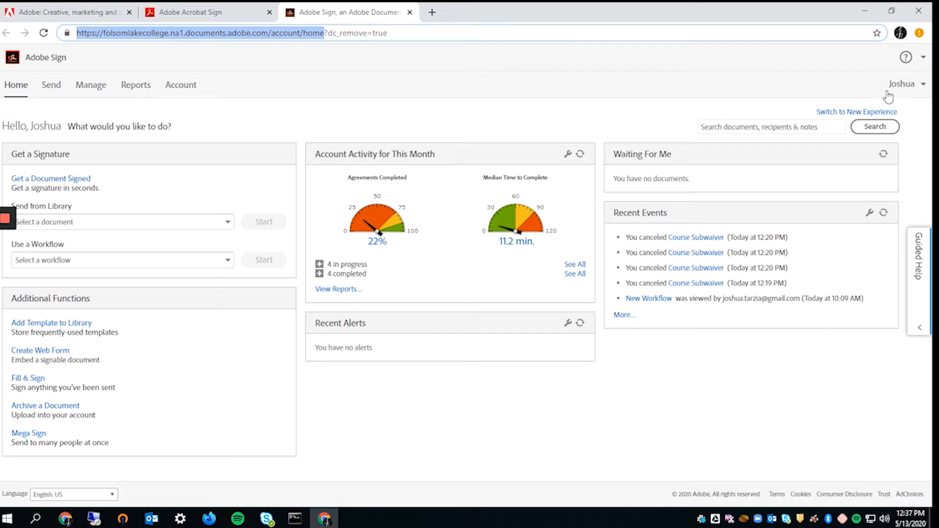
{"action": "left_click", "coordinate": [489, 114]}
{"action": "left_click", "coordinate": [854, 111]}
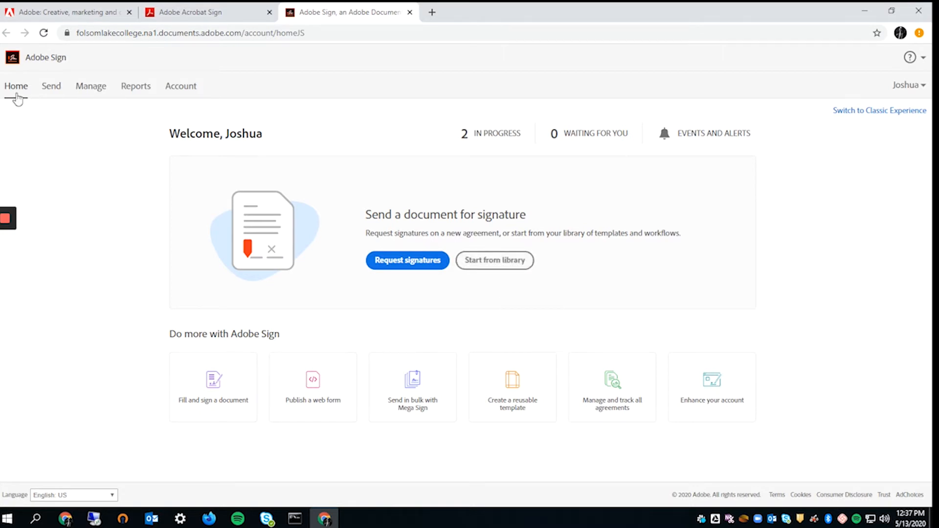
{"action": "left_click", "coordinate": [499, 265]}
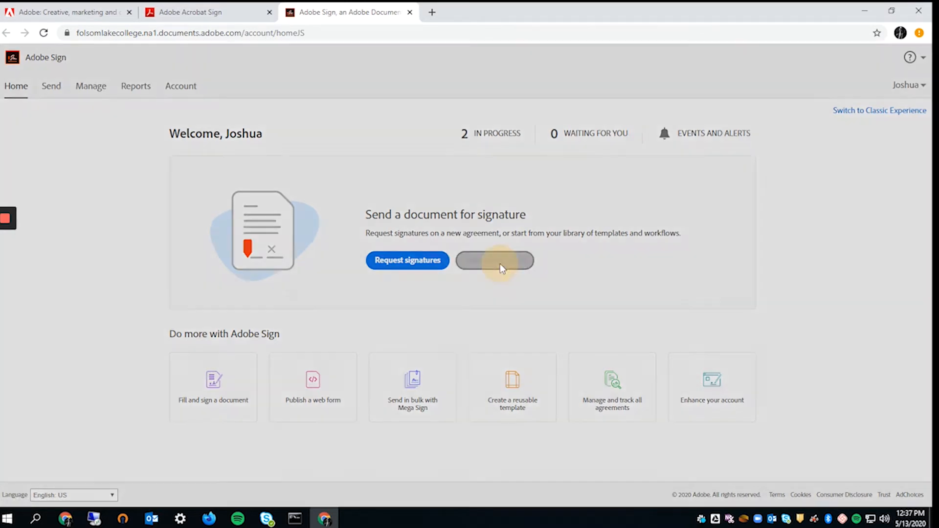
- Pick the Course Substitution Waiver workflow from the library's Workflows list and start it
{"action": "left_click", "coordinate": [283, 194]}
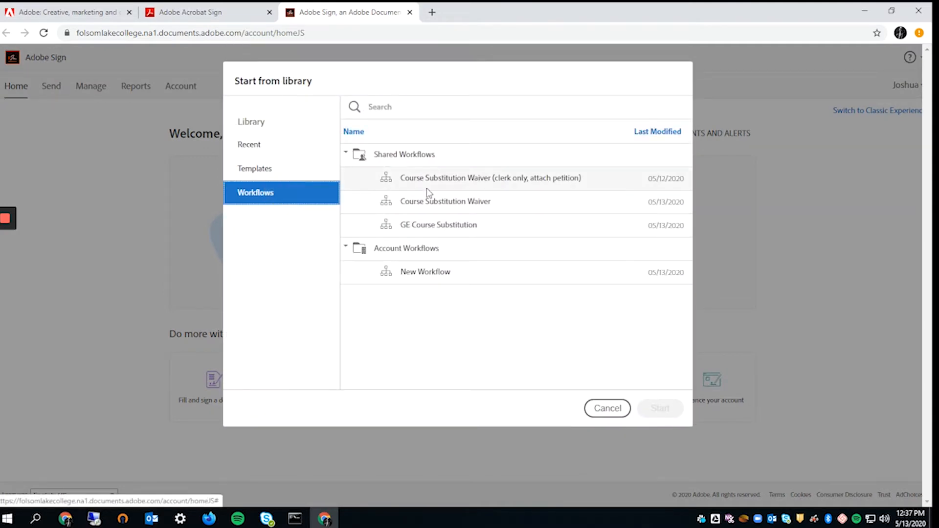
{"action": "left_click", "coordinate": [263, 153]}
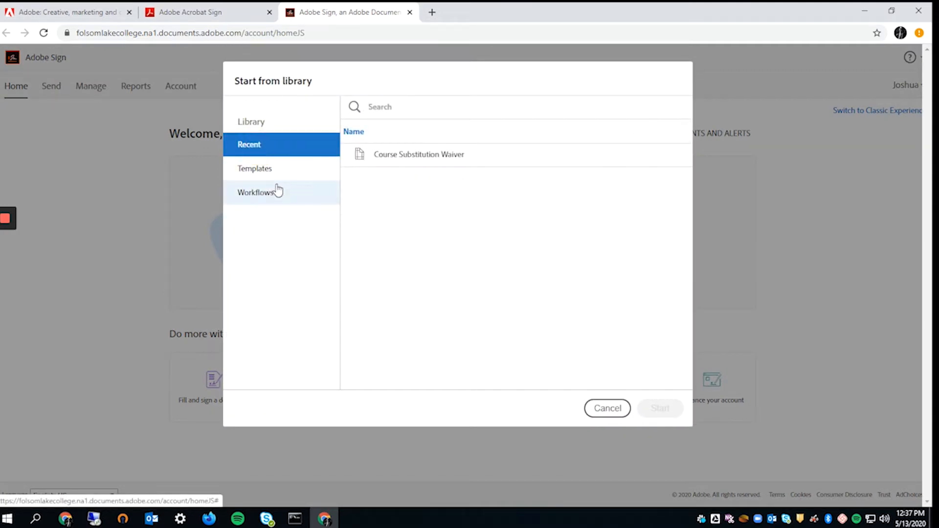
{"action": "left_click", "coordinate": [276, 190]}
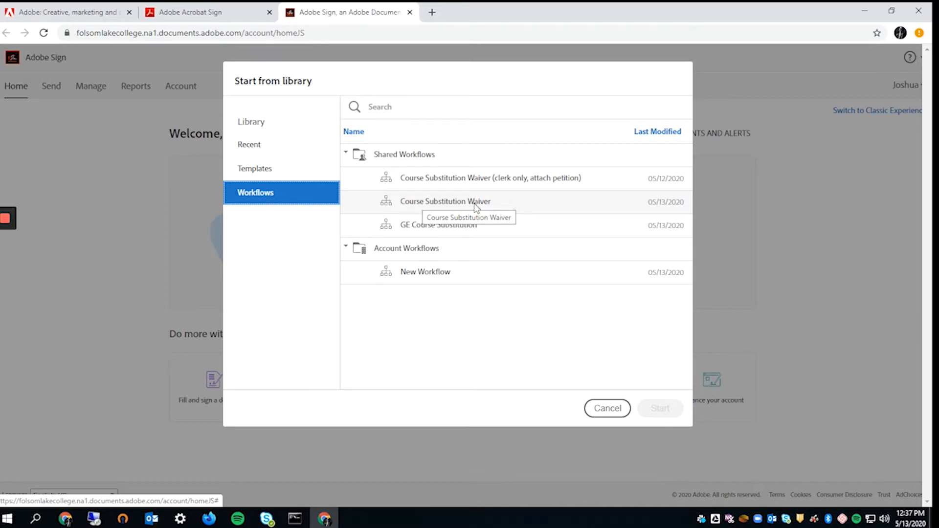
{"action": "left_click", "coordinate": [412, 202]}
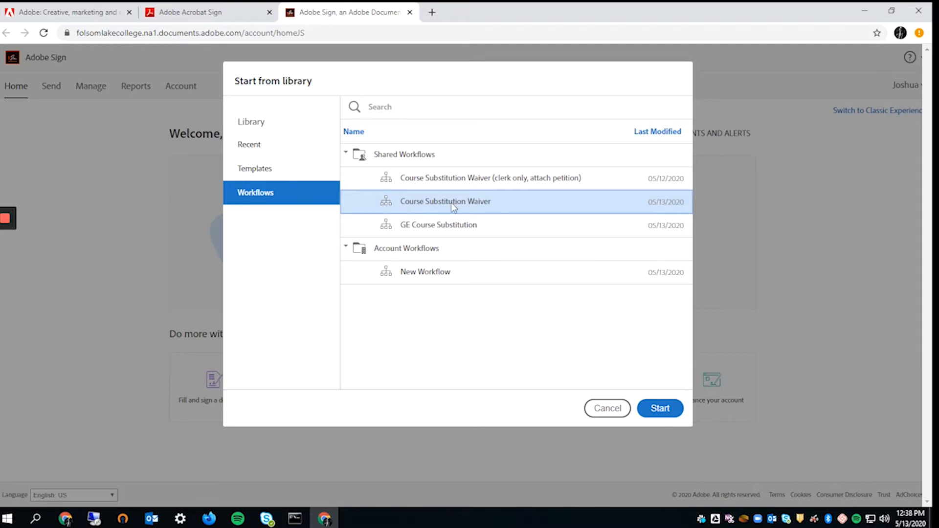
{"action": "left_click", "coordinate": [660, 411]}
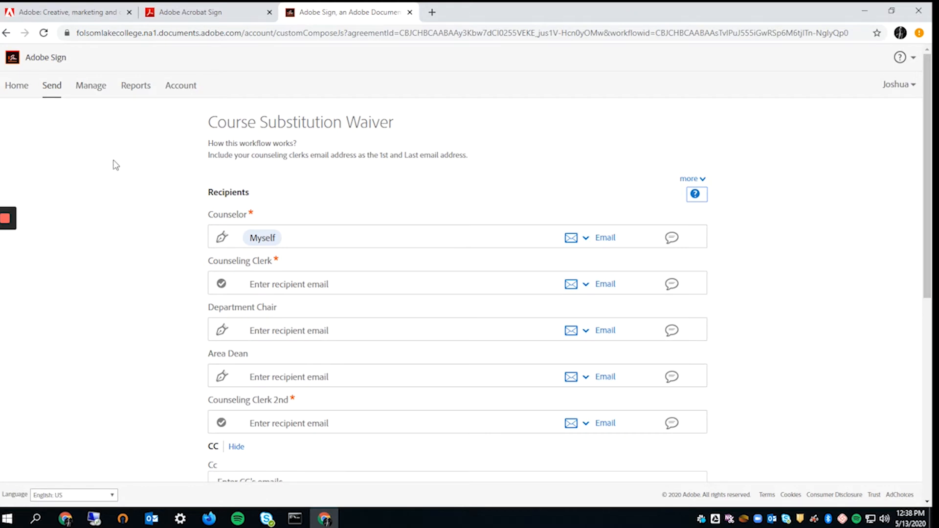
{"action": "scroll", "coordinate": [426, 382], "scroll_direction": "down", "scroll_amount": 1}
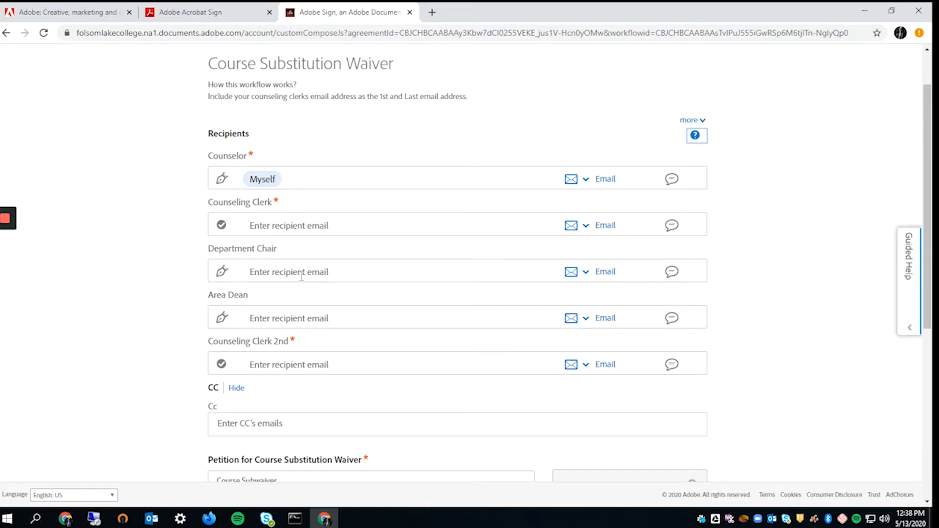
{"action": "left_click", "coordinate": [300, 223]}
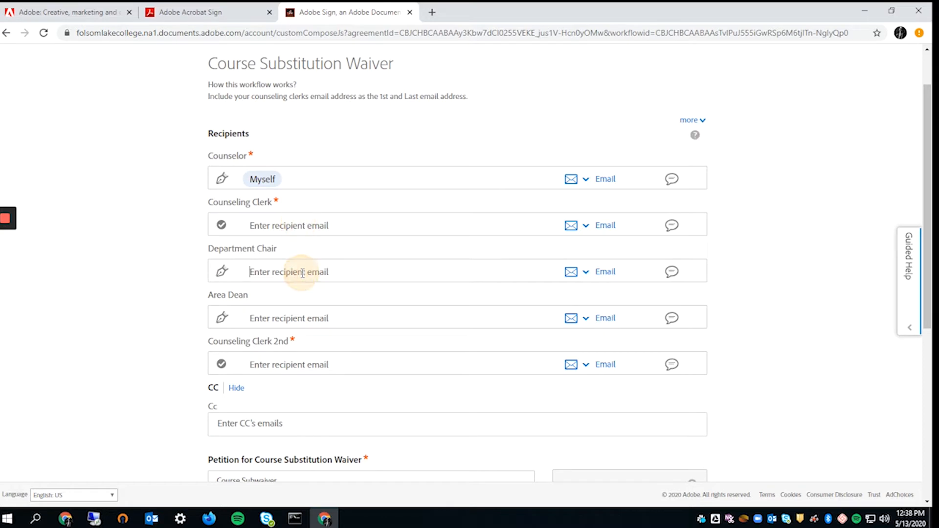
{"action": "left_click", "coordinate": [308, 364]}
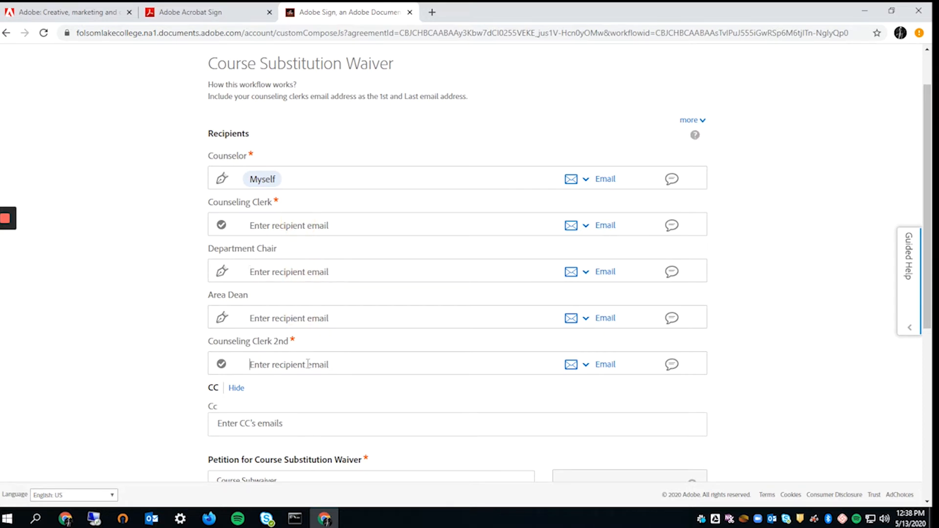
{"action": "left_click", "coordinate": [298, 226]}
{"action": "left_click_drag", "start_coordinate": [208, 155], "coordinate": [266, 160]}
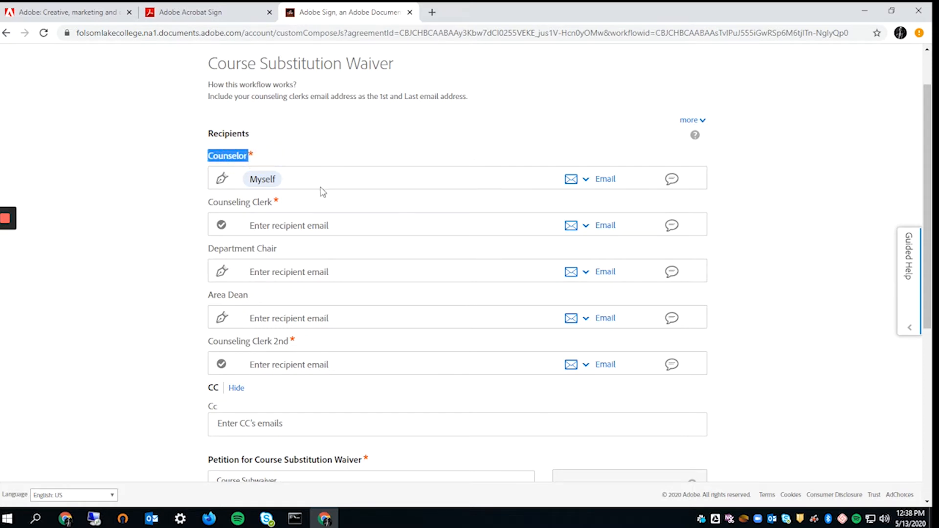
{"action": "left_click", "coordinate": [273, 224]}
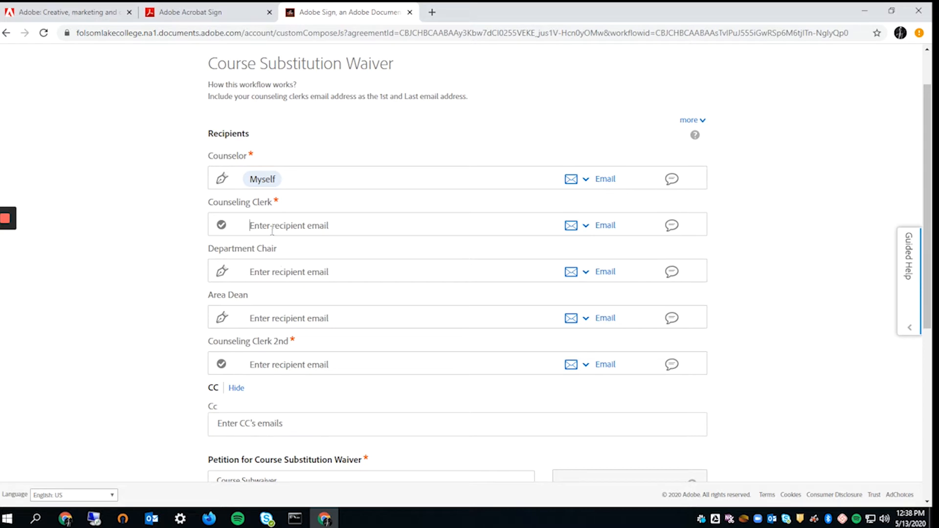
{"action": "left_click", "coordinate": [275, 270]}
{"action": "left_click", "coordinate": [334, 323]}
{"action": "left_click", "coordinate": [332, 366]}
{"action": "scroll", "coordinate": [348, 384], "scroll_direction": "down", "scroll_amount": 1}
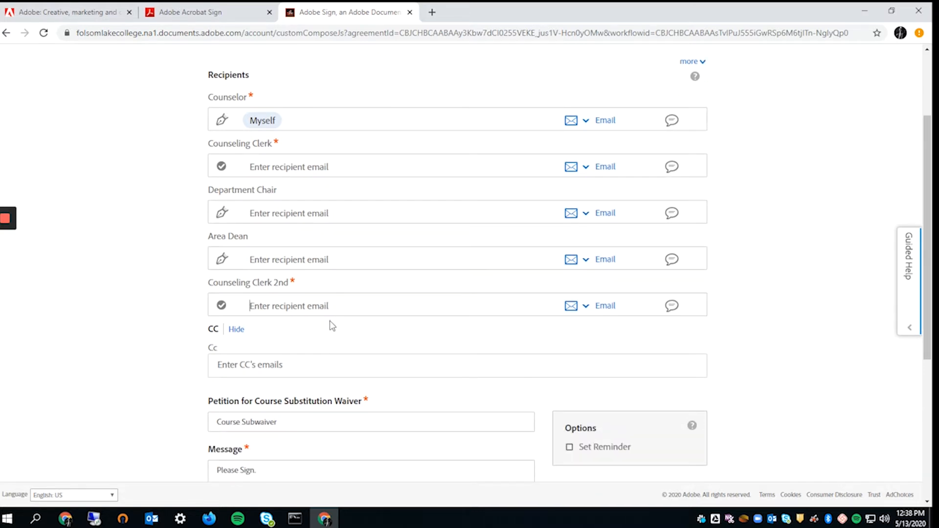
{"action": "scroll", "coordinate": [332, 325], "scroll_direction": "up", "scroll_amount": 1}
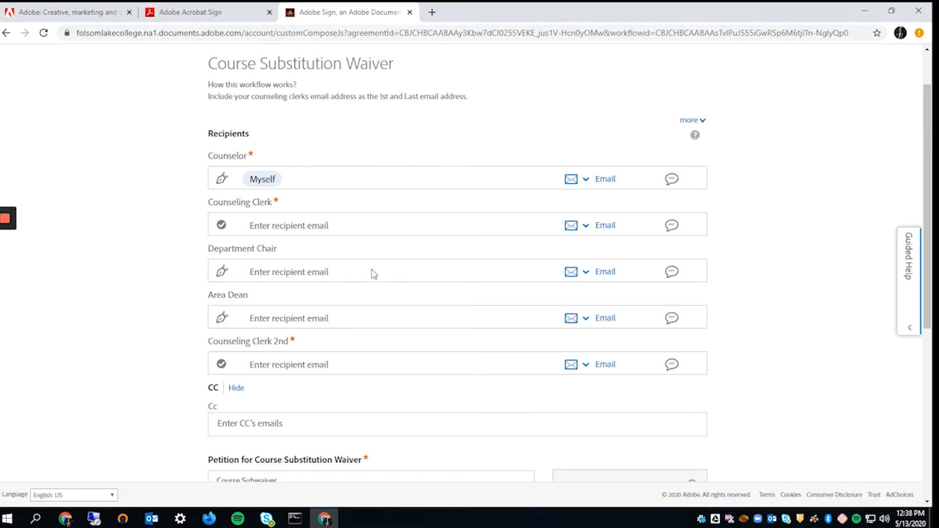
{"action": "scroll", "coordinate": [342, 264], "scroll_direction": "down", "scroll_amount": 1}
{"action": "scroll", "coordinate": [314, 167], "scroll_direction": "up", "scroll_amount": 2}
{"action": "scroll", "coordinate": [326, 343], "scroll_direction": "down", "scroll_amount": 2}
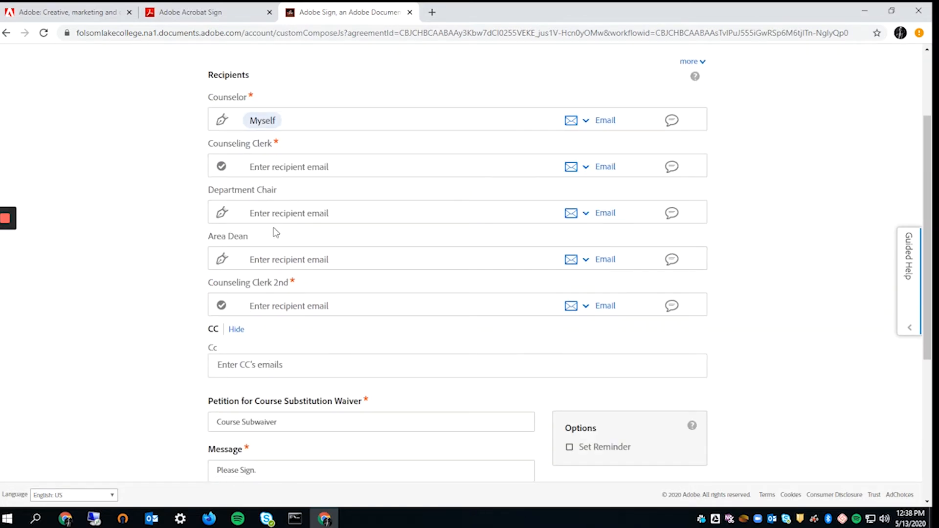
{"action": "left_click", "coordinate": [239, 370]}
{"action": "scroll", "coordinate": [288, 375], "scroll_direction": "up", "scroll_amount": 3}
{"action": "mouse_move", "coordinate": [218, 121]}
{"action": "left_mouse_down"}
{"action": "mouse_move", "coordinate": [391, 122]}
{"action": "mouse_move", "coordinate": [208, 122]}
{"action": "left_mouse_up"}
{"action": "left_click", "coordinate": [392, 122]}
{"action": "scroll", "coordinate": [370, 315], "scroll_direction": "down", "scroll_amount": 2}
{"action": "left_click", "coordinate": [299, 368]}
{"action": "scroll", "coordinate": [305, 374], "scroll_direction": "up", "scroll_amount": 1}
{"action": "scroll", "coordinate": [307, 369], "scroll_direction": "down", "scroll_amount": 2}
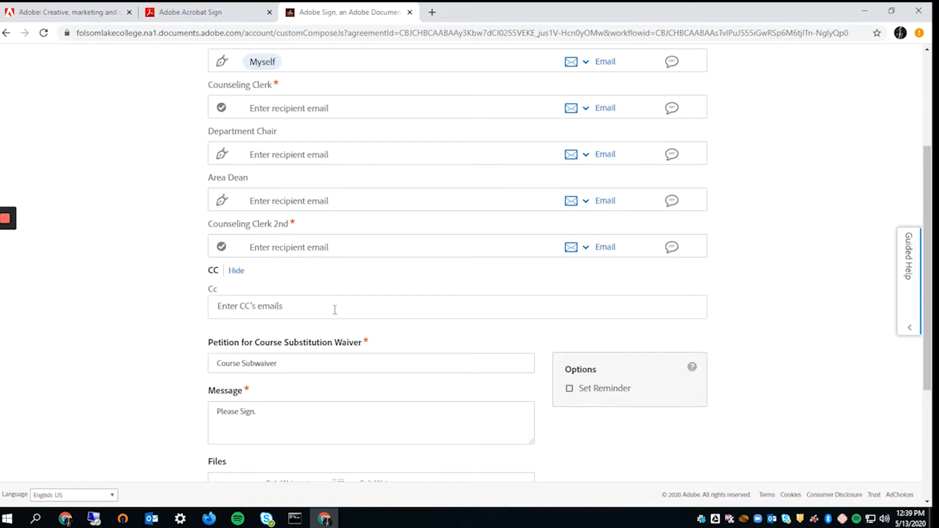
{"action": "scroll", "coordinate": [239, 318], "scroll_direction": "down", "scroll_amount": 2}
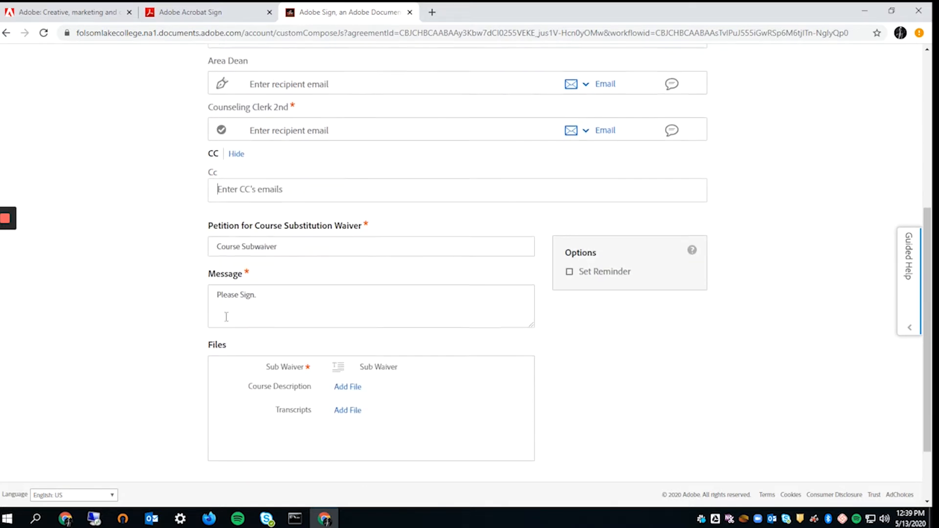
{"action": "scroll", "coordinate": [346, 314], "scroll_direction": "up", "scroll_amount": 4}
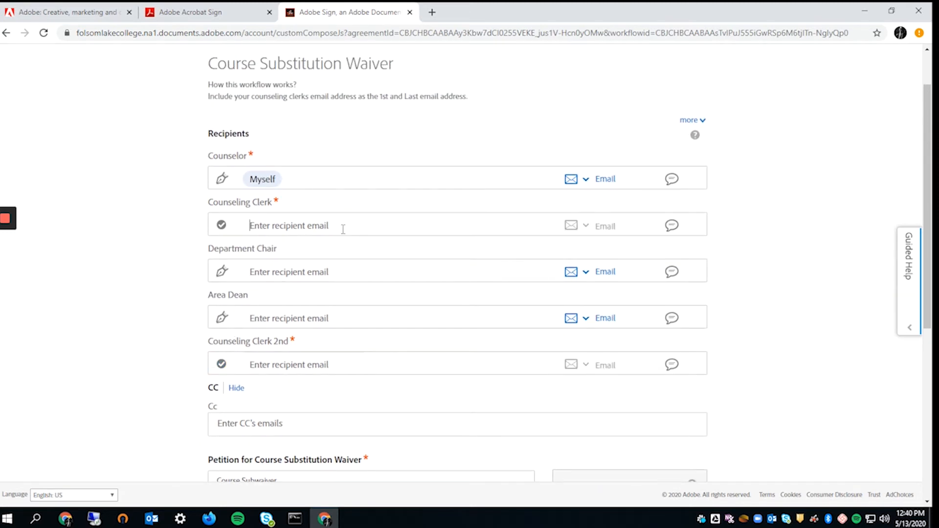
- Enter email addresses for the Counseling Clerk, Department Chair, Area Dean and Counseling Clerk 2nd roles
{"action": "left_click", "coordinate": [343, 229]}
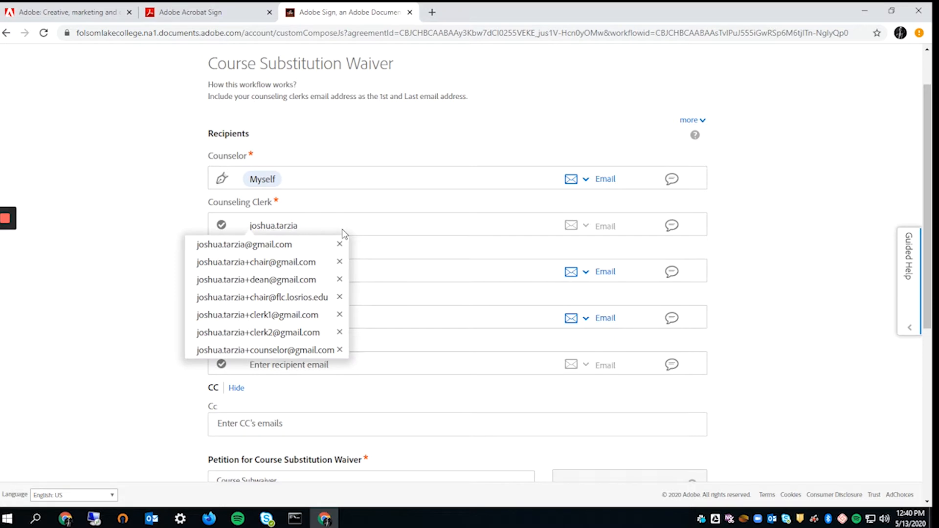
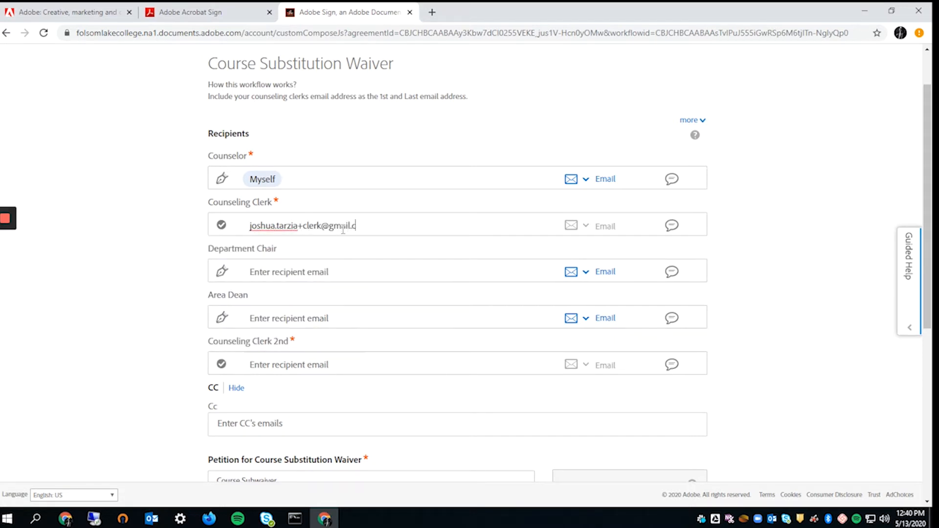
{"action": "key", "text": "Tab"}
{"action": "key", "text": "Tab"}
{"action": "key", "text": "Tab"}
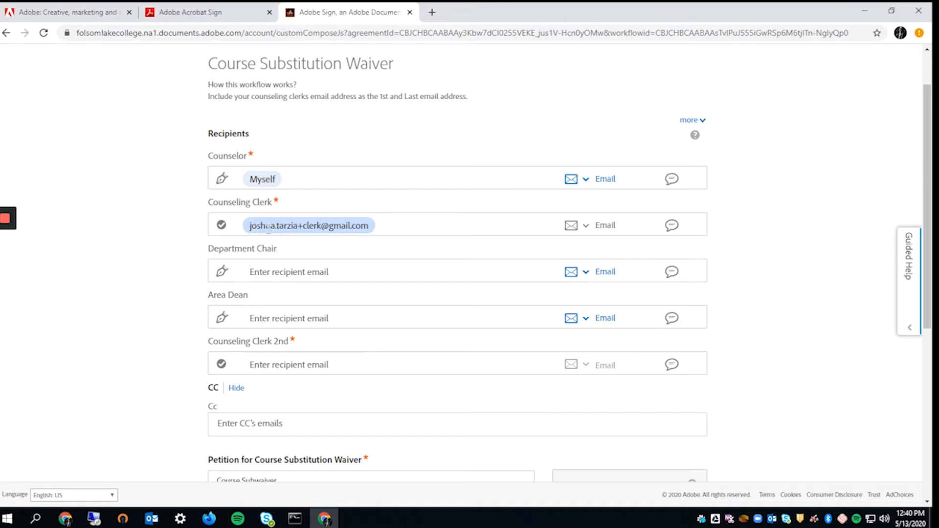
{"action": "left_click", "coordinate": [319, 275]}
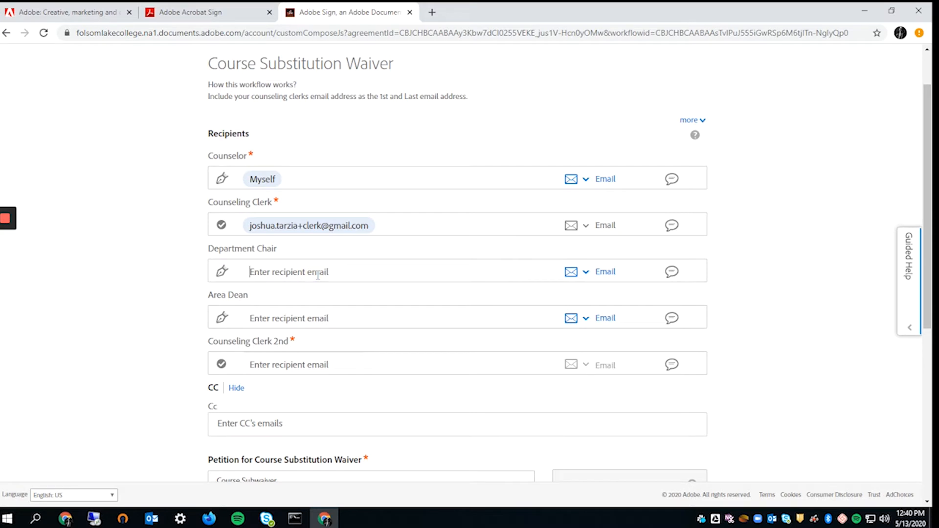
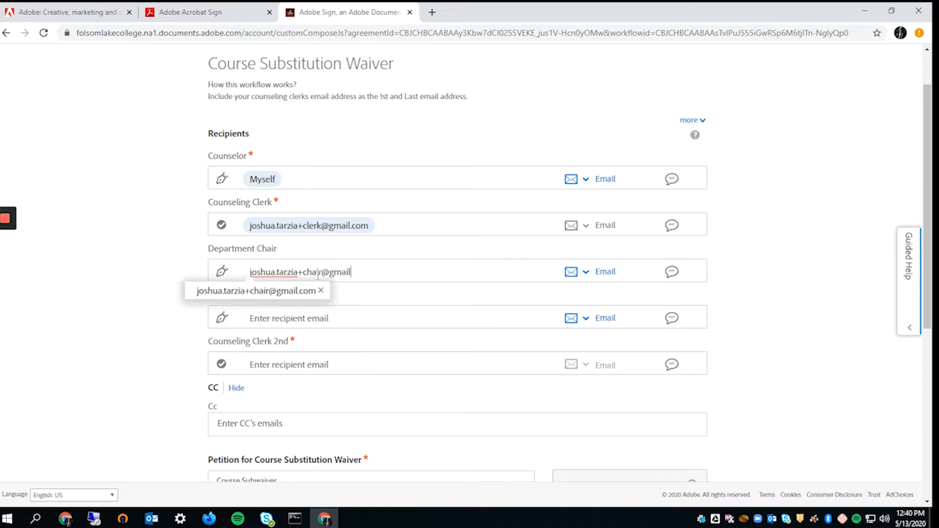
{"action": "key", "text": "Tab"}
{"action": "key", "text": "Tab"}
{"action": "key", "text": "Tab"}
{"action": "key", "text": "Tab"}
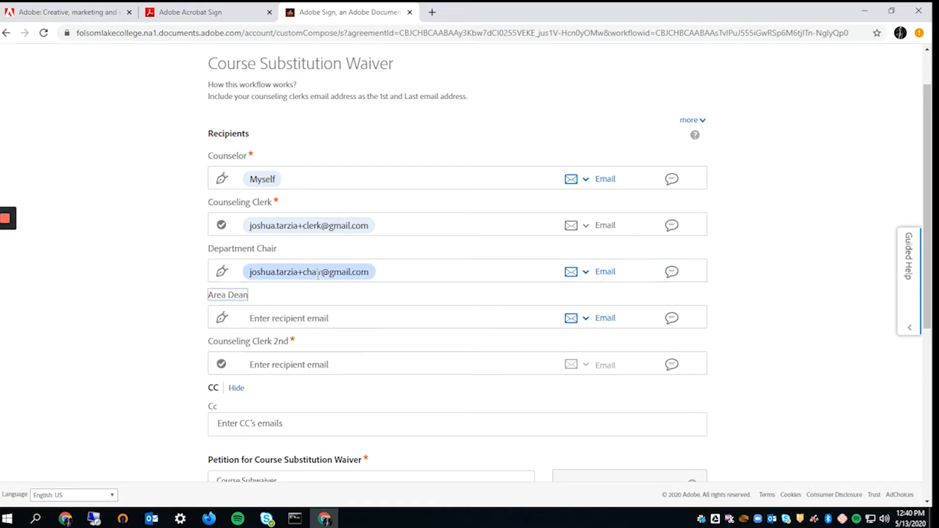
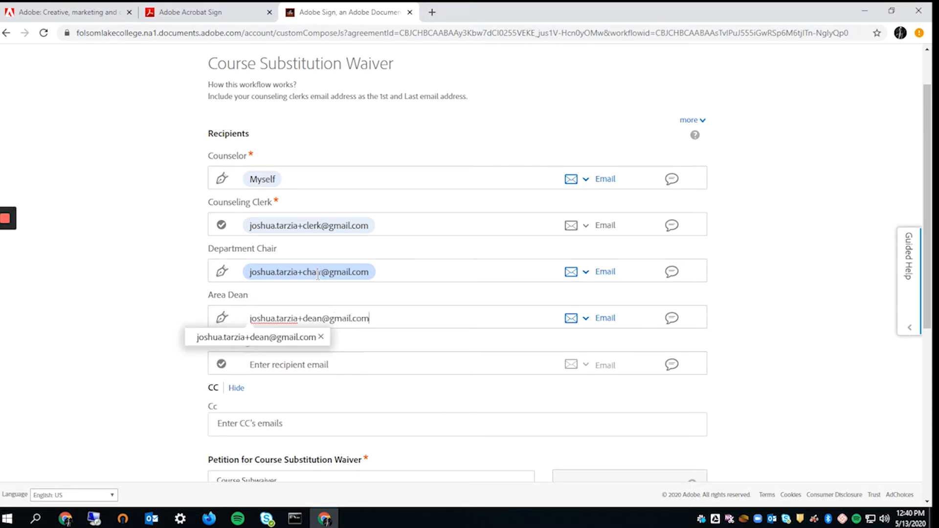
{"action": "key", "text": "Tab"}
{"action": "key", "text": "Tab"}
{"action": "key", "text": "Tab"}
{"action": "key", "text": "Tab"}
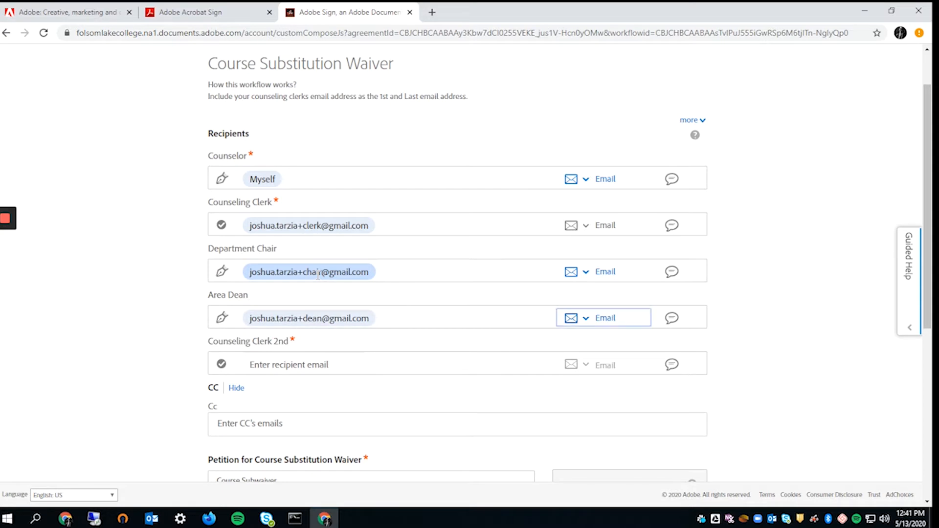
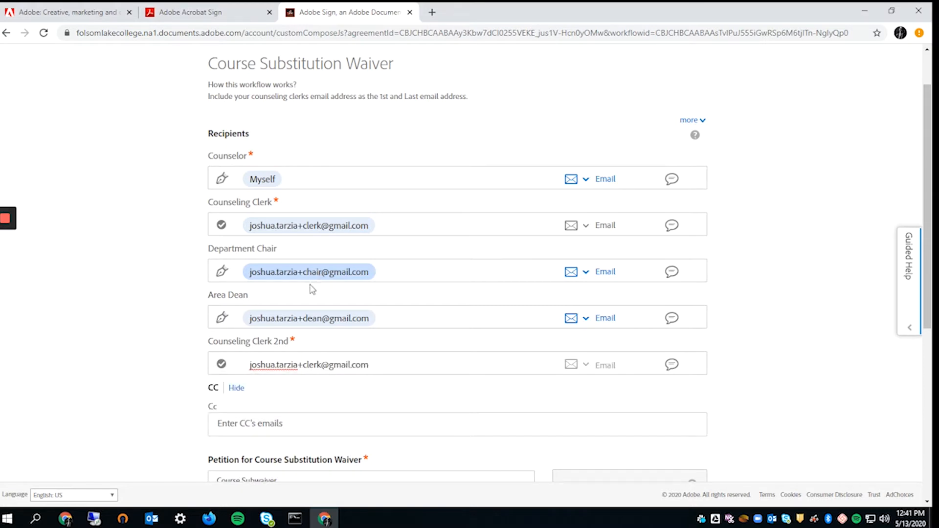
{"action": "left_click", "coordinate": [393, 362]}
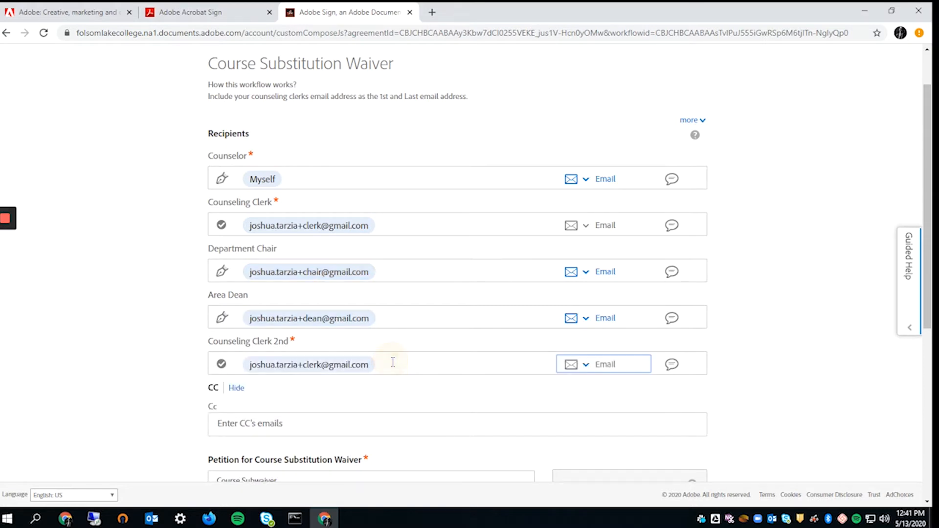
- Add a CC recipient's email address by accepting the suggested match
{"action": "scroll", "coordinate": [430, 415], "scroll_direction": "down", "scroll_amount": 1}
{"action": "left_click", "coordinate": [319, 356]}
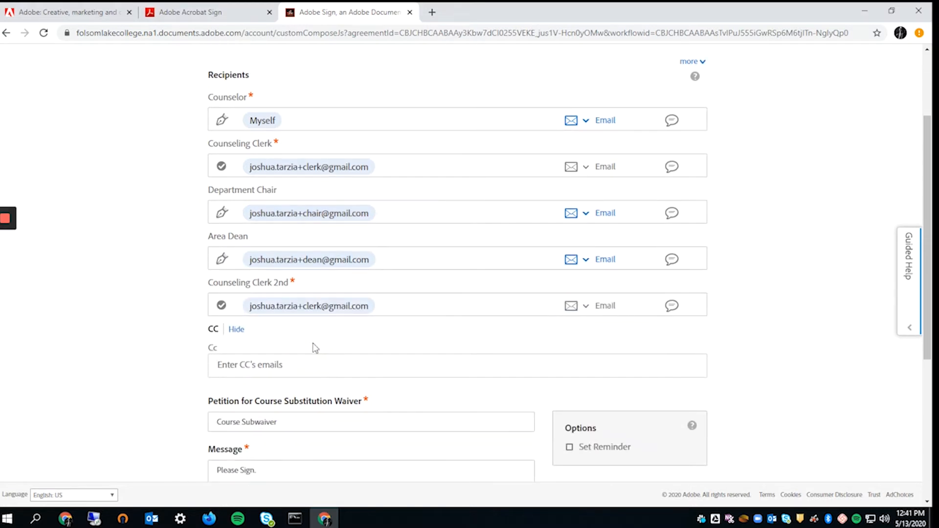
{"action": "scroll", "coordinate": [294, 345], "scroll_direction": "up", "scroll_amount": 1}
{"action": "scroll", "coordinate": [252, 343], "scroll_direction": "down", "scroll_amount": 1}
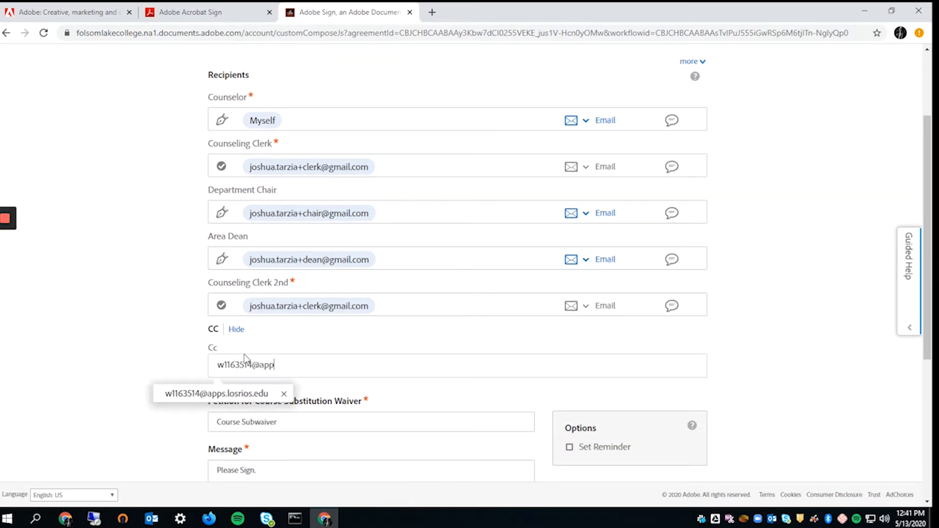
{"action": "left_click", "coordinate": [240, 393]}
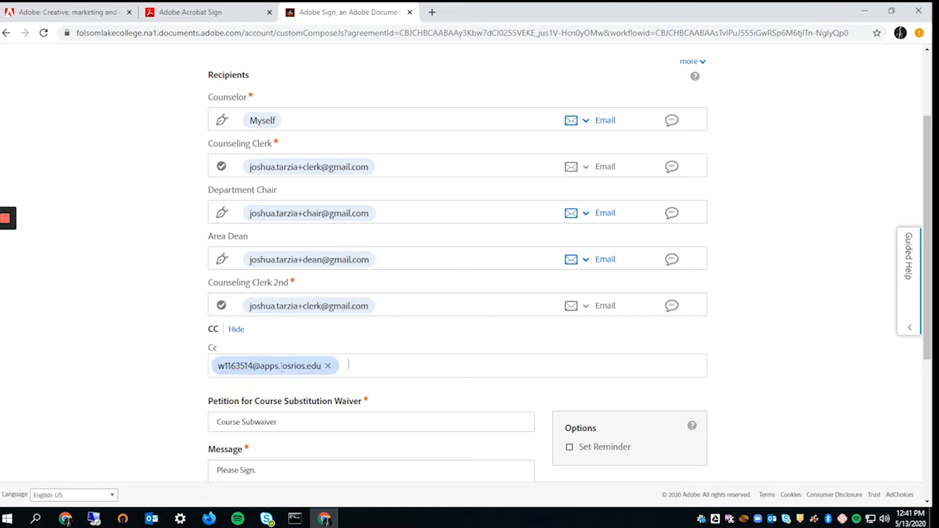
{"action": "scroll", "coordinate": [261, 396], "scroll_direction": "down", "scroll_amount": 1}
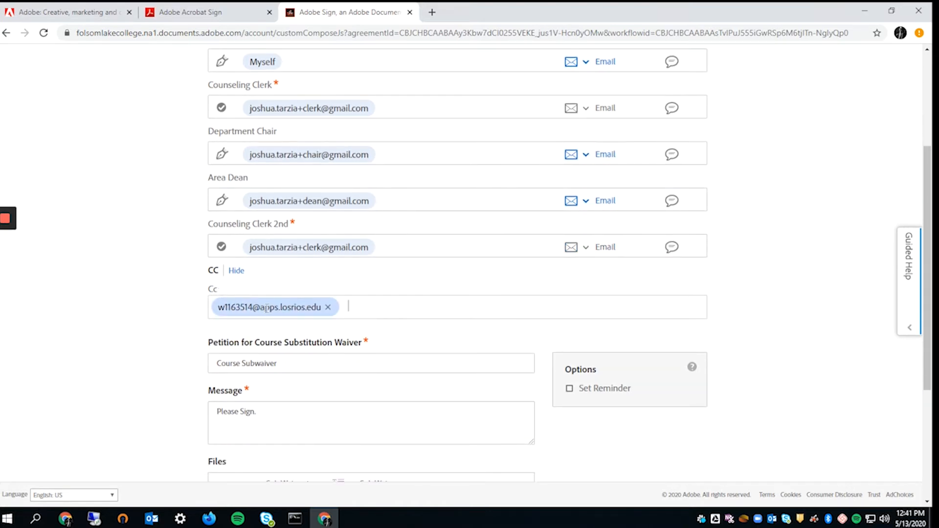
{"action": "scroll", "coordinate": [267, 306], "scroll_direction": "up", "scroll_amount": 2}
{"action": "scroll", "coordinate": [274, 216], "scroll_direction": "down", "scroll_amount": 3}
{"action": "scroll", "coordinate": [306, 334], "scroll_direction": "up", "scroll_amount": 3}
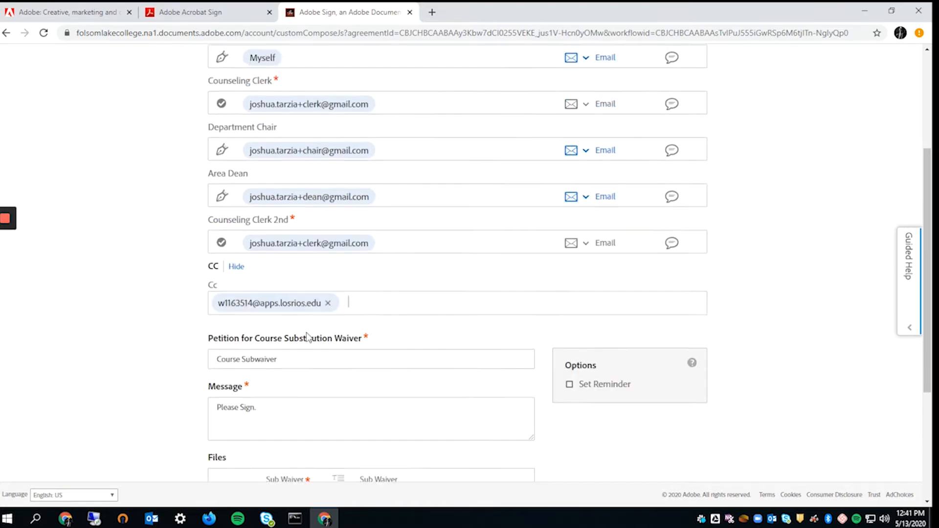
{"action": "scroll", "coordinate": [433, 140], "scroll_direction": "down", "scroll_amount": 2}
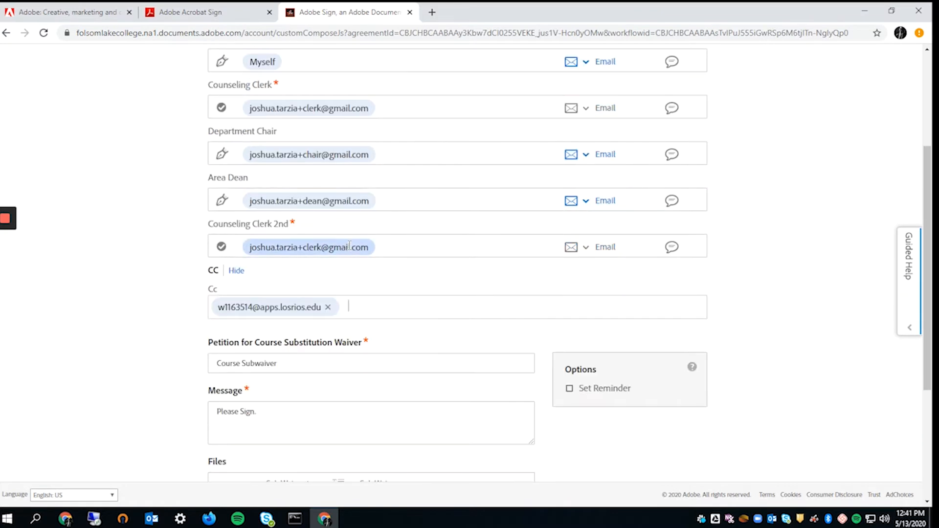
{"action": "scroll", "coordinate": [301, 167], "scroll_direction": "up", "scroll_amount": 2}
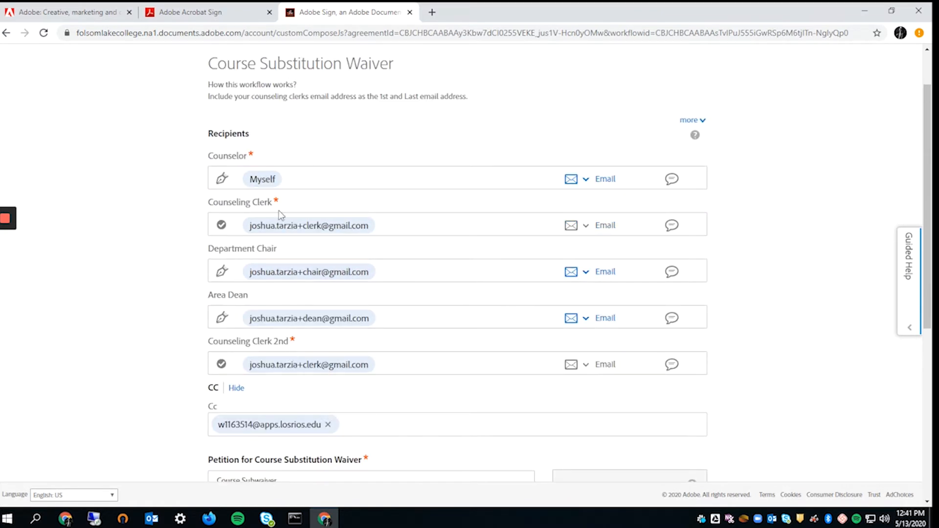
{"action": "scroll", "coordinate": [293, 230], "scroll_direction": "down", "scroll_amount": 2}
{"action": "scroll", "coordinate": [321, 246], "scroll_direction": "up", "scroll_amount": 1}
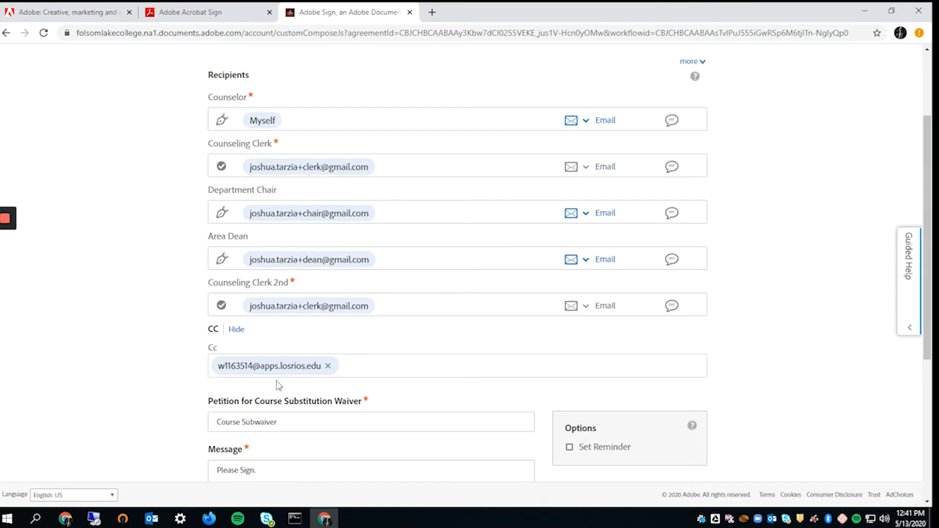
{"action": "scroll", "coordinate": [291, 400], "scroll_direction": "down", "scroll_amount": 2}
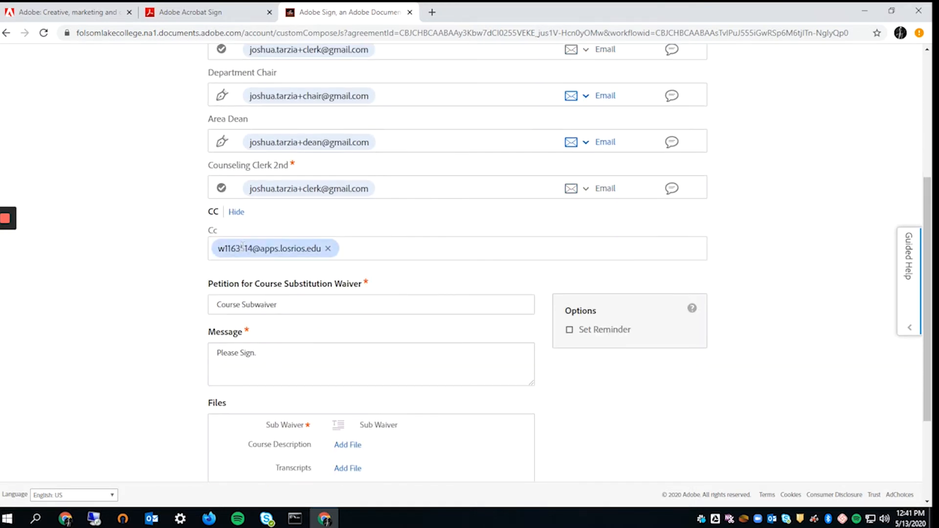
{"action": "scroll", "coordinate": [357, 366], "scroll_direction": "down", "scroll_amount": 2}
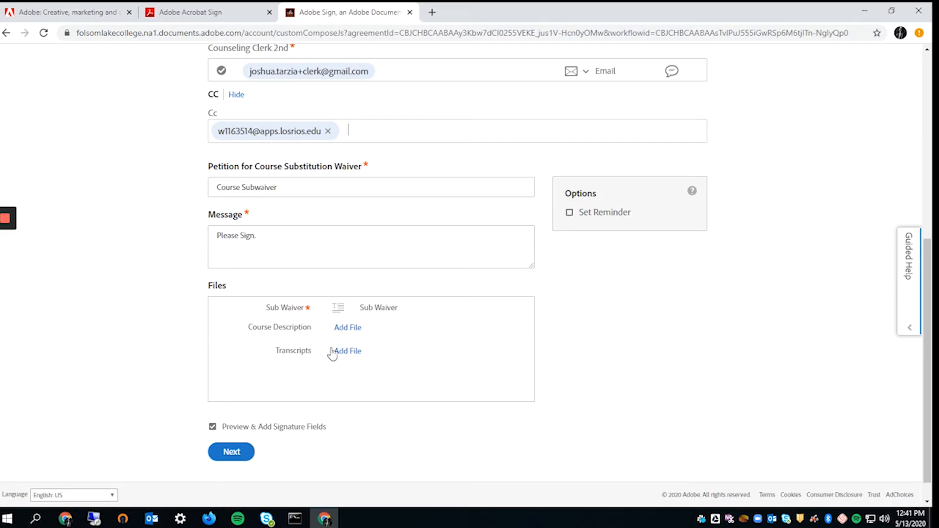
{"action": "scroll", "coordinate": [360, 385], "scroll_direction": "down", "scroll_amount": 1}
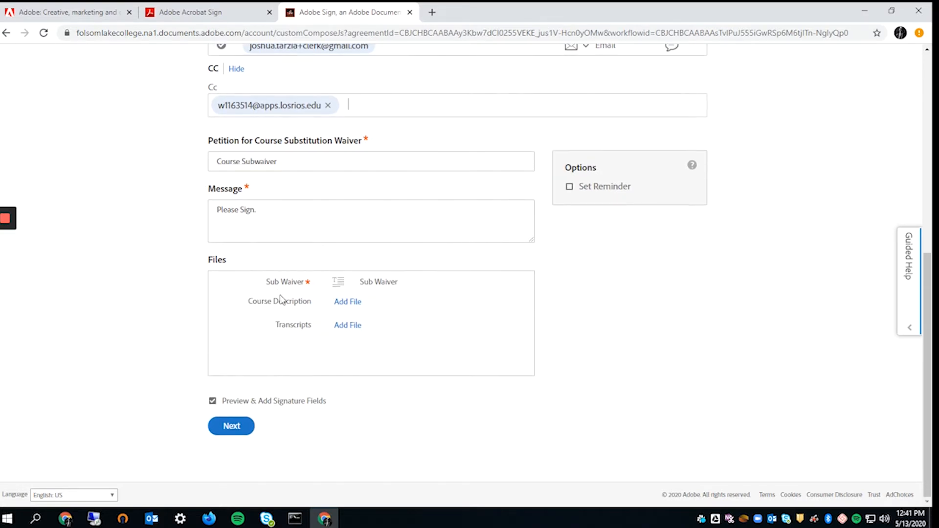
{"action": "left_click", "coordinate": [299, 324]}
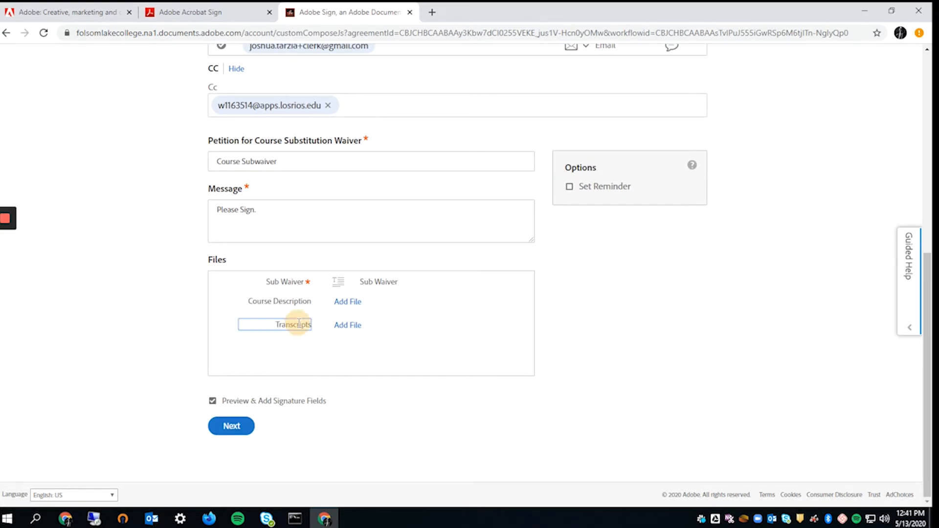
{"action": "left_click", "coordinate": [512, 322]}
{"action": "left_click_drag", "start_coordinate": [266, 283], "coordinate": [402, 282]}
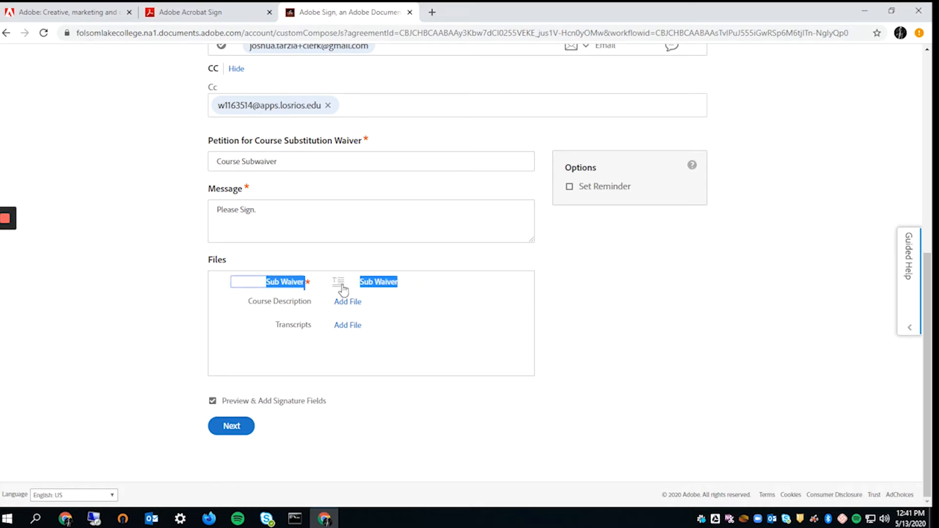
{"action": "left_click", "coordinate": [505, 300]}
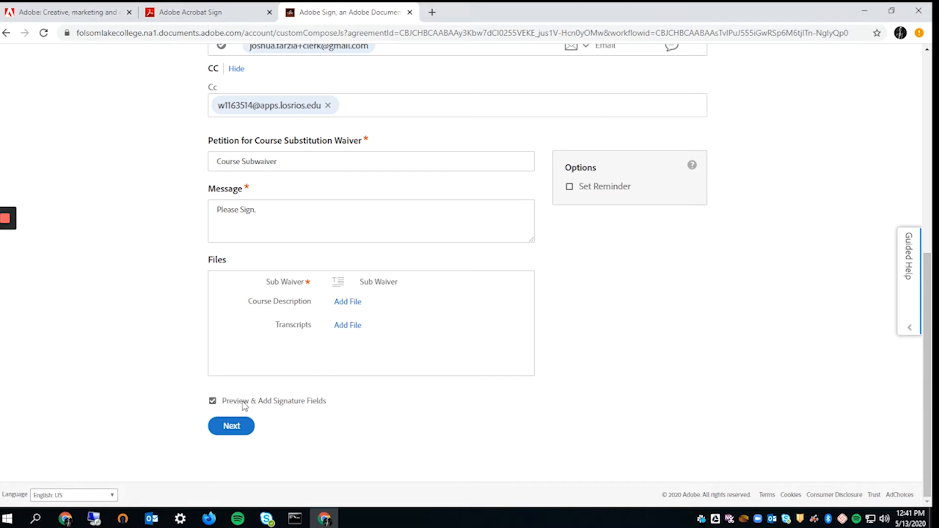
- Attach Course Description Holder.pdf from the Desktop, keeping preview and signature fields enabled
{"action": "left_click", "coordinate": [293, 402]}
{"action": "left_click", "coordinate": [212, 401]}
{"action": "left_click", "coordinate": [348, 304]}
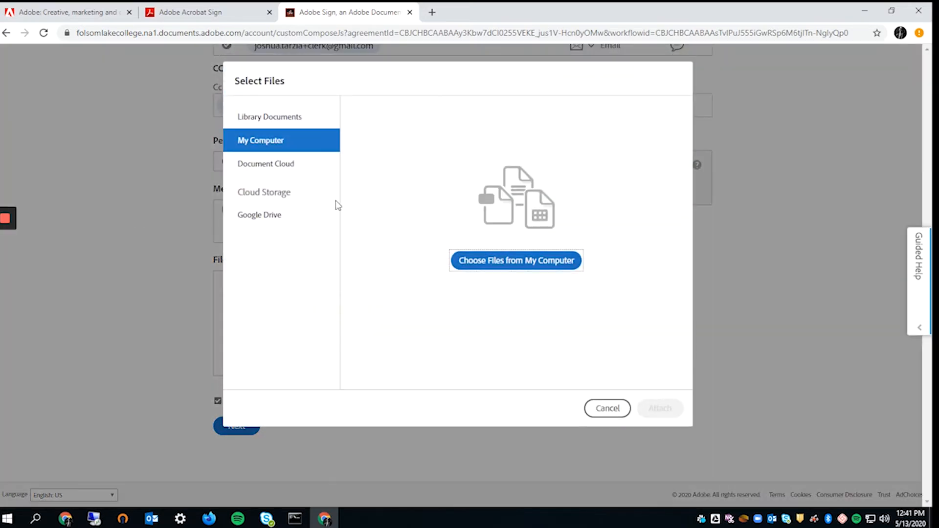
{"action": "left_click", "coordinate": [533, 263]}
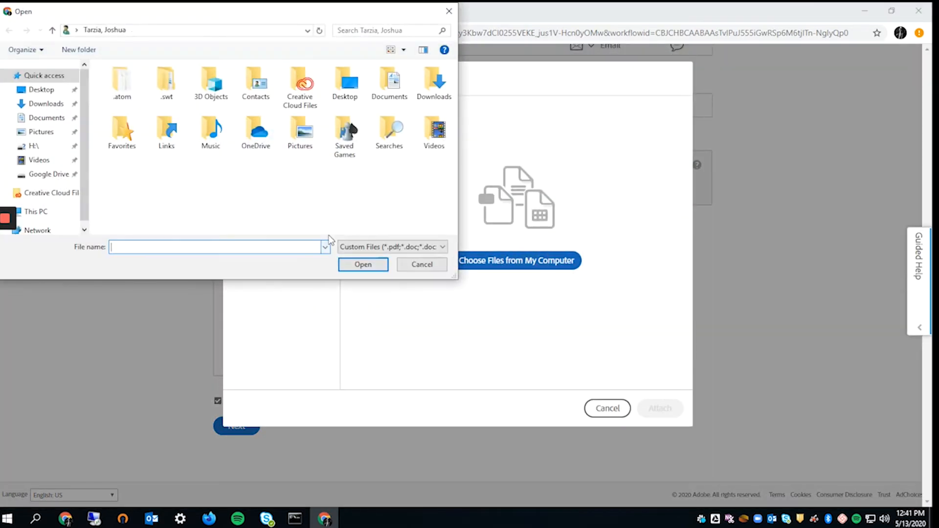
{"action": "left_click", "coordinate": [41, 90]}
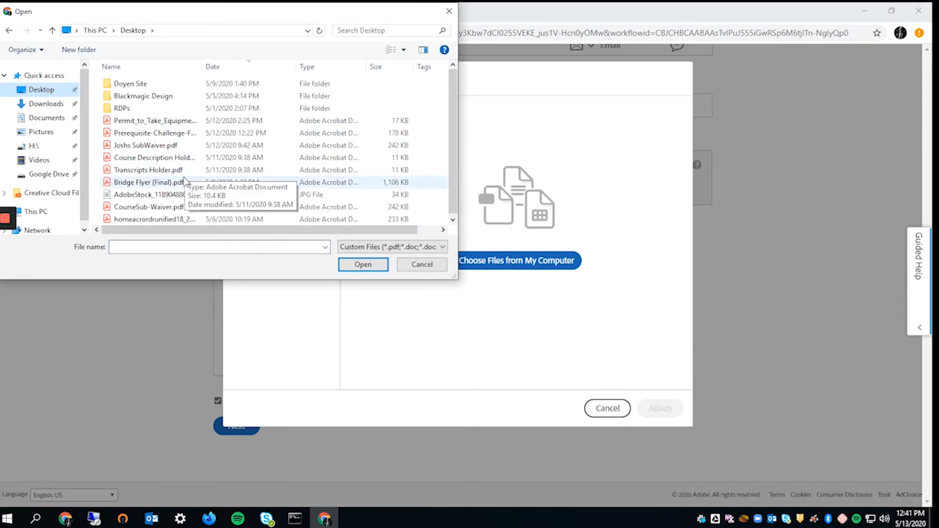
{"action": "left_click", "coordinate": [183, 158]}
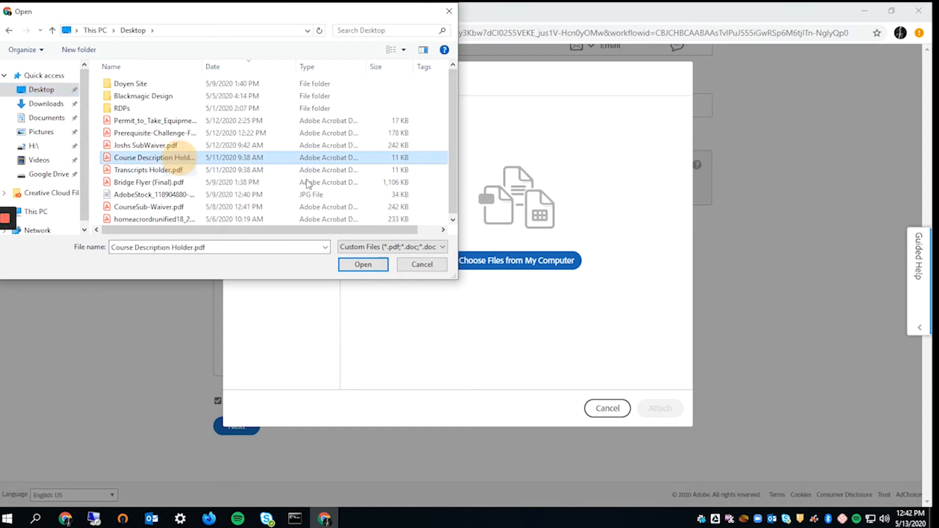
{"action": "left_click", "coordinate": [364, 265]}
- Attach Transcripts Holder.pdf from the Desktop and continue to signature field placement
{"action": "left_click", "coordinate": [348, 325]}
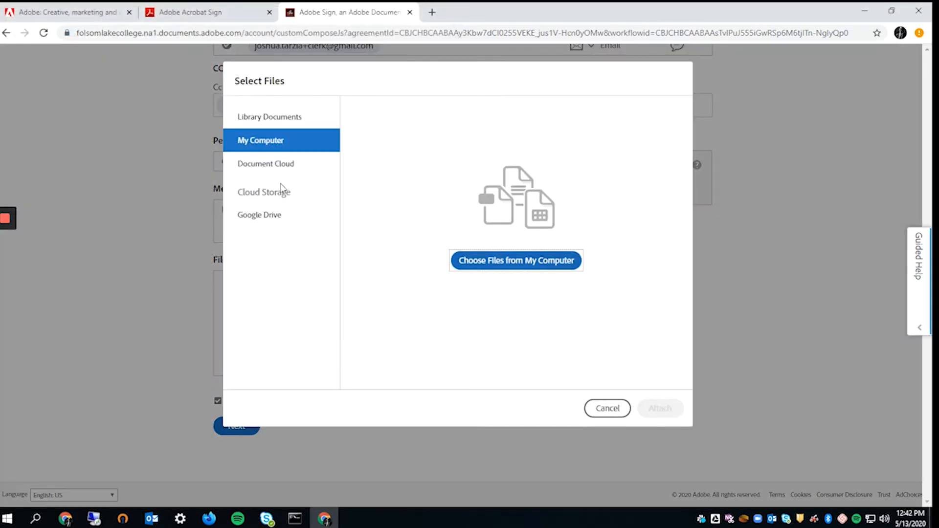
{"action": "left_click", "coordinate": [493, 264]}
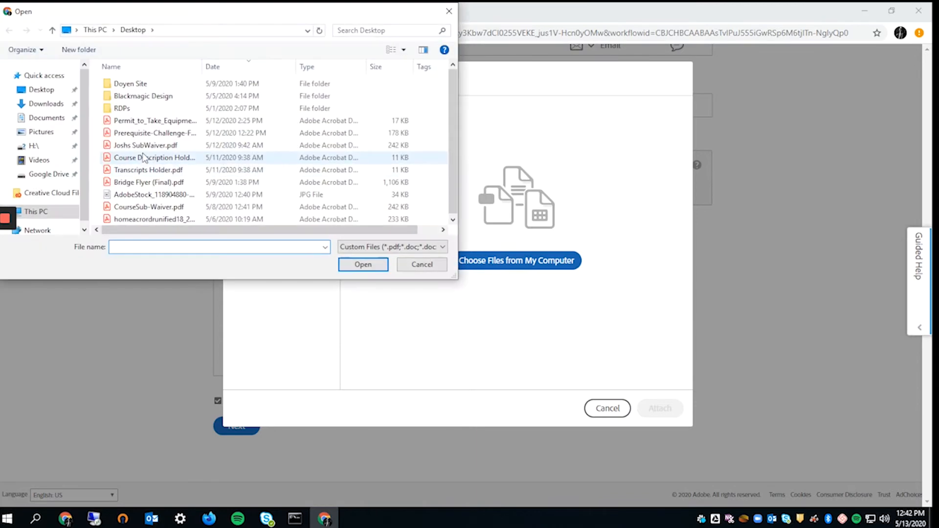
{"action": "left_click", "coordinate": [146, 172]}
{"action": "left_click", "coordinate": [363, 264]}
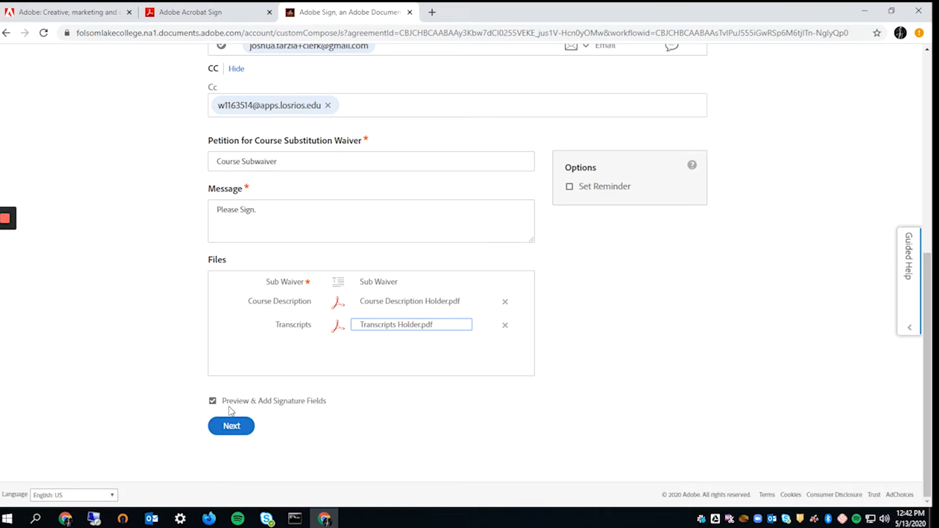
{"action": "left_click", "coordinate": [231, 431]}
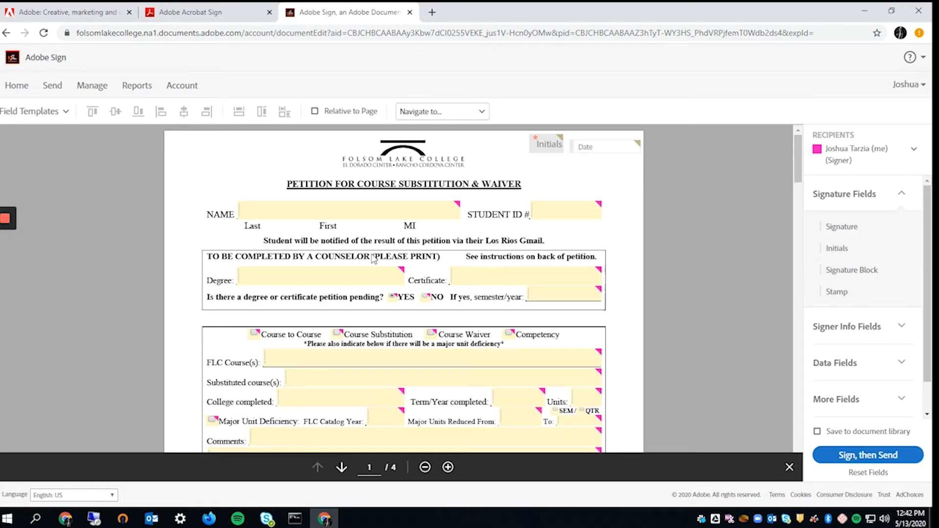
- Scroll through all four petition pages, checking the course description and transcripts placeholders
{"action": "scroll", "coordinate": [489, 174], "scroll_direction": "down", "scroll_amount": 1}
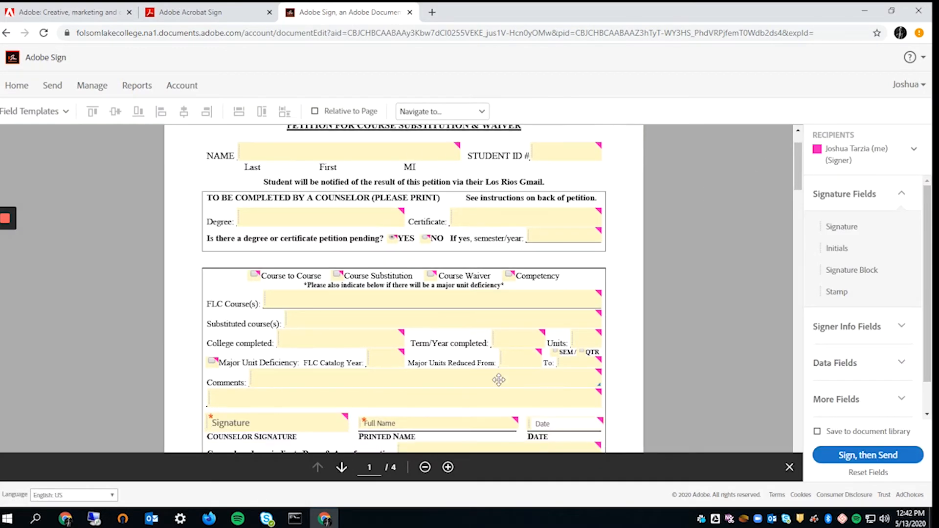
{"action": "scroll", "coordinate": [538, 230], "scroll_direction": "up", "scroll_amount": 1}
{"action": "scroll", "coordinate": [542, 239], "scroll_direction": "up", "scroll_amount": 1}
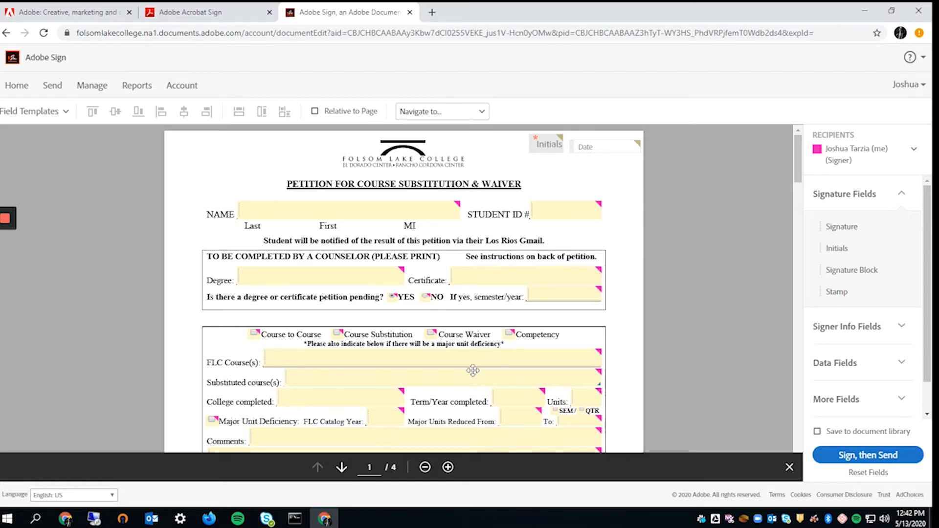
{"action": "scroll", "coordinate": [468, 363], "scroll_direction": "down", "scroll_amount": 20}
{"action": "scroll", "coordinate": [468, 364], "scroll_direction": "down", "scroll_amount": 5}
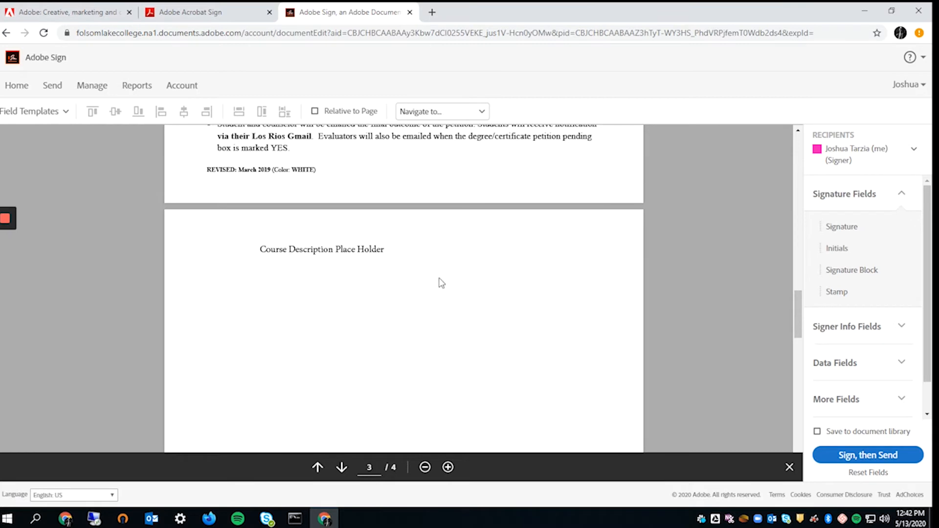
{"action": "scroll", "coordinate": [438, 281], "scroll_direction": "down", "scroll_amount": 15}
{"action": "scroll", "coordinate": [331, 163], "scroll_direction": "up", "scroll_amount": 2}
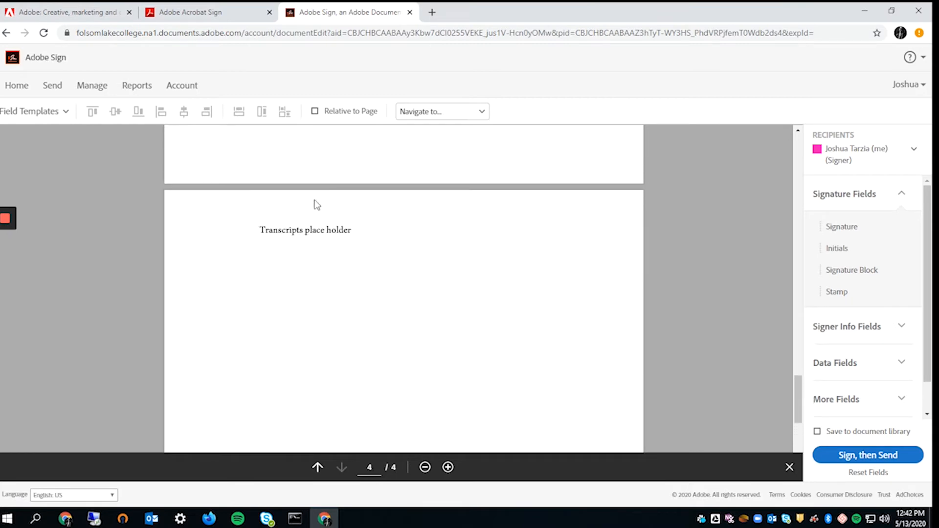
{"action": "scroll", "coordinate": [336, 290], "scroll_direction": "down", "scroll_amount": 2}
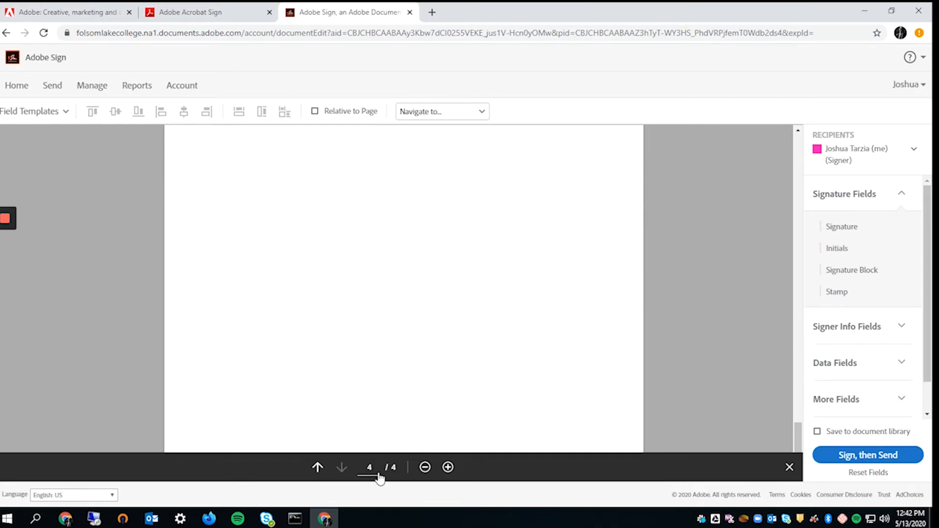
{"action": "scroll", "coordinate": [375, 434], "scroll_direction": "up", "scroll_amount": 2}
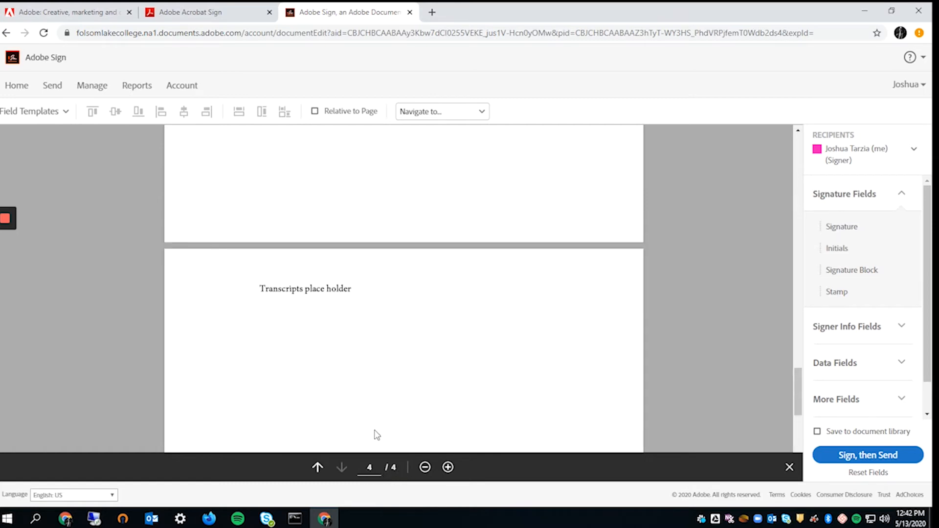
{"action": "scroll", "coordinate": [453, 291], "scroll_direction": "up", "scroll_amount": 12}
{"action": "scroll", "coordinate": [465, 311], "scroll_direction": "up", "scroll_amount": 10}
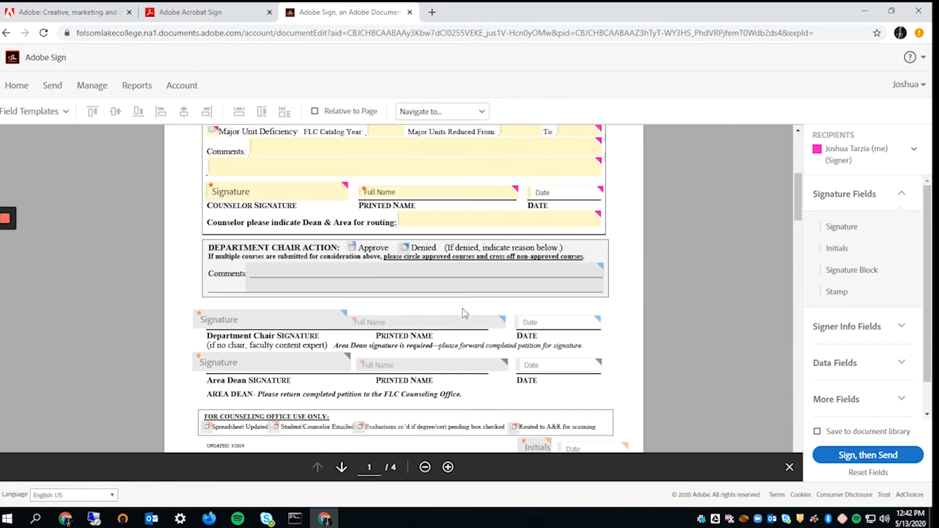
{"action": "scroll", "coordinate": [640, 164], "scroll_direction": "down", "scroll_amount": 1}
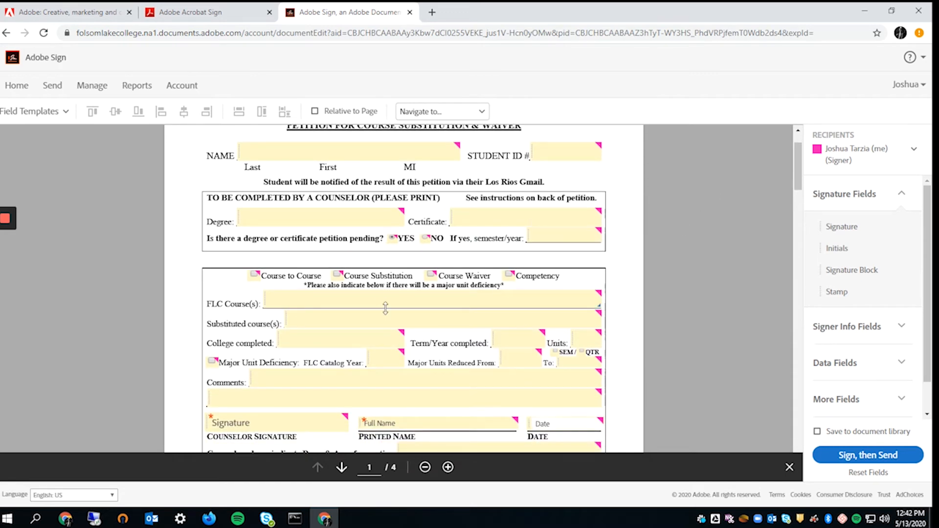
{"action": "scroll", "coordinate": [373, 389], "scroll_direction": "down", "scroll_amount": 1}
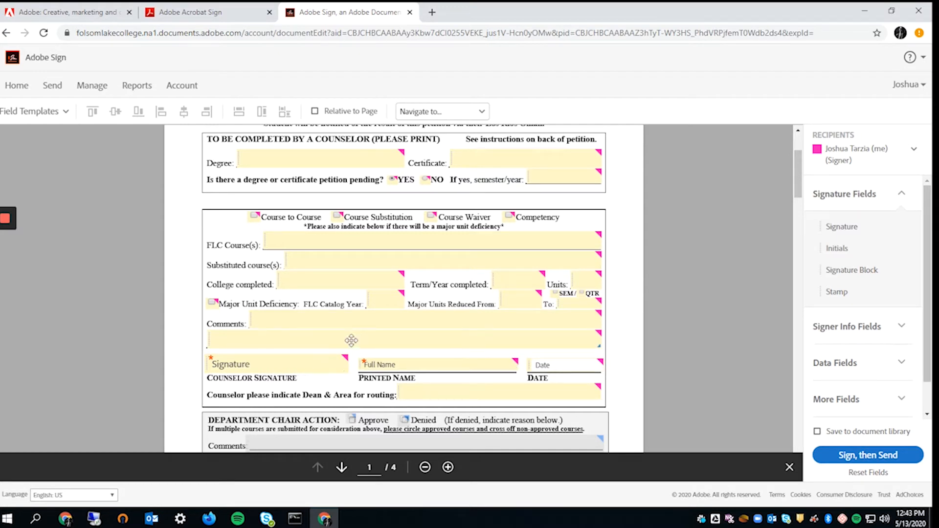
- Review the placed fields for the clerk approver and the department chair signer
{"action": "left_click", "coordinate": [851, 155]}
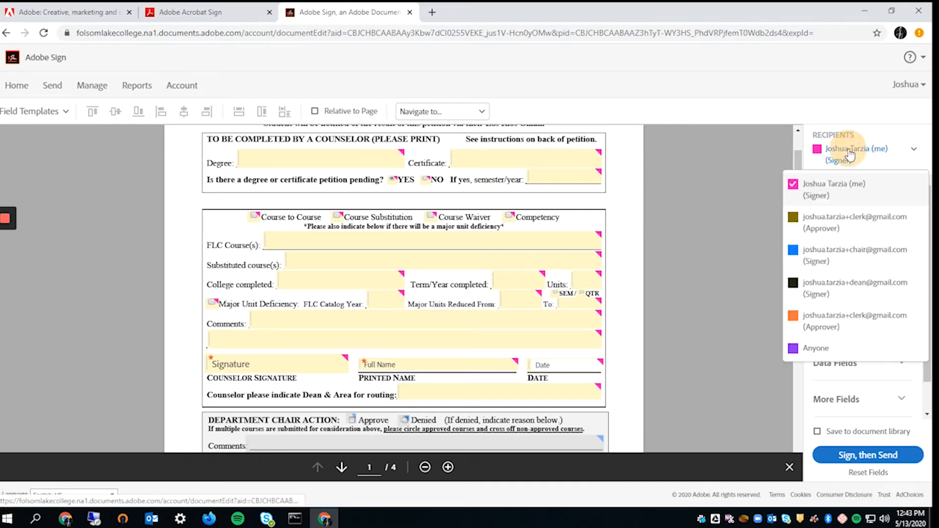
{"action": "left_click", "coordinate": [820, 227]}
{"action": "scroll", "coordinate": [647, 349], "scroll_direction": "up", "scroll_amount": 3}
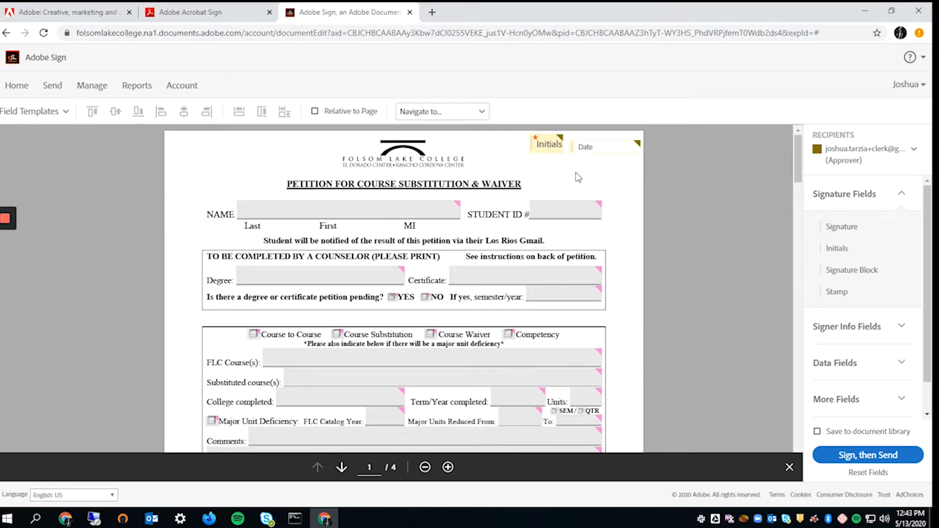
{"action": "left_click", "coordinate": [864, 149]}
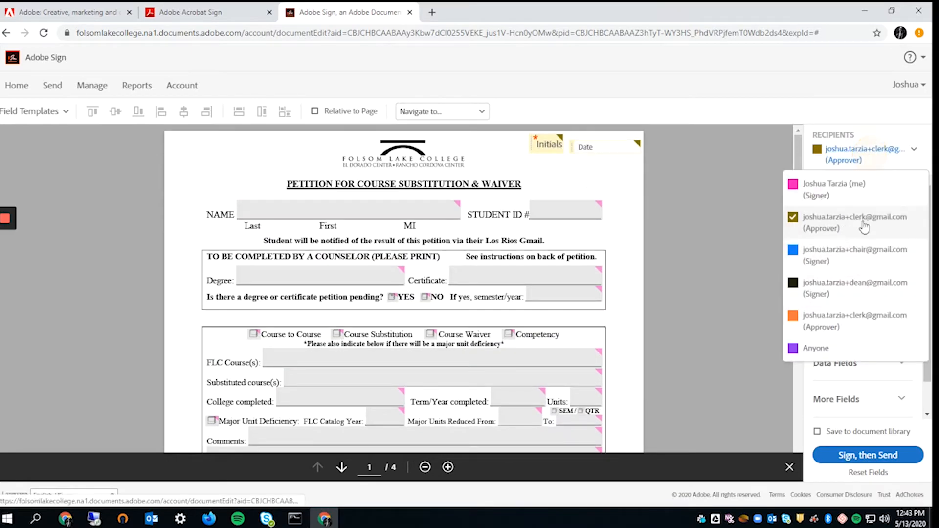
{"action": "left_click", "coordinate": [850, 264]}
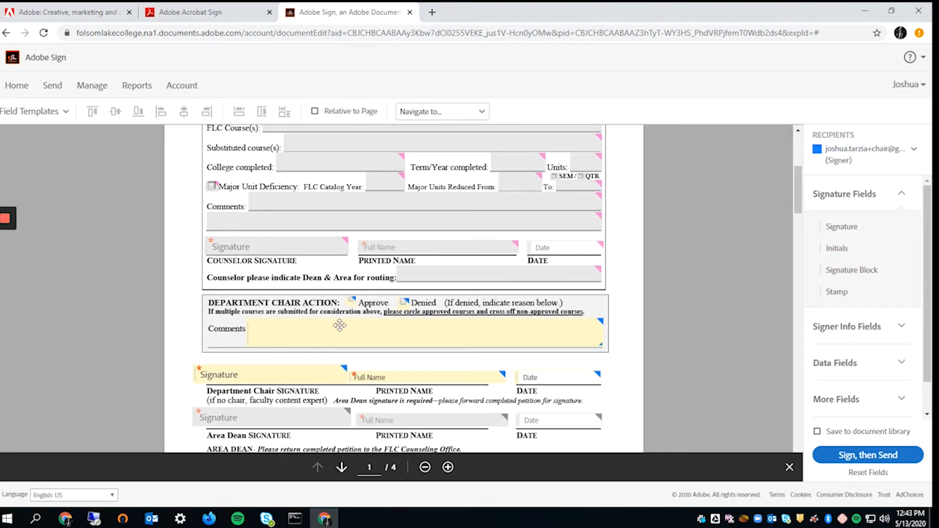
{"action": "scroll", "coordinate": [346, 324], "scroll_direction": "down", "scroll_amount": 2}
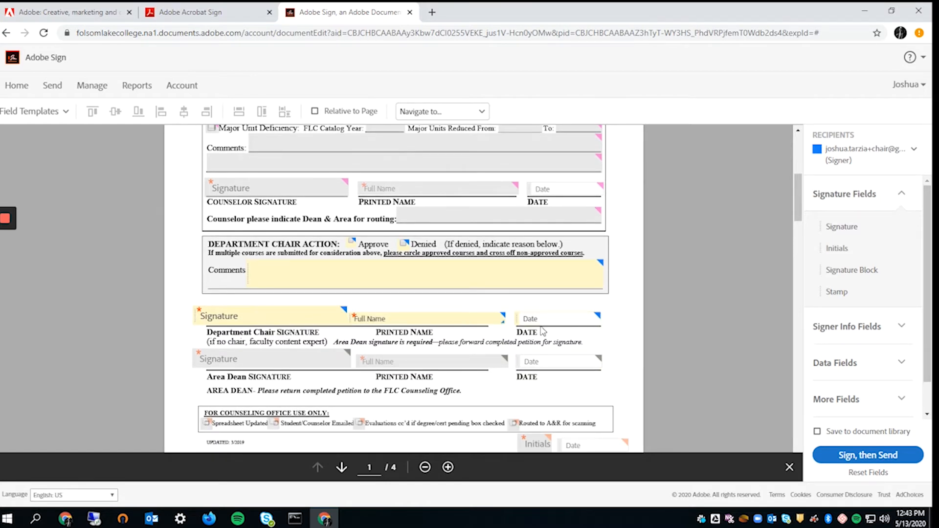
- Review the area dean's and second clerk's fields, scrolling through the whole form
{"action": "left_click", "coordinate": [820, 156]}
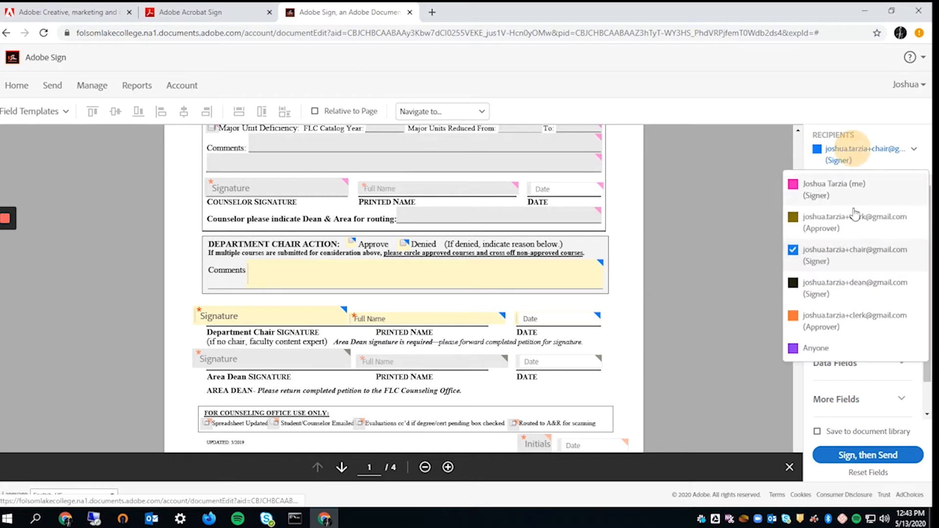
{"action": "left_click", "coordinate": [835, 280]}
{"action": "scroll", "coordinate": [365, 294], "scroll_direction": "down", "scroll_amount": 2}
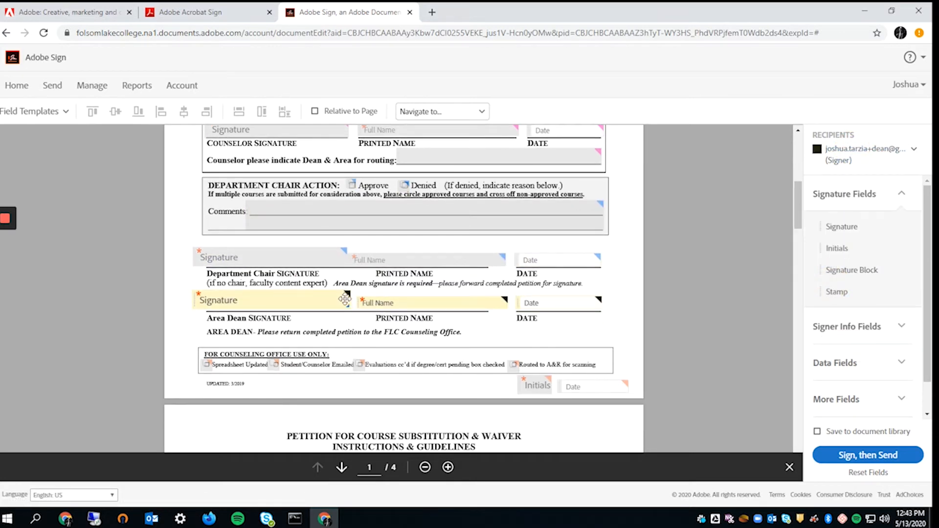
{"action": "left_click", "coordinate": [889, 156]}
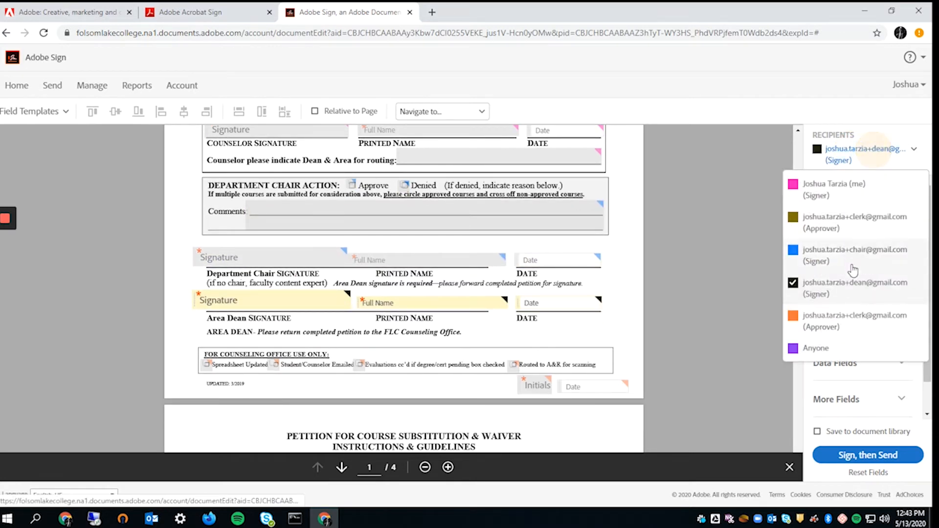
{"action": "left_click", "coordinate": [845, 326]}
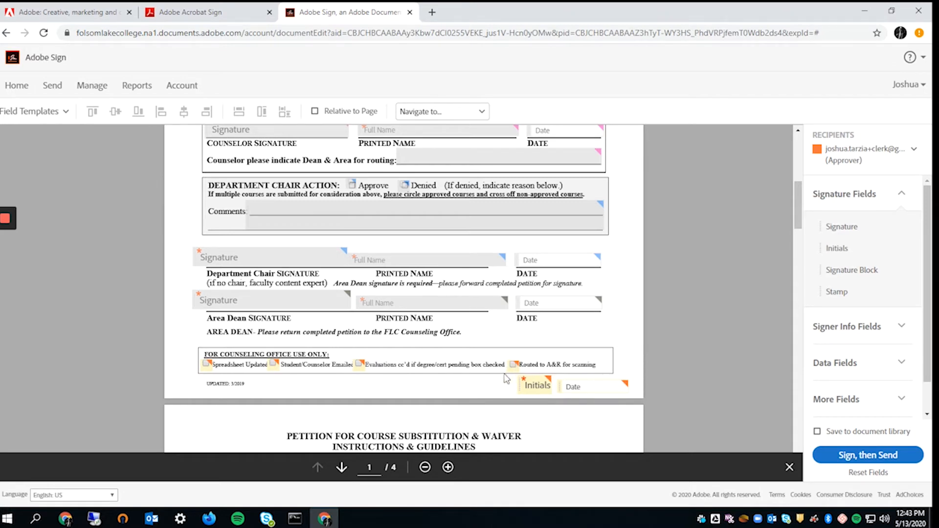
{"action": "scroll", "coordinate": [478, 362], "scroll_direction": "down", "scroll_amount": 1}
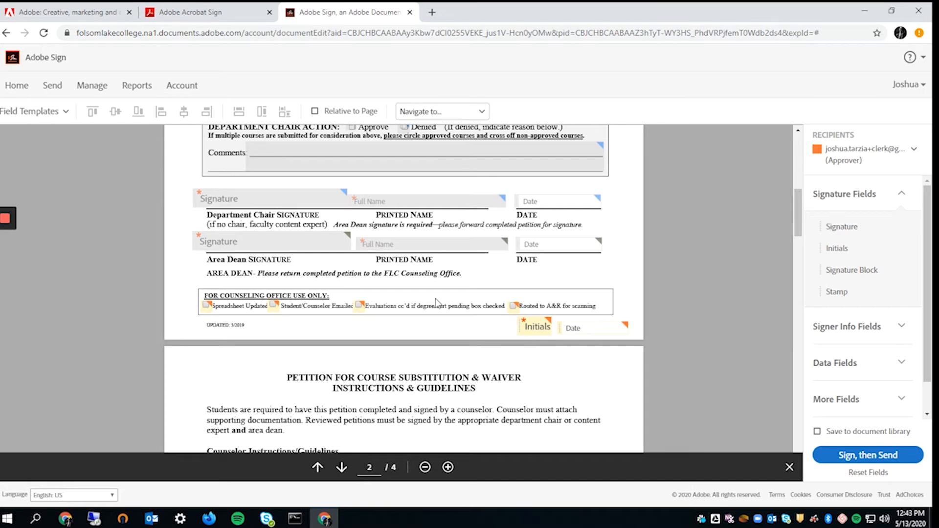
{"action": "scroll", "coordinate": [425, 301], "scroll_direction": "up", "scroll_amount": 1}
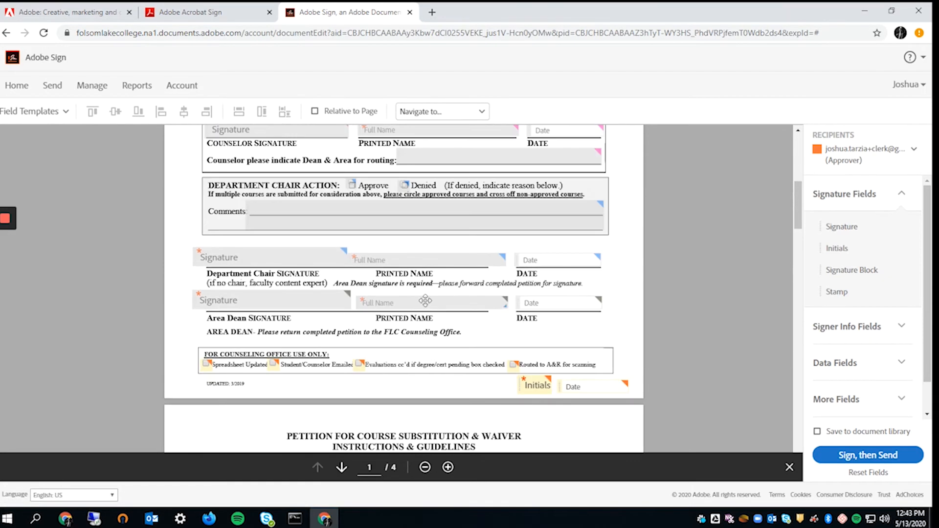
{"action": "scroll", "coordinate": [501, 297], "scroll_direction": "up", "scroll_amount": 3}
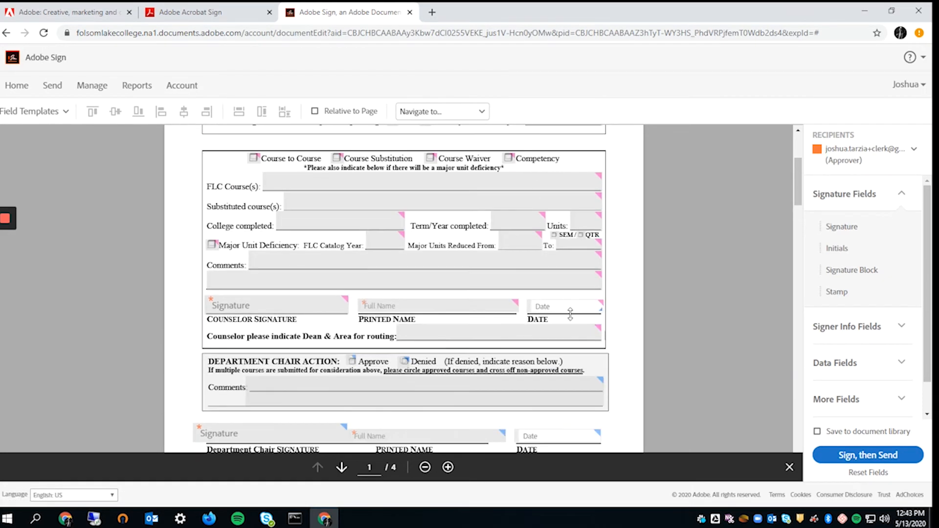
{"action": "scroll", "coordinate": [570, 313], "scroll_direction": "down", "scroll_amount": 4}
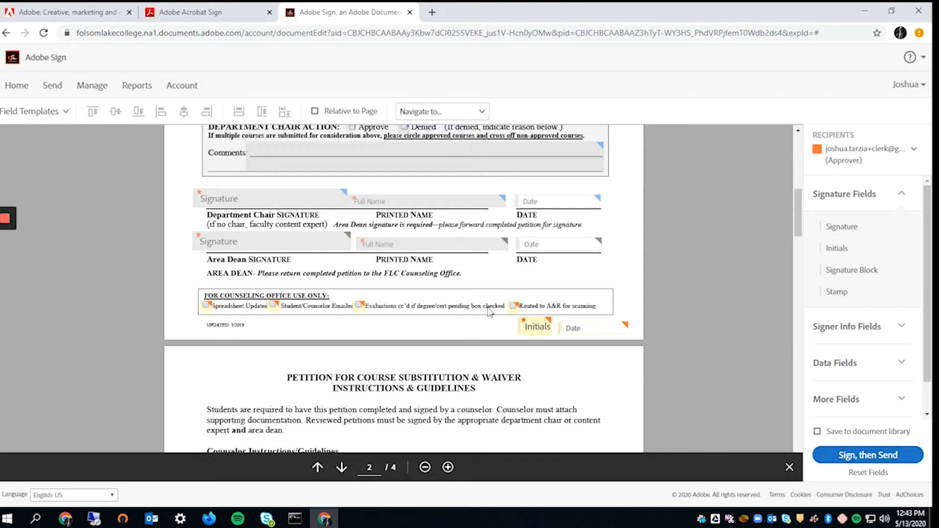
{"action": "scroll", "coordinate": [489, 315], "scroll_direction": "up", "scroll_amount": 5}
{"action": "scroll", "coordinate": [490, 315], "scroll_direction": "up", "scroll_amount": 2}
{"action": "scroll", "coordinate": [344, 254], "scroll_direction": "down", "scroll_amount": 2}
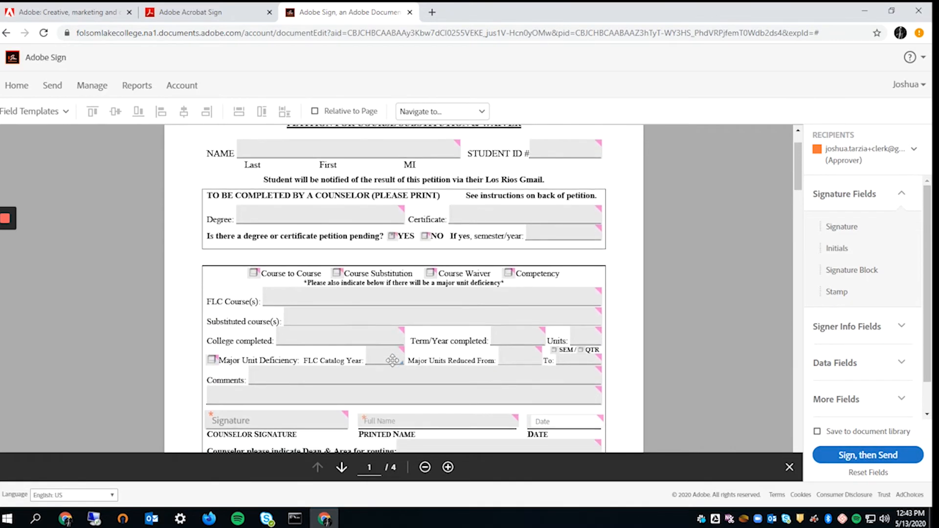
{"action": "scroll", "coordinate": [402, 316], "scroll_direction": "down", "scroll_amount": 1}
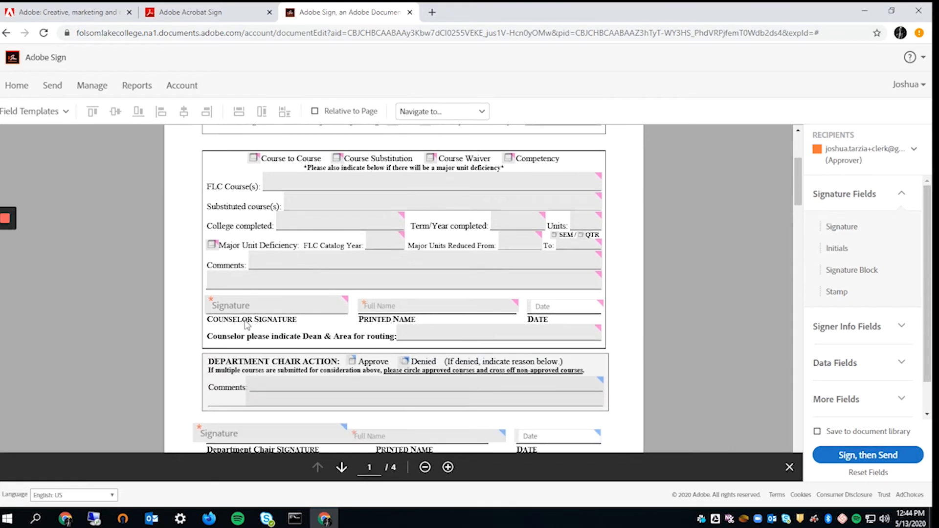
- Submit the form for signing and enter 'Student' in the NAME field
{"action": "left_click", "coordinate": [865, 456]}
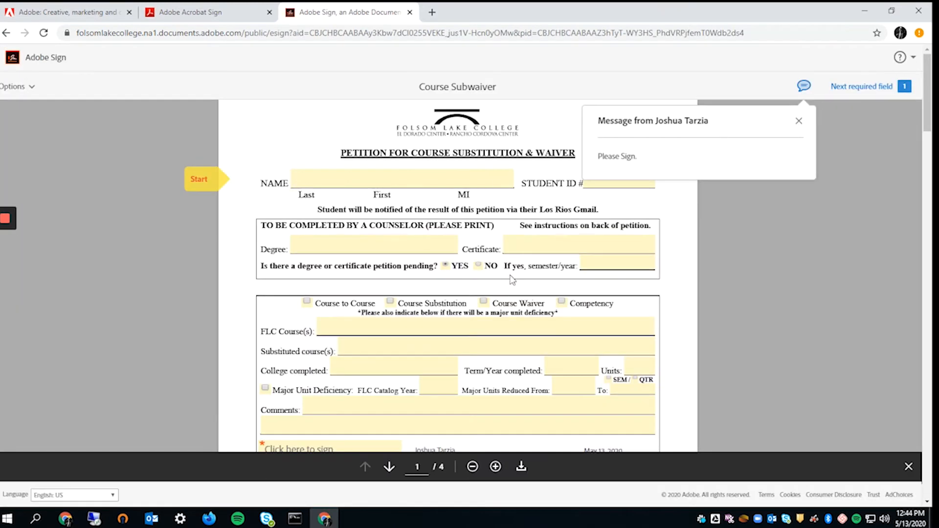
{"action": "left_click", "coordinate": [370, 171]}
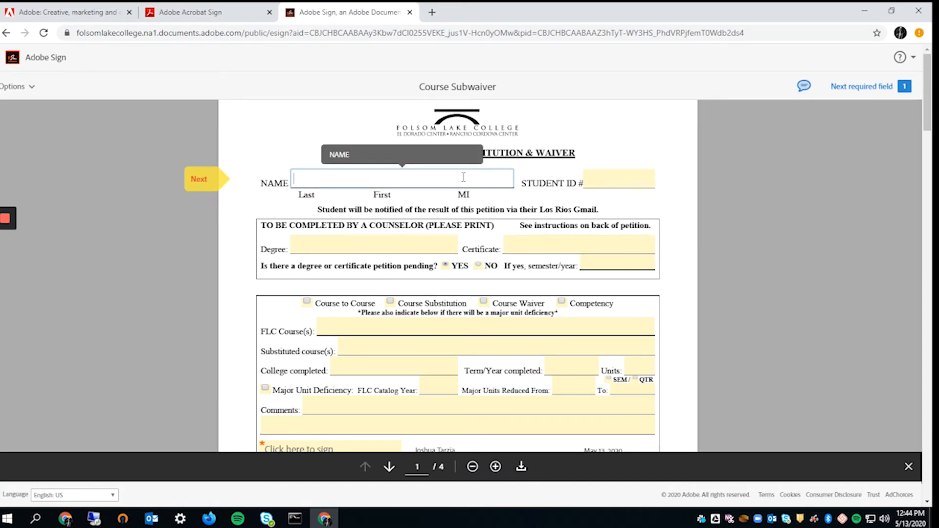
{"action": "scroll", "coordinate": [341, 279], "scroll_direction": "down", "scroll_amount": 4}
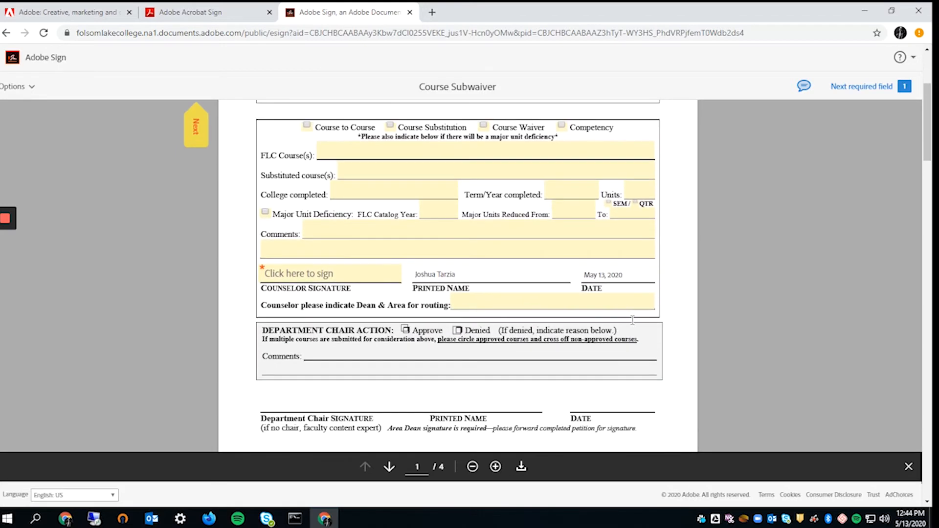
{"action": "scroll", "coordinate": [341, 279], "scroll_direction": "up", "scroll_amount": 4}
{"action": "type", "text": "Stu"}
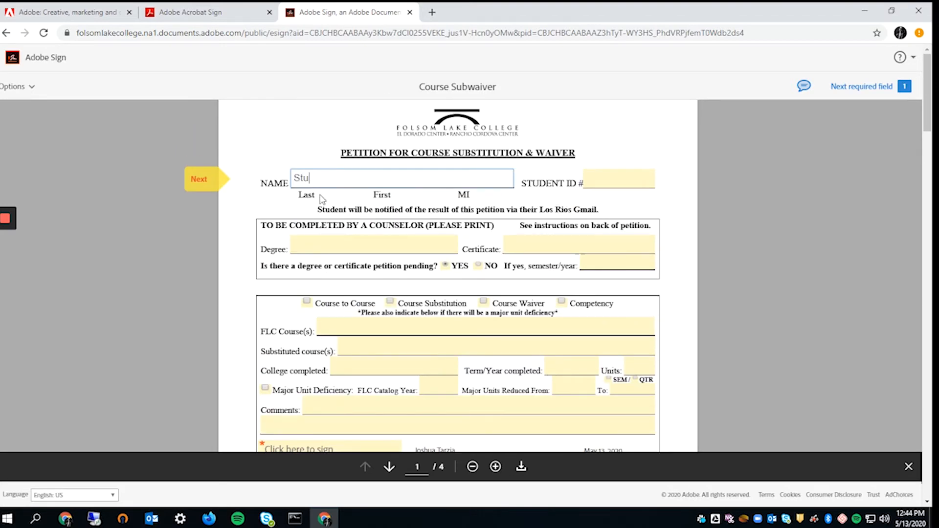
{"action": "type", "text": "en"}
{"action": "key", "text": "BackSpace"}
{"action": "type", "text": "dent"}
{"action": "key", "text": "Tab"}
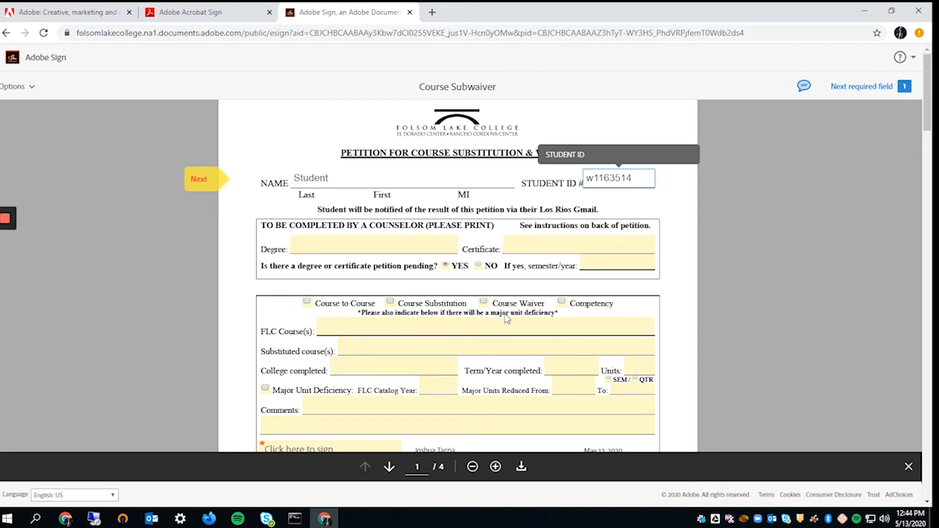
- Advance through the STUDENT ID, Degree and Dean & Area routing fields, leaving routing blank
{"action": "key", "text": "Tab"}
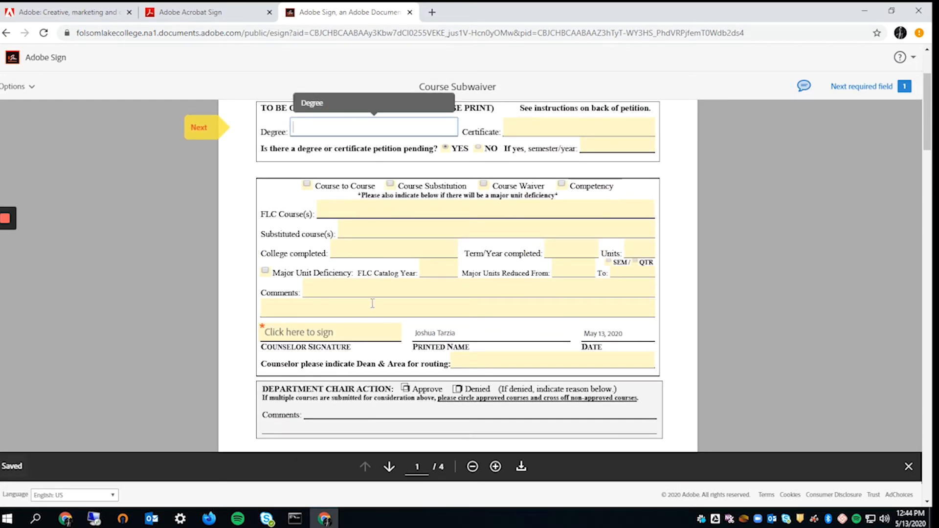
{"action": "left_click", "coordinate": [372, 304]}
{"action": "key", "text": "Tab"}
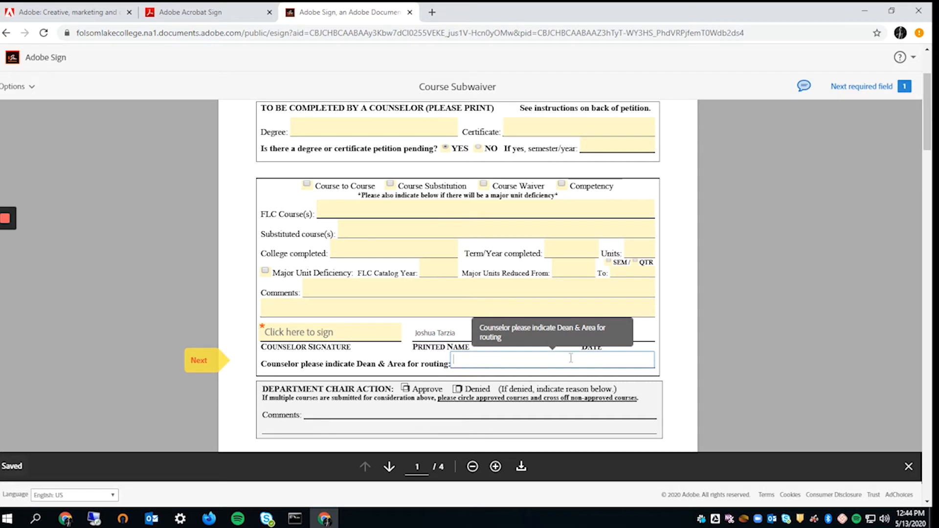
{"action": "left_click", "coordinate": [731, 309]}
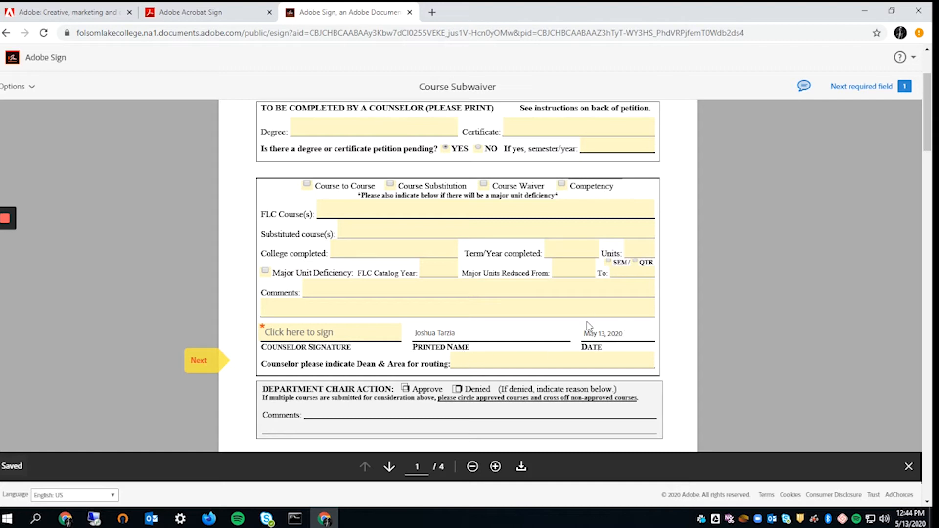
- Sign the counselor signature line, submit Course Subwaiver, and open a new browser tab
{"action": "left_click", "coordinate": [301, 337]}
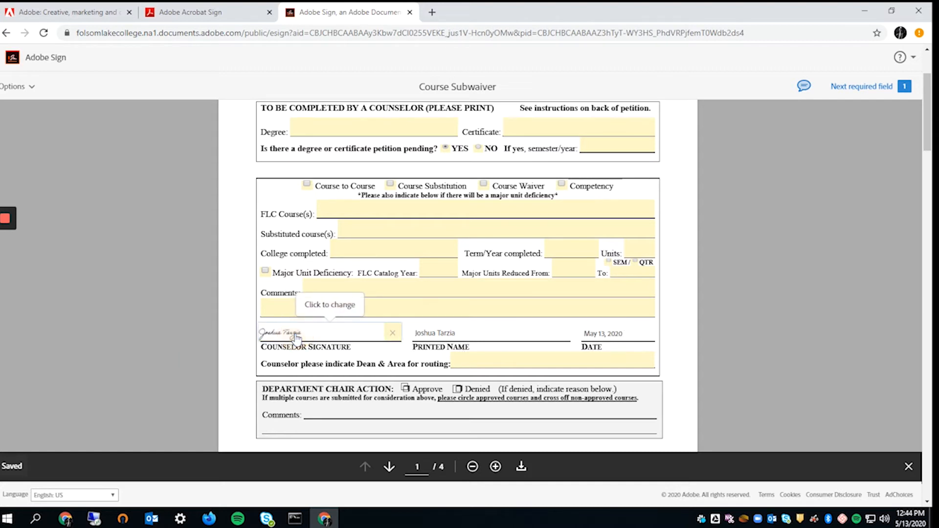
{"action": "scroll", "coordinate": [479, 374], "scroll_direction": "down", "scroll_amount": 1}
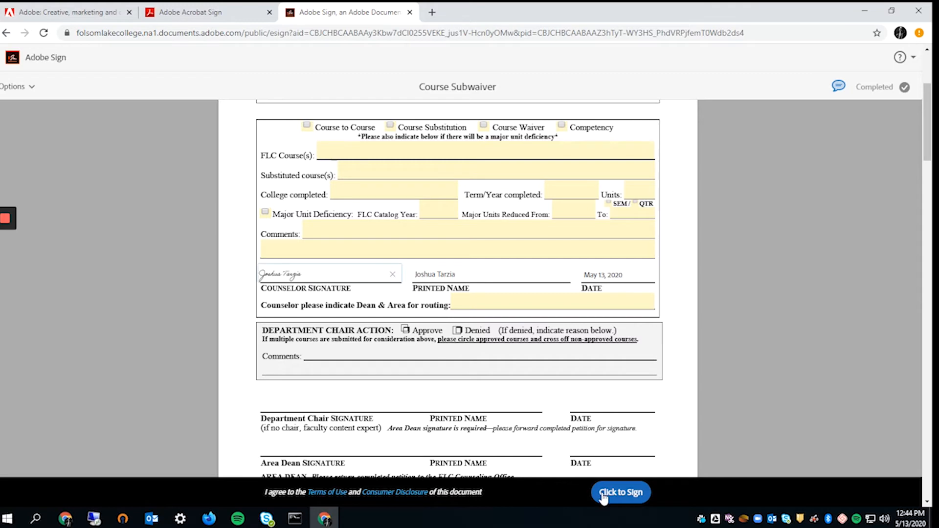
{"action": "scroll", "coordinate": [497, 391], "scroll_direction": "down", "scroll_amount": 1}
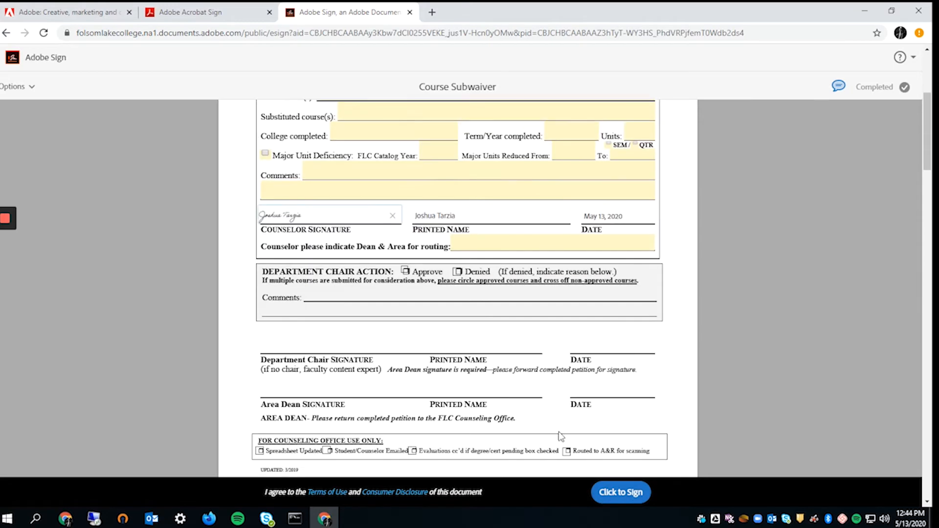
{"action": "left_click", "coordinate": [626, 496]}
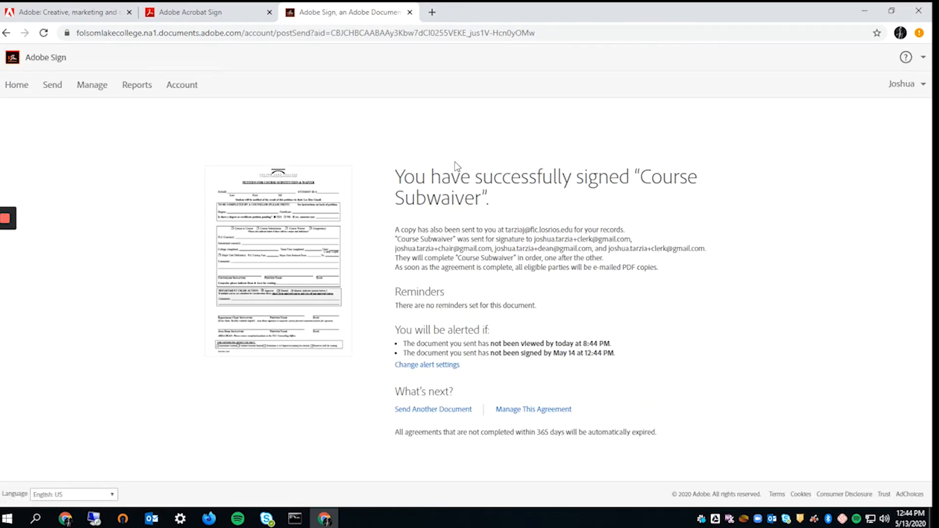
{"action": "left_click_drag", "start_coordinate": [405, 175], "coordinate": [555, 263]}
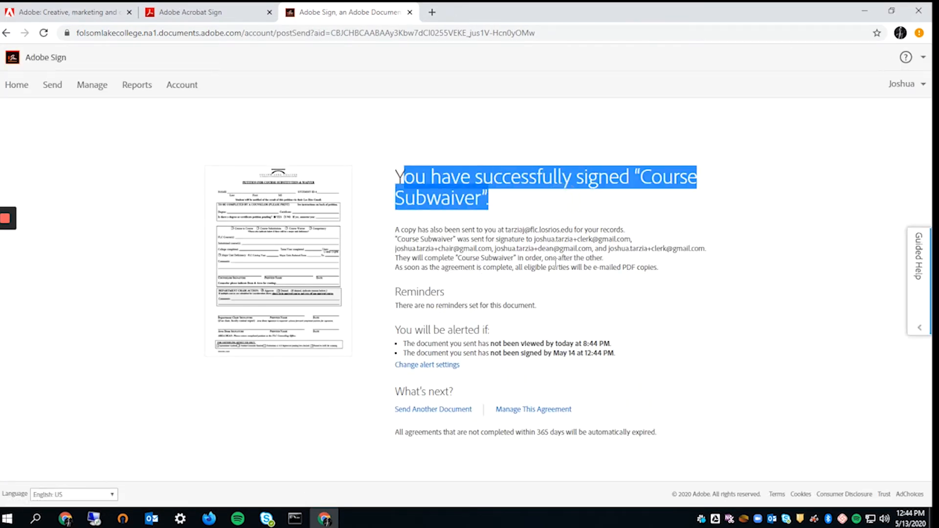
{"action": "left_click", "coordinate": [556, 262]}
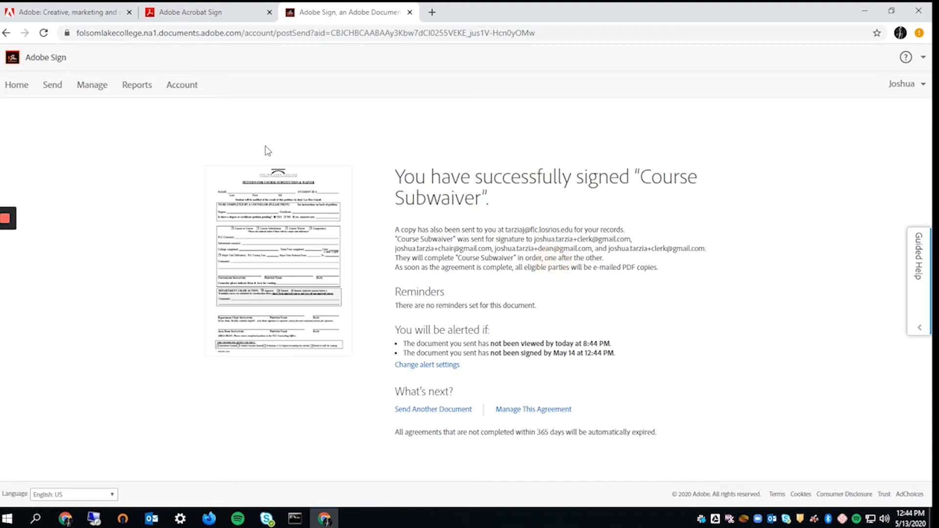
{"action": "left_click", "coordinate": [432, 13]}
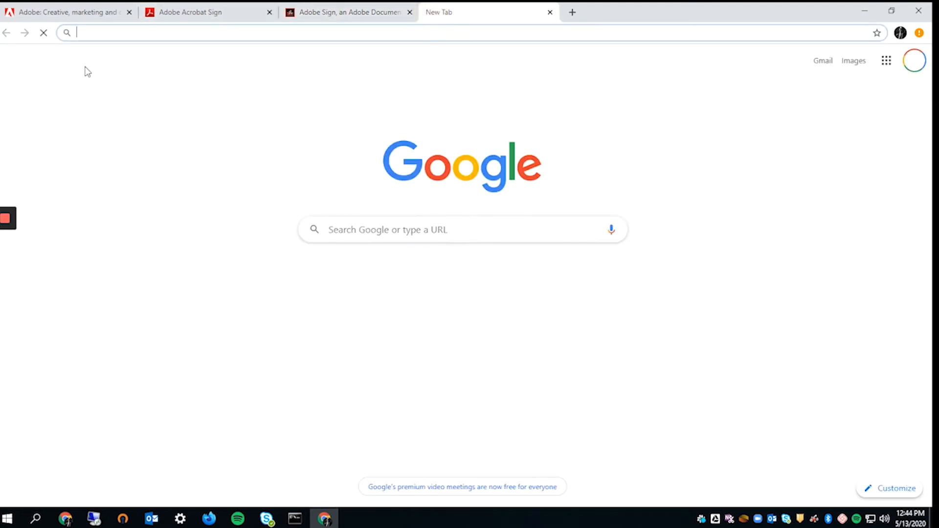
- Go to gmail.com in the new tab
{"action": "left_click", "coordinate": [297, 30]}
{"action": "type", "text": "gmail.com"}
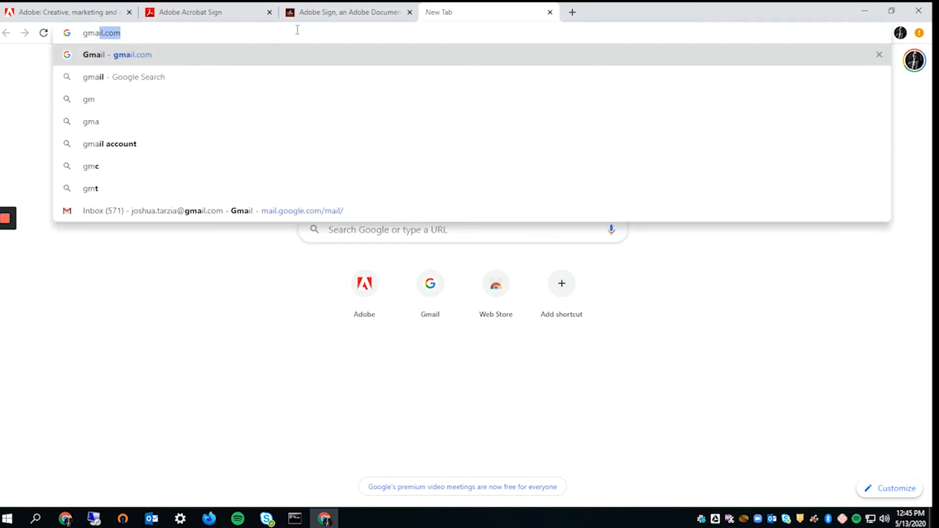
{"action": "key", "text": "Return"}
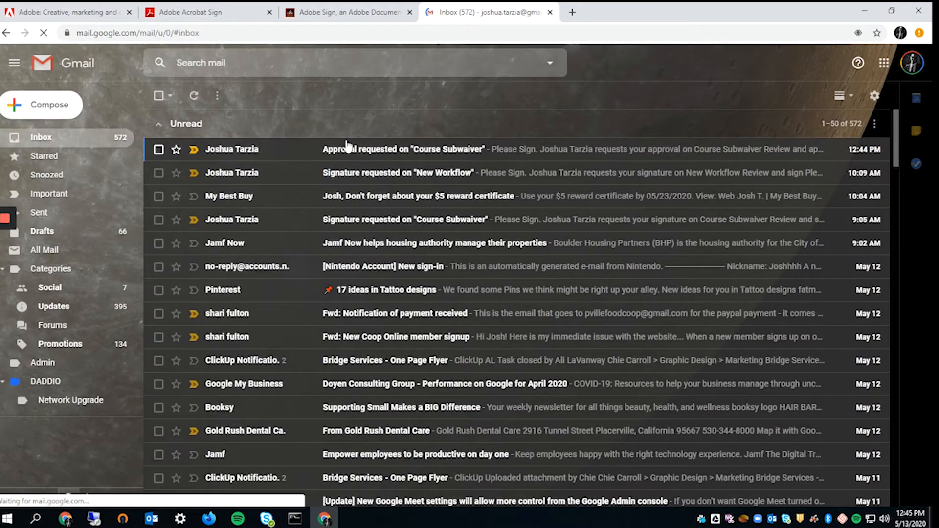
- Open the 'Approval requested on Course Subwaiver' email and check its sender and recipient
{"action": "left_click", "coordinate": [298, 150]}
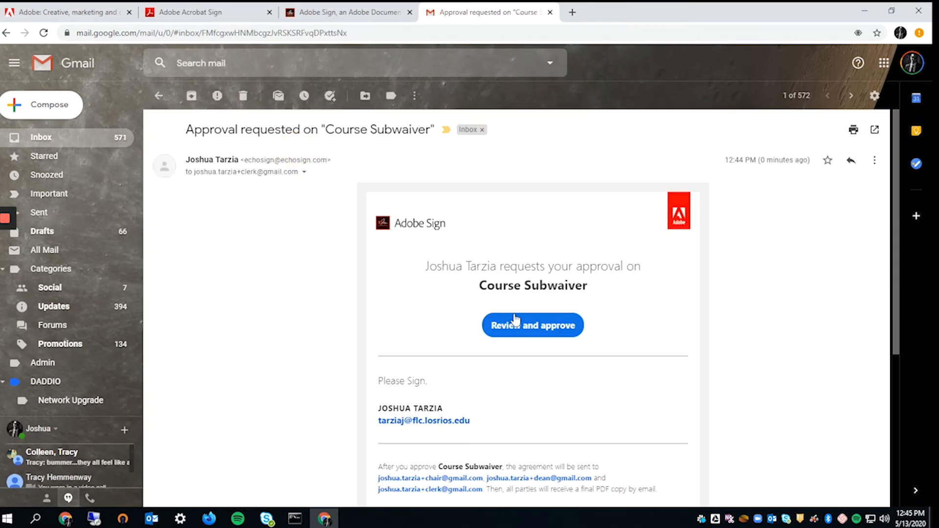
{"action": "scroll", "coordinate": [539, 366], "scroll_direction": "down", "scroll_amount": 1}
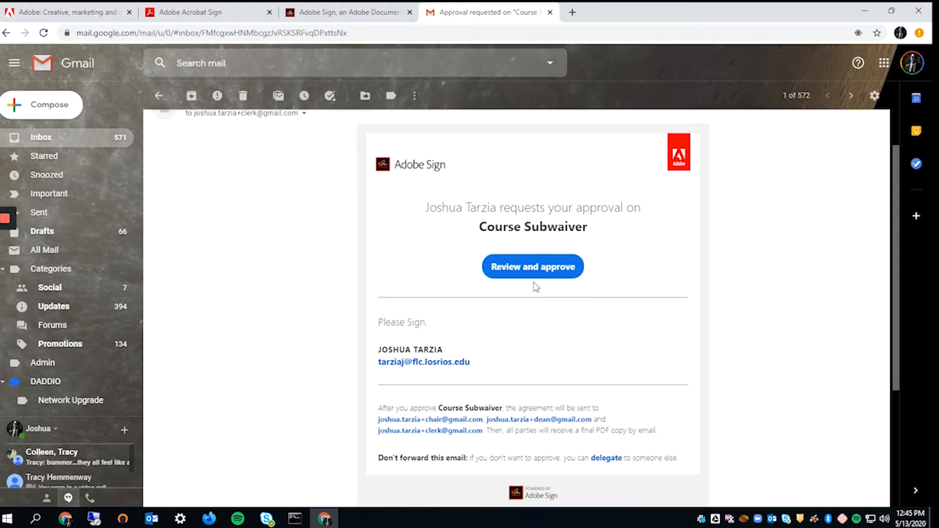
{"action": "scroll", "coordinate": [540, 219], "scroll_direction": "up", "scroll_amount": 1}
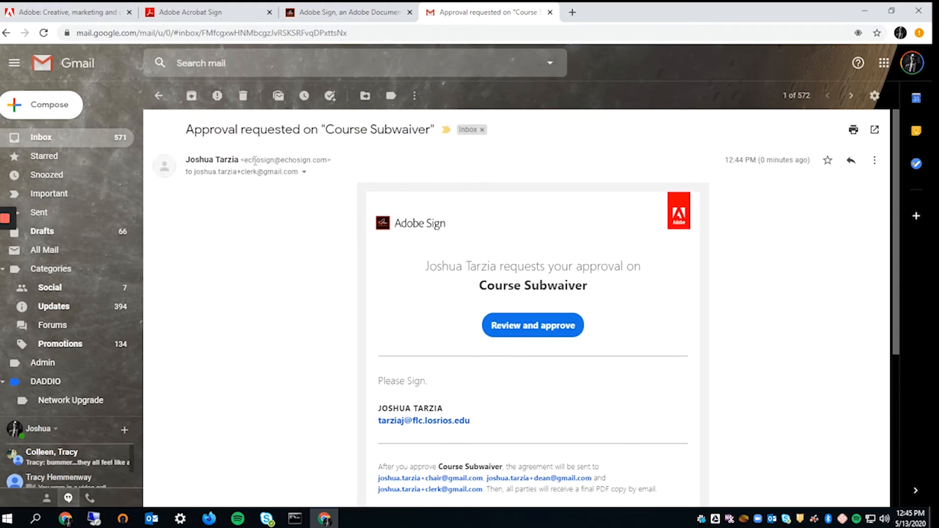
{"action": "left_click_drag", "start_coordinate": [249, 161], "coordinate": [196, 174]}
{"action": "left_click_drag", "start_coordinate": [268, 175], "coordinate": [208, 173]}
{"action": "left_click", "coordinate": [653, 333]}
{"action": "left_click", "coordinate": [152, 519]}
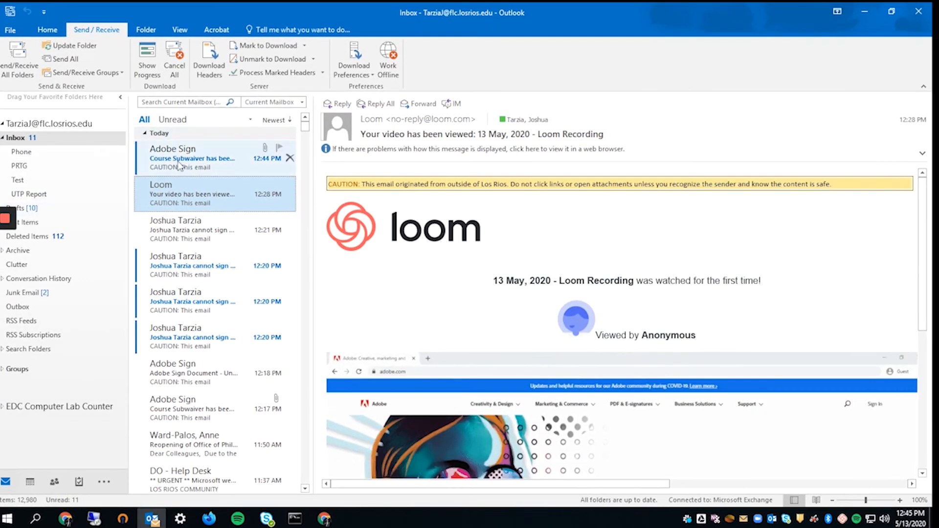
- Open the Adobe Sign 'sent for signature' email in Outlook and download its blocked pictures
{"action": "left_click", "coordinate": [180, 165]}
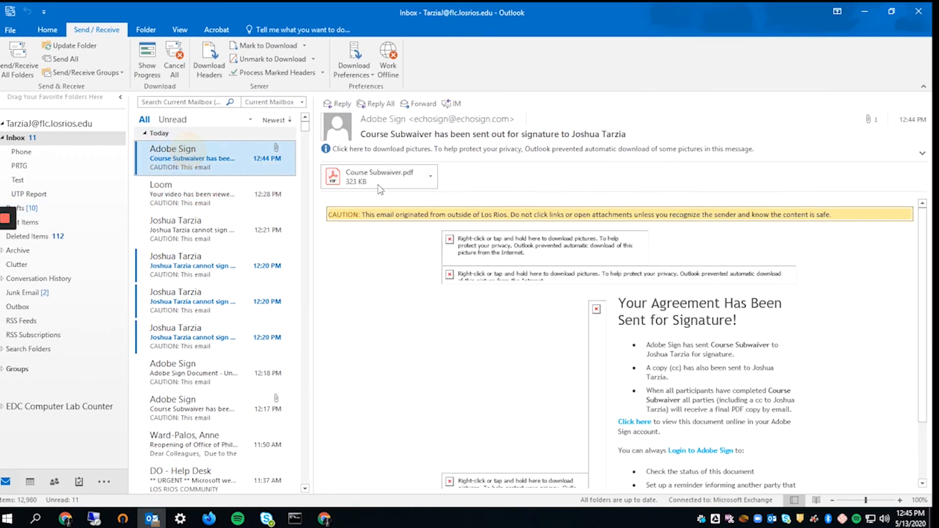
{"action": "right_click", "coordinate": [541, 261]}
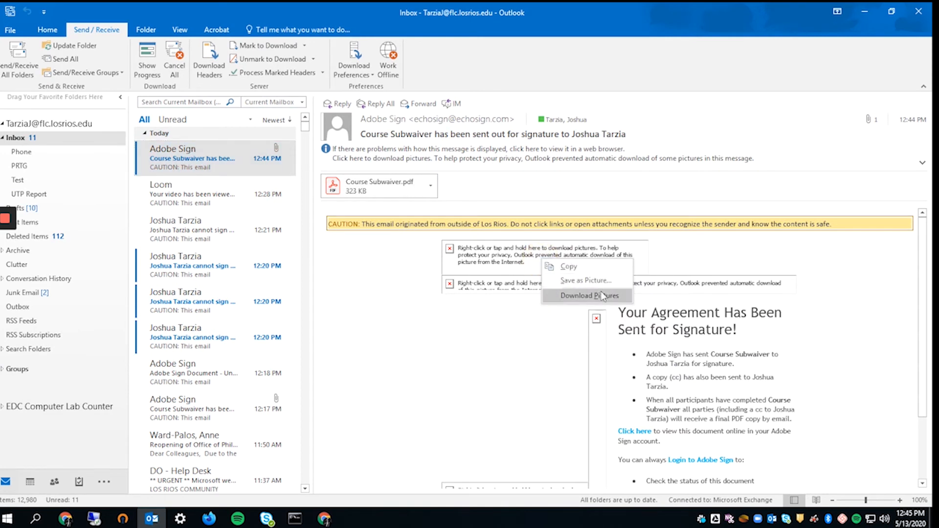
{"action": "left_click", "coordinate": [601, 292]}
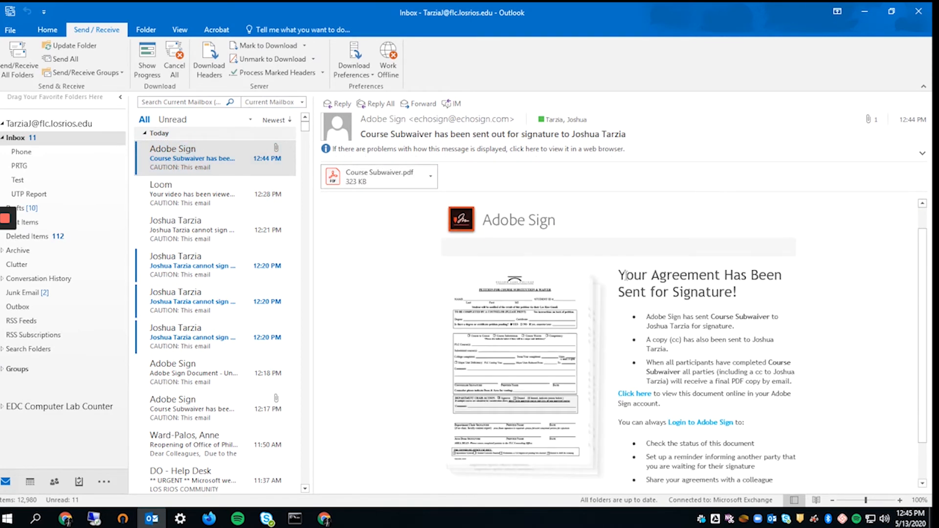
{"action": "mouse_move", "coordinate": [627, 276]}
{"action": "left_mouse_down"}
{"action": "mouse_move", "coordinate": [763, 294]}
{"action": "mouse_move", "coordinate": [729, 313]}
{"action": "mouse_move", "coordinate": [724, 292]}
{"action": "left_mouse_up"}
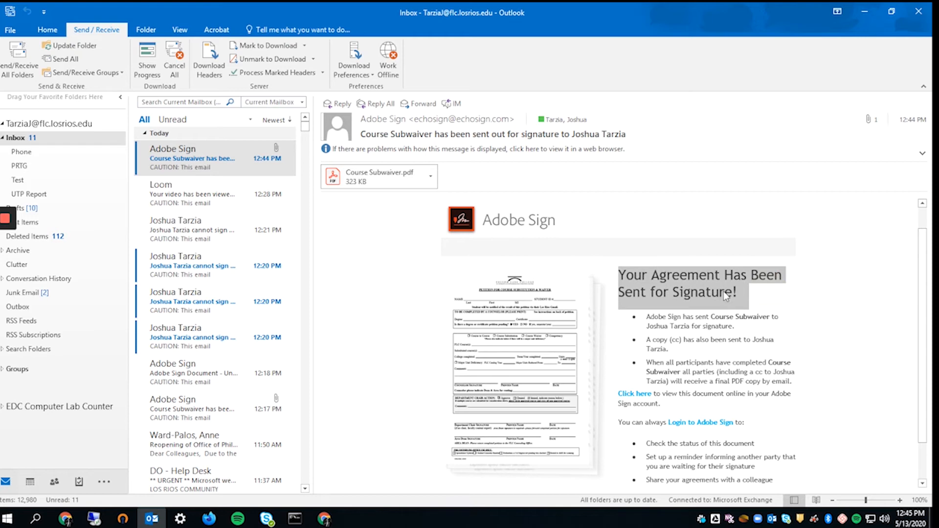
{"action": "scroll", "coordinate": [706, 368], "scroll_direction": "down", "scroll_amount": 1}
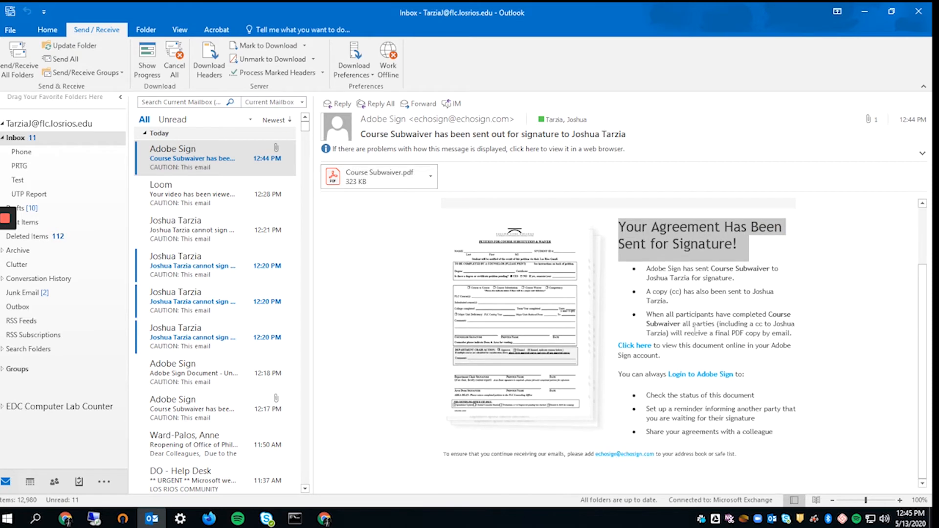
{"action": "key", "text": "alt+Tab"}
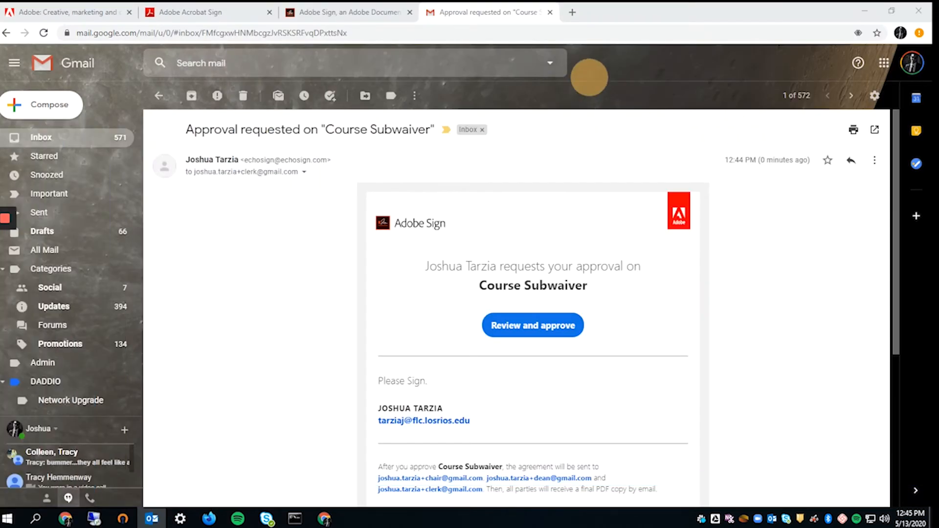
- Open Manage and review details of Course Subwaiver listed under Out for Approval
{"action": "left_click", "coordinate": [361, 11]}
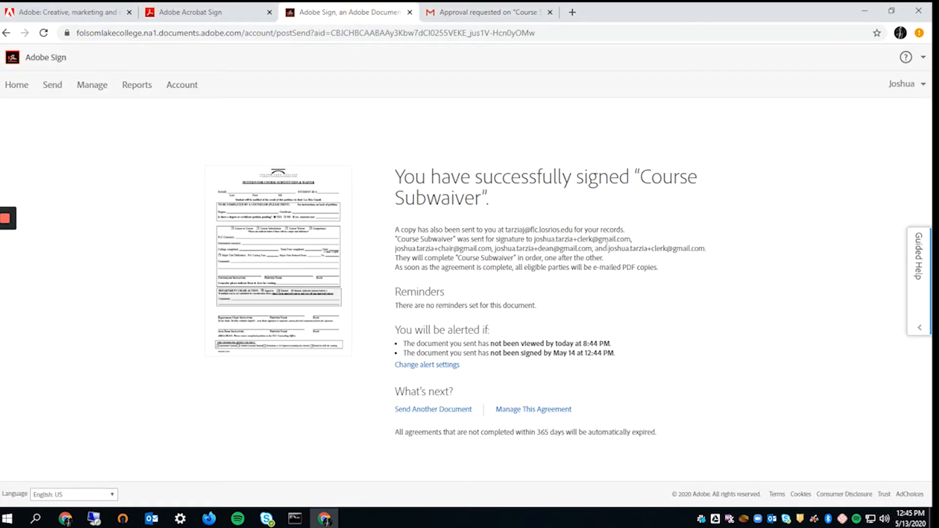
{"action": "left_click", "coordinate": [92, 87]}
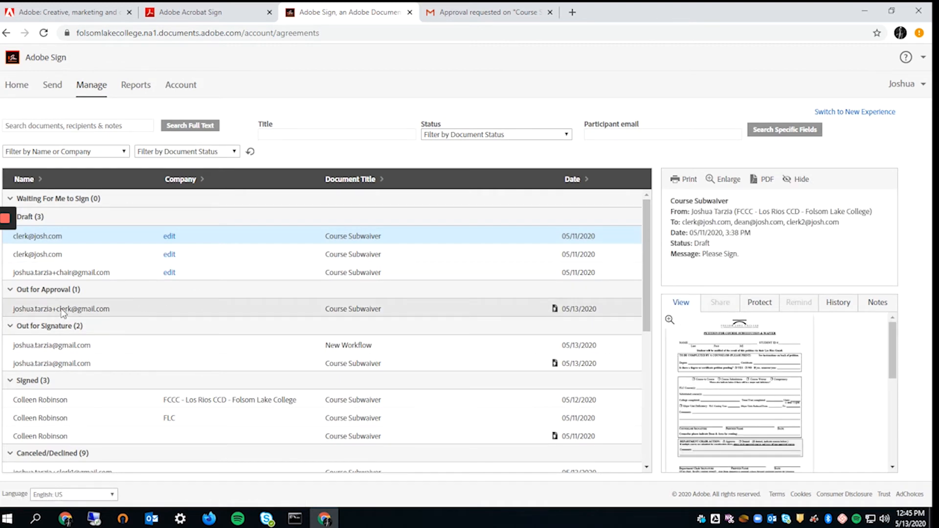
{"action": "left_click", "coordinate": [45, 313]}
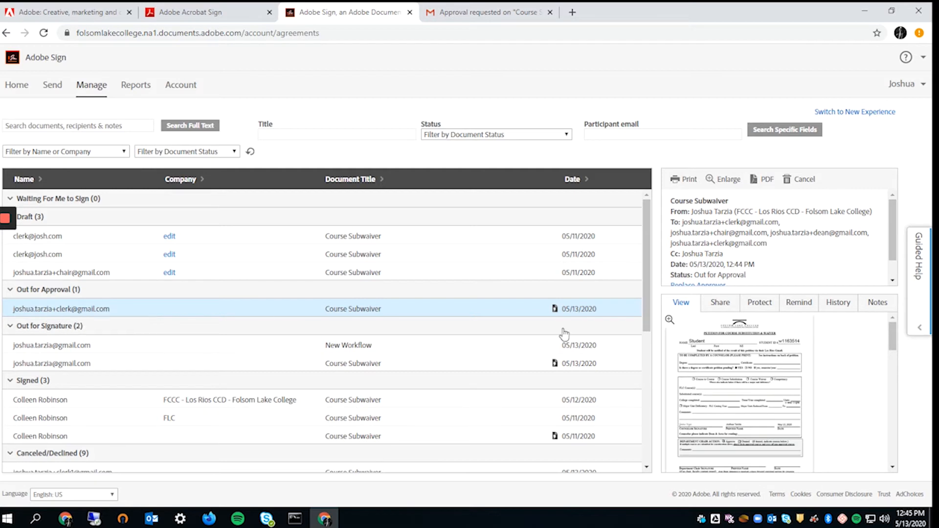
{"action": "scroll", "coordinate": [835, 378], "scroll_direction": "down", "scroll_amount": 8}
{"action": "scroll", "coordinate": [783, 240], "scroll_direction": "down", "scroll_amount": 1}
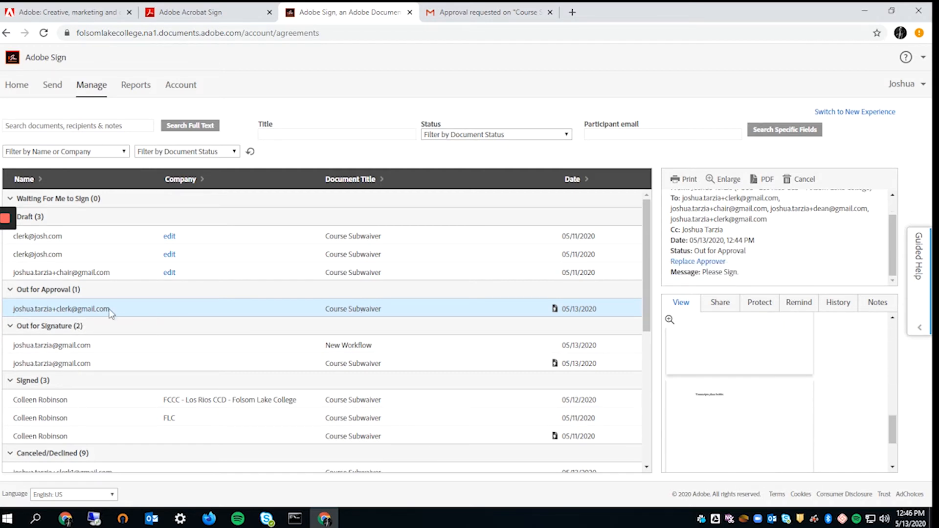
{"action": "scroll", "coordinate": [723, 240], "scroll_direction": "up", "scroll_amount": 1}
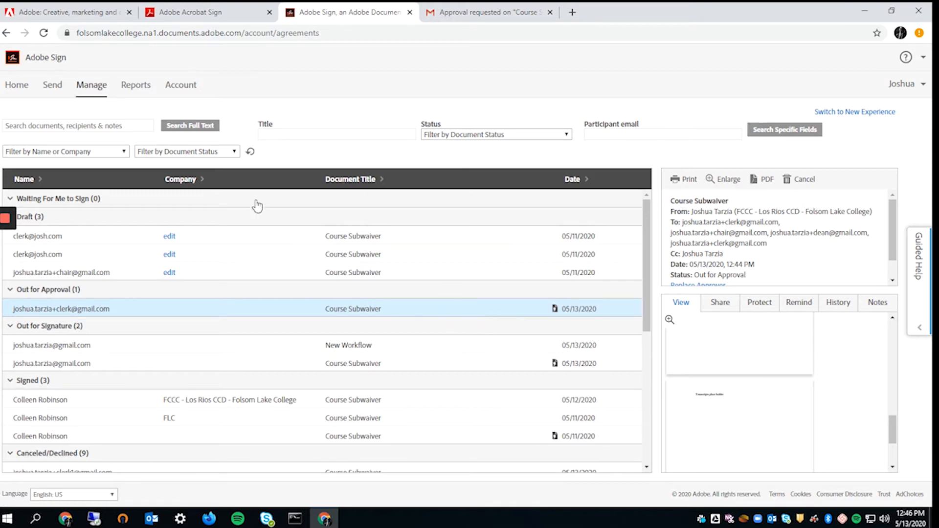
{"action": "scroll", "coordinate": [166, 406], "scroll_direction": "down", "scroll_amount": 3}
{"action": "scroll", "coordinate": [199, 339], "scroll_direction": "up", "scroll_amount": 2}
{"action": "scroll", "coordinate": [198, 339], "scroll_direction": "up", "scroll_amount": 1}
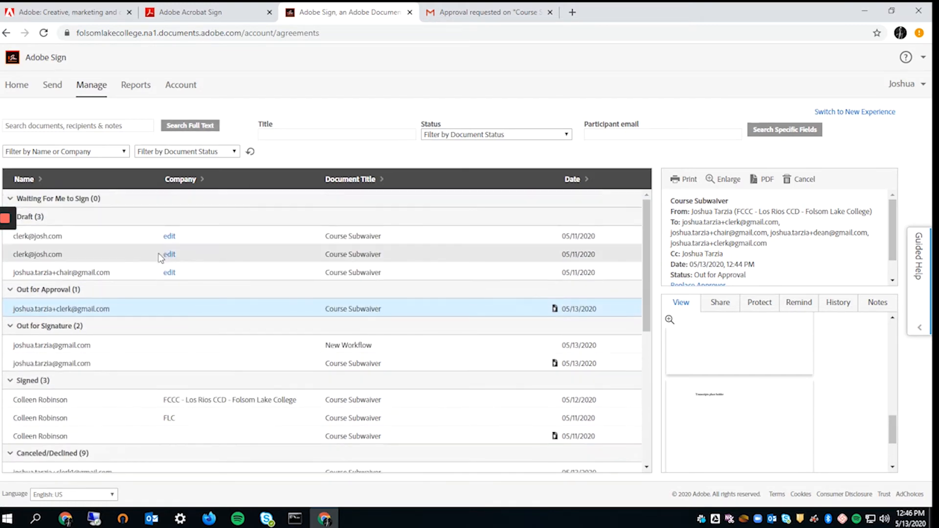
{"action": "scroll", "coordinate": [53, 232], "scroll_direction": "down", "scroll_amount": 4}
{"action": "scroll", "coordinate": [156, 353], "scroll_direction": "up", "scroll_amount": 3}
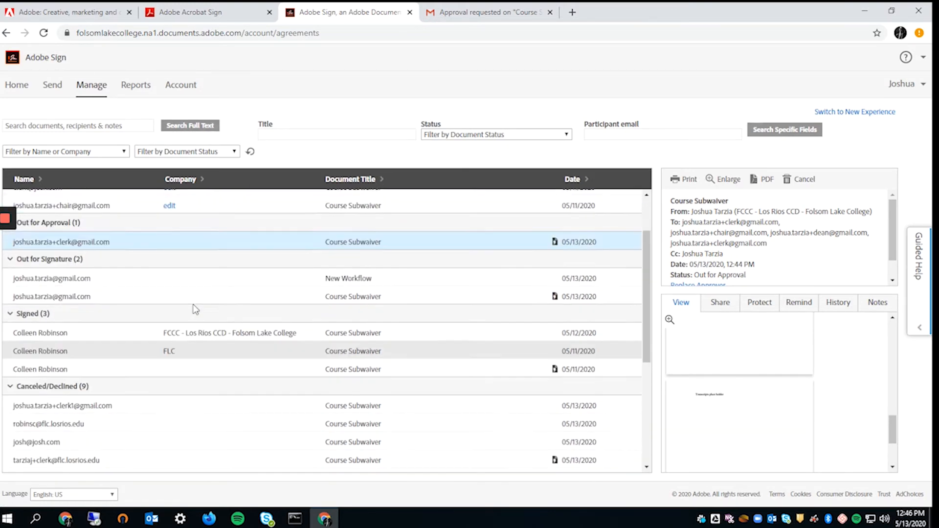
{"action": "scroll", "coordinate": [172, 447], "scroll_direction": "down", "scroll_amount": 5}
{"action": "scroll", "coordinate": [143, 266], "scroll_direction": "up", "scroll_amount": 10}
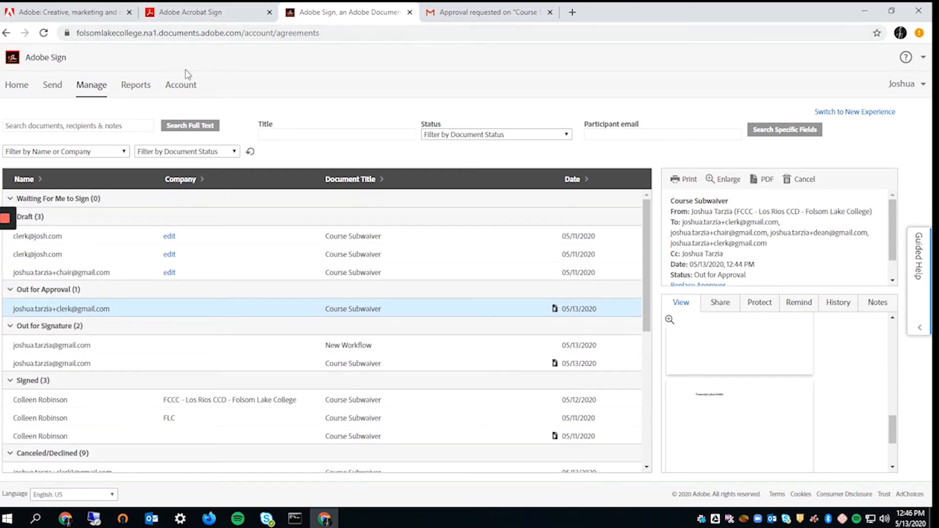
- Open the Review and approve link from the Course Subwaiver approval email
{"action": "left_click", "coordinate": [484, 12]}
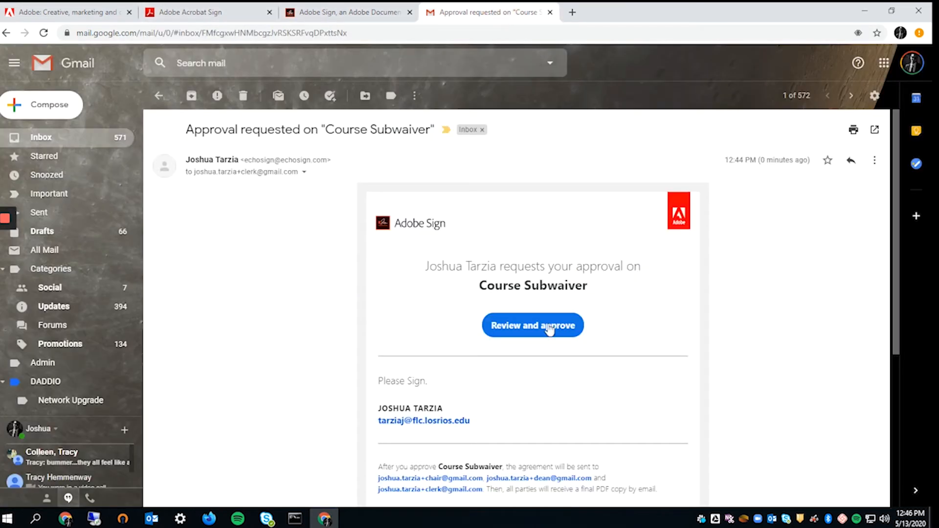
{"action": "left_click_drag", "start_coordinate": [300, 177], "coordinate": [256, 233]}
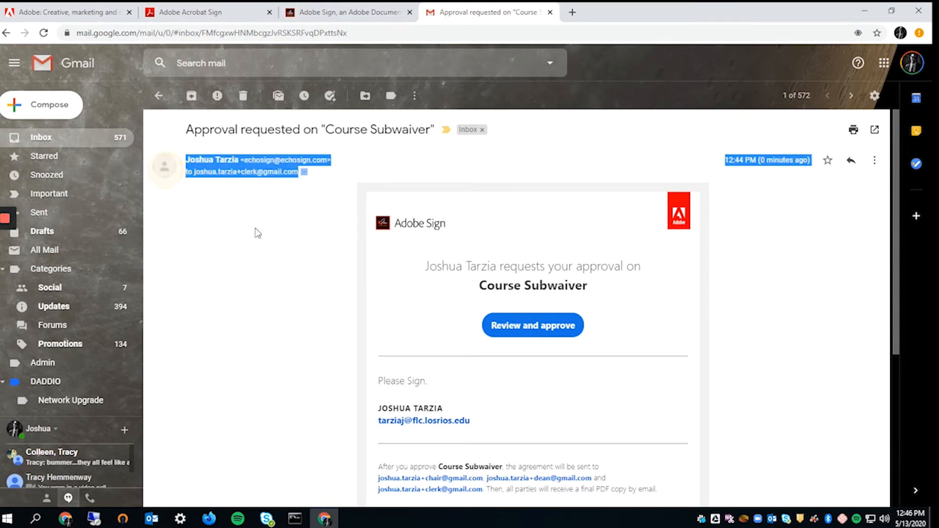
{"action": "left_click", "coordinate": [257, 234]}
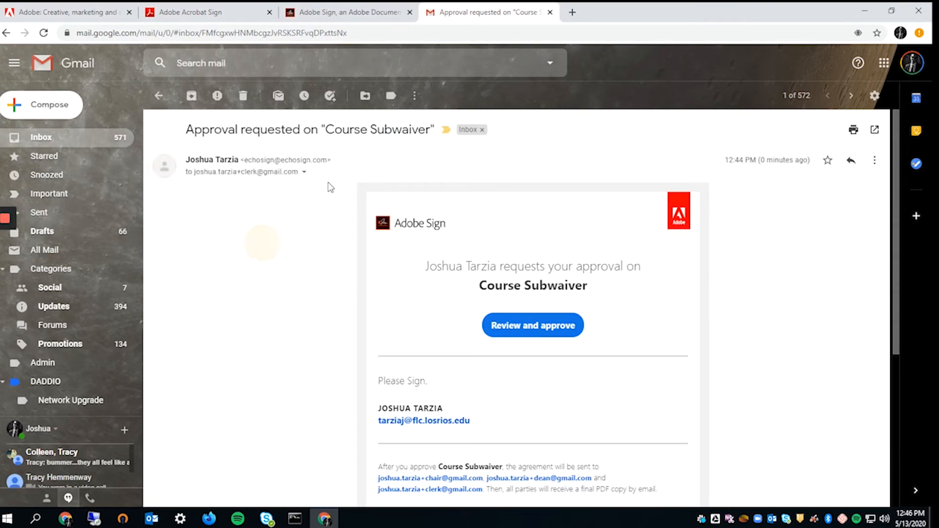
{"action": "left_click", "coordinate": [527, 332]}
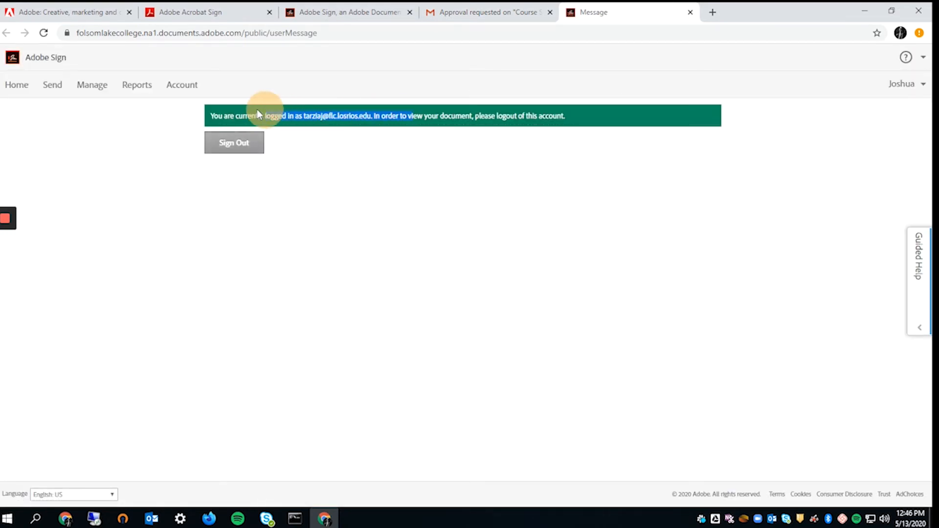
- Reopen the approval link from Gmail in an incognito window instead
{"action": "left_click", "coordinate": [397, 114]}
{"action": "left_click_drag", "start_coordinate": [368, 116], "coordinate": [300, 116]}
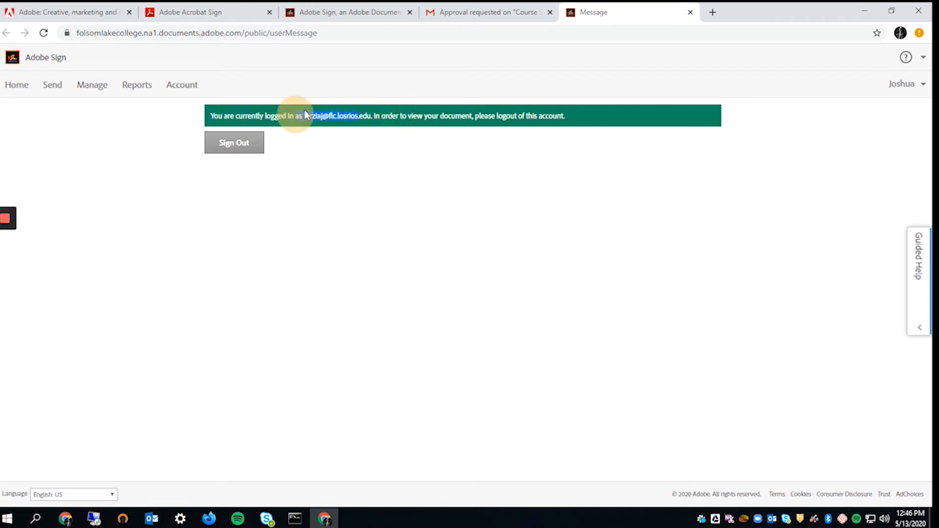
{"action": "left_click", "coordinate": [485, 6]}
{"action": "left_click_drag", "start_coordinate": [280, 172], "coordinate": [195, 172]}
{"action": "right_click", "coordinate": [518, 325]}
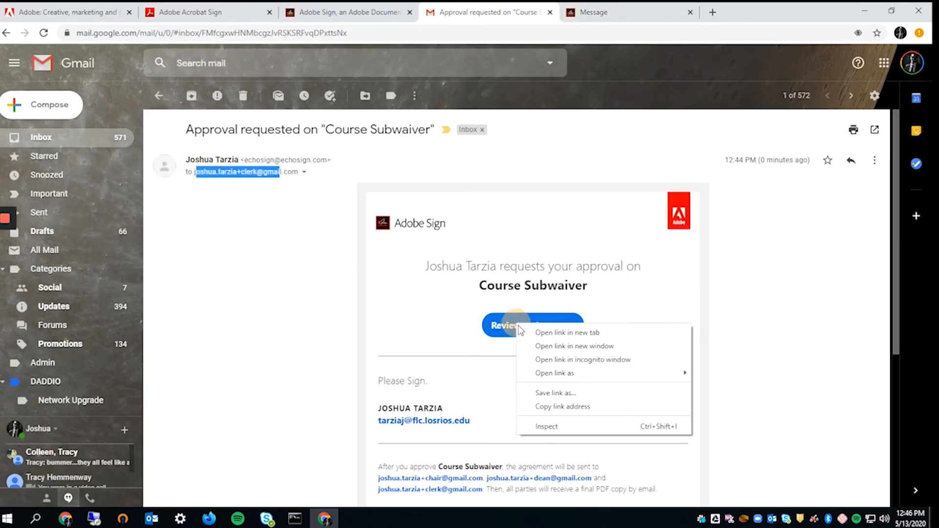
{"action": "left_click", "coordinate": [589, 362]}
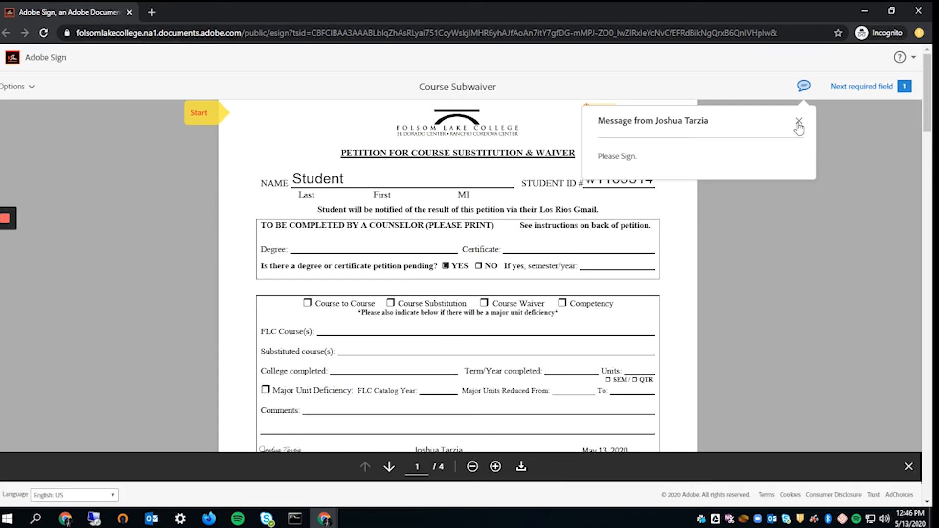
- Dismiss the sender's message popup and look over the approval form
{"action": "left_click", "coordinate": [799, 123]}
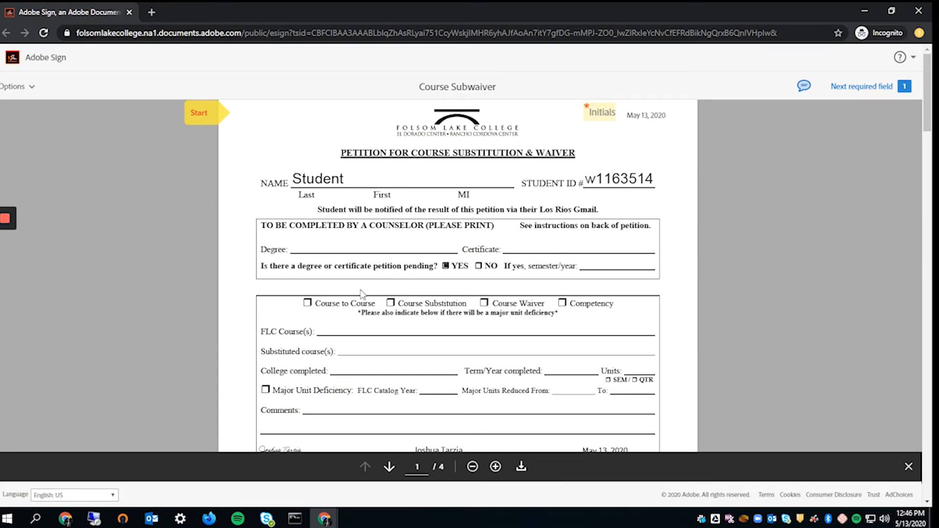
{"action": "scroll", "coordinate": [362, 294], "scroll_direction": "down", "scroll_amount": 5}
{"action": "scroll", "coordinate": [365, 295], "scroll_direction": "up", "scroll_amount": 4}
{"action": "scroll", "coordinate": [640, 233], "scroll_direction": "down", "scroll_amount": 11}
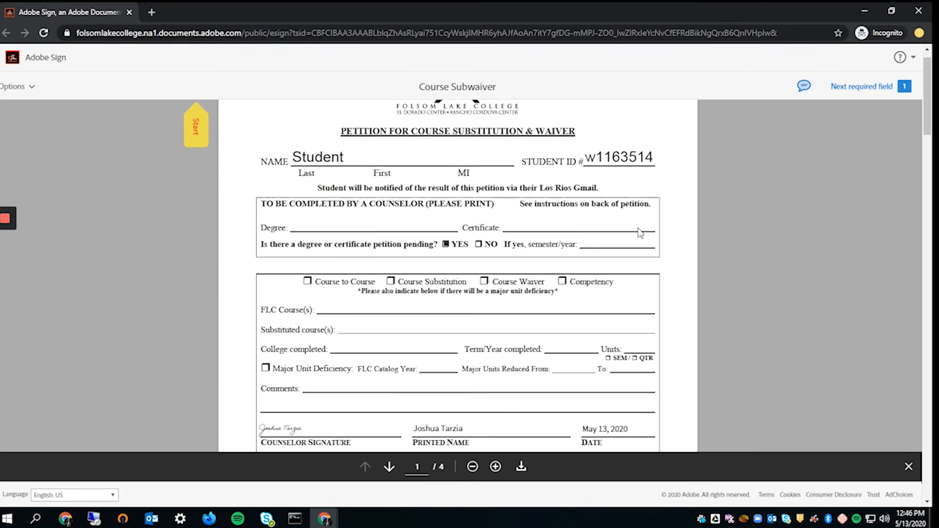
{"action": "scroll", "coordinate": [588, 269], "scroll_direction": "up", "scroll_amount": 6}
{"action": "scroll", "coordinate": [530, 283], "scroll_direction": "up", "scroll_amount": 5}
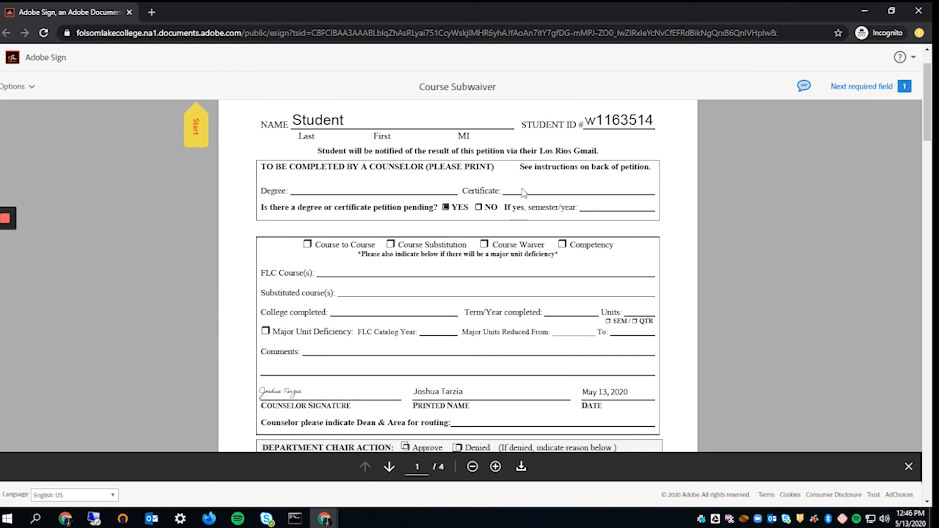
{"action": "scroll", "coordinate": [659, 147], "scroll_direction": "up", "scroll_amount": 2}
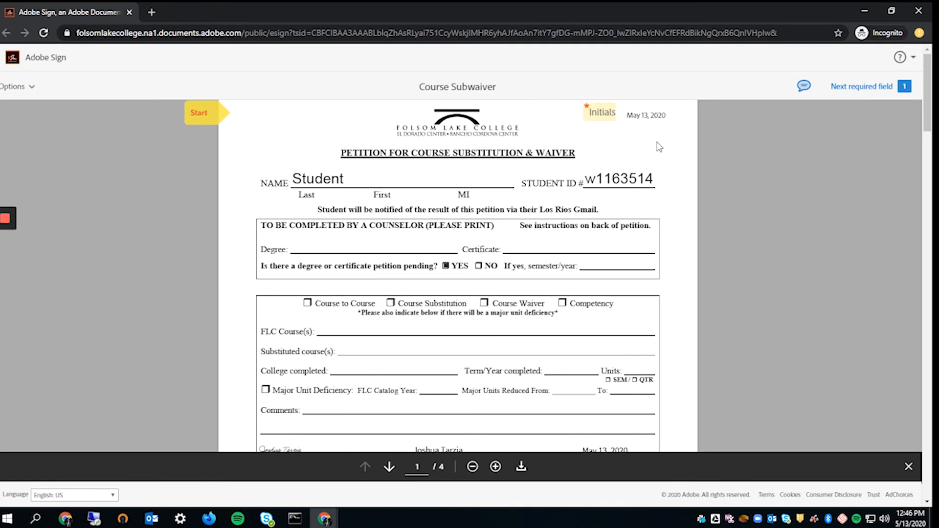
- Fill the Initials field with CLRK and apply it
{"action": "left_click", "coordinate": [606, 118]}
{"action": "left_click", "coordinate": [465, 185]}
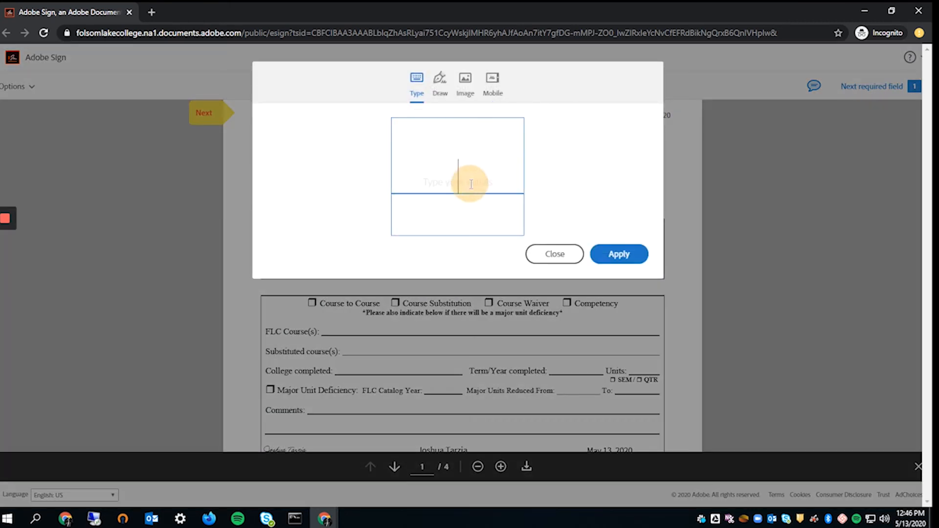
{"action": "type", "text": "Cler"}
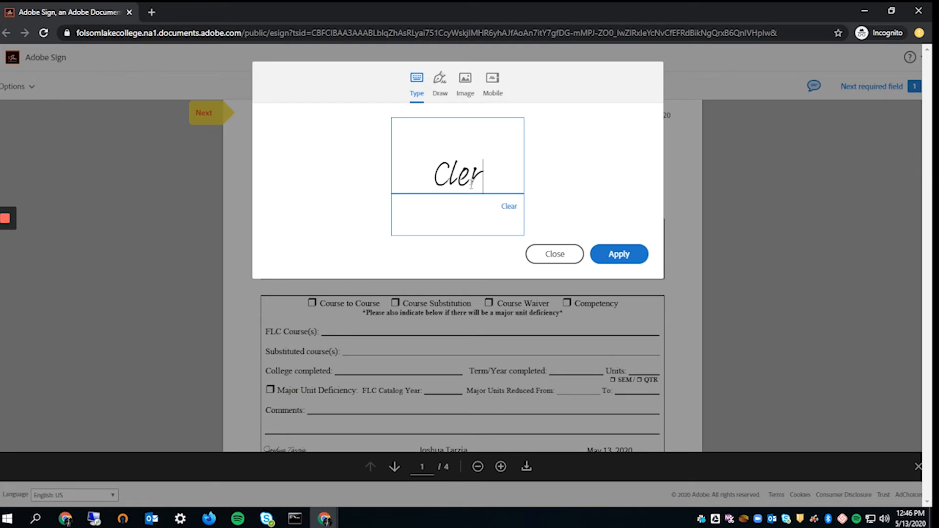
{"action": "key", "text": "BackSpace"}
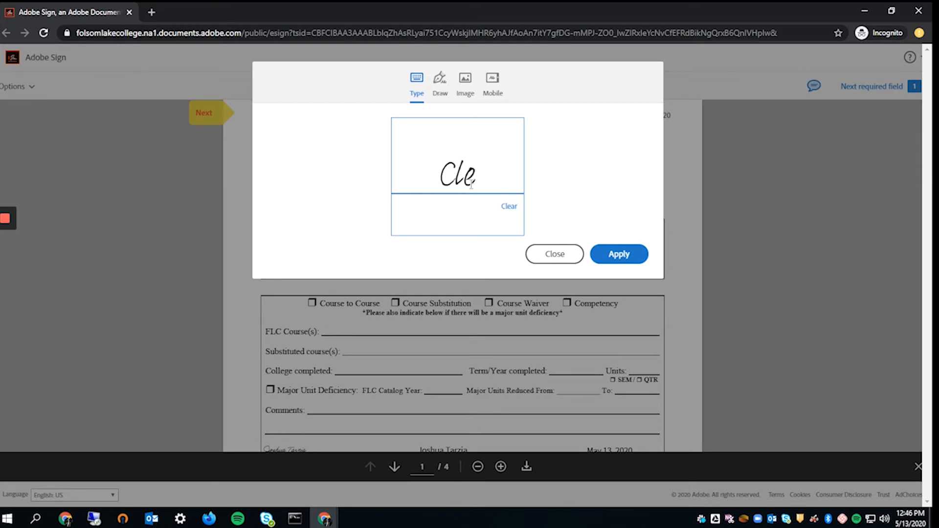
{"action": "key", "text": "BackSpace"}
{"action": "key", "text": "BackSpace"}
{"action": "type", "text": "LRK"}
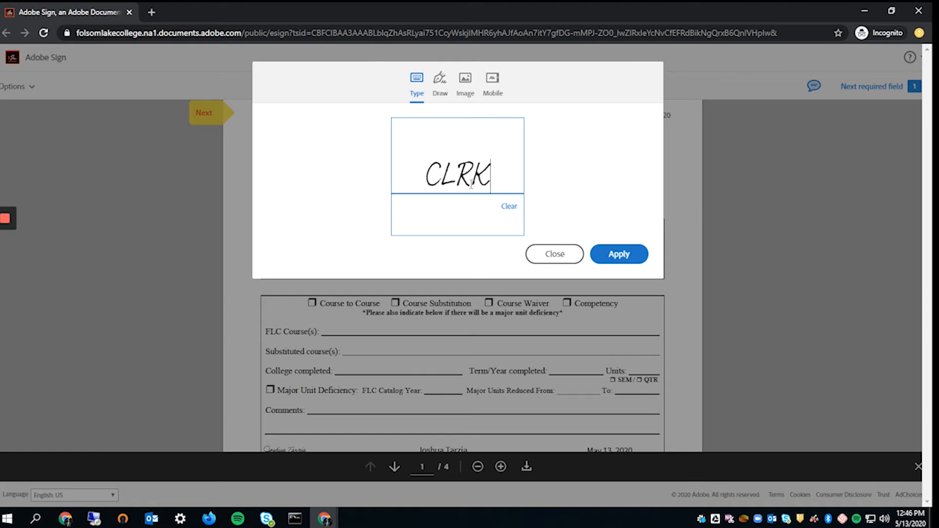
{"action": "left_click", "coordinate": [633, 254]}
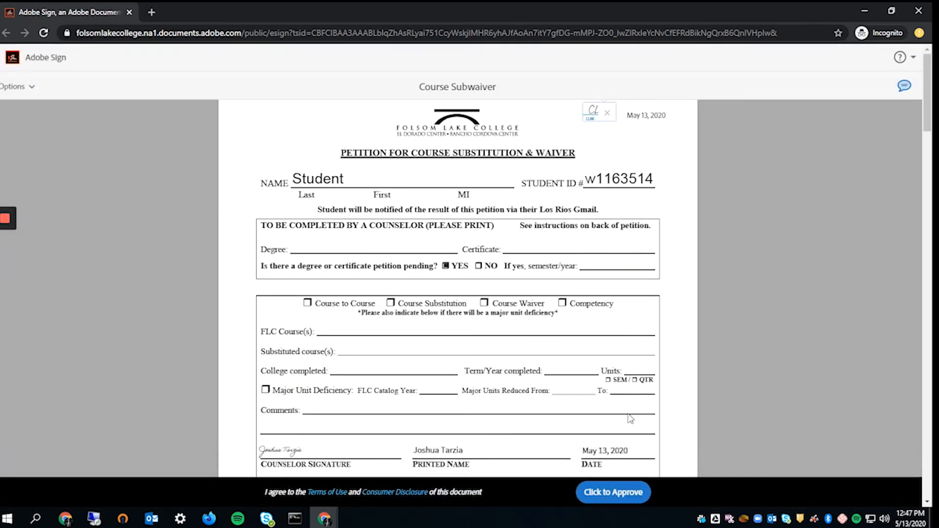
- Approve the form under the name 'Clerk'
{"action": "scroll", "coordinate": [518, 331], "scroll_direction": "down", "scroll_amount": 5}
{"action": "scroll", "coordinate": [517, 331], "scroll_direction": "up", "scroll_amount": 5}
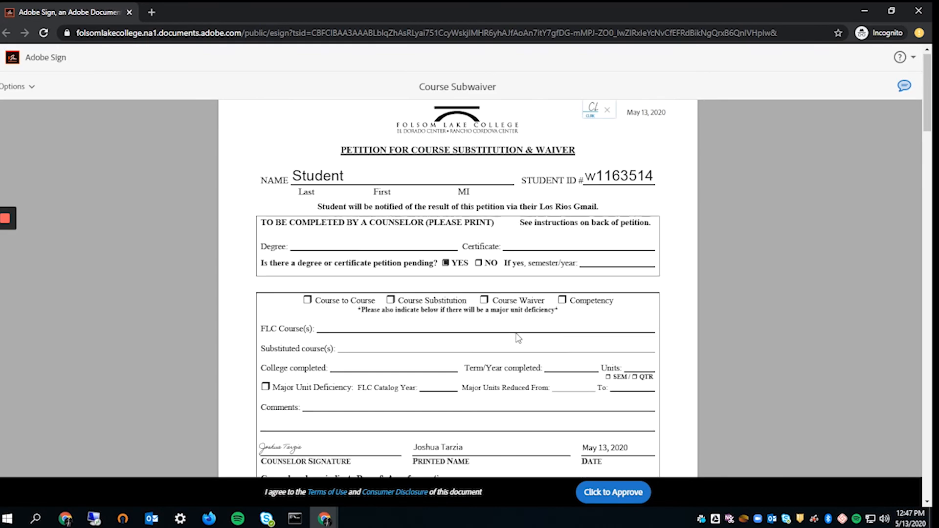
{"action": "scroll", "coordinate": [512, 322], "scroll_direction": "down", "scroll_amount": 15}
{"action": "scroll", "coordinate": [512, 322], "scroll_direction": "up", "scroll_amount": 15}
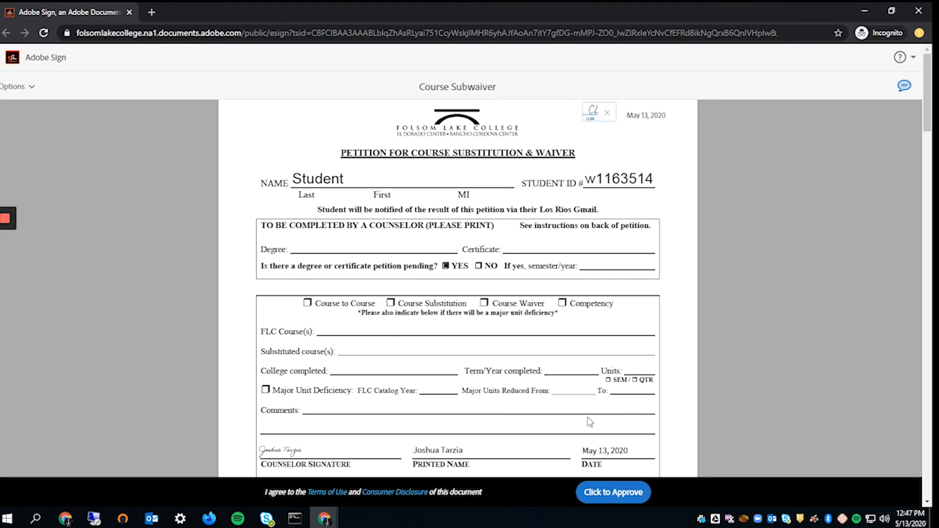
{"action": "left_click", "coordinate": [608, 491]}
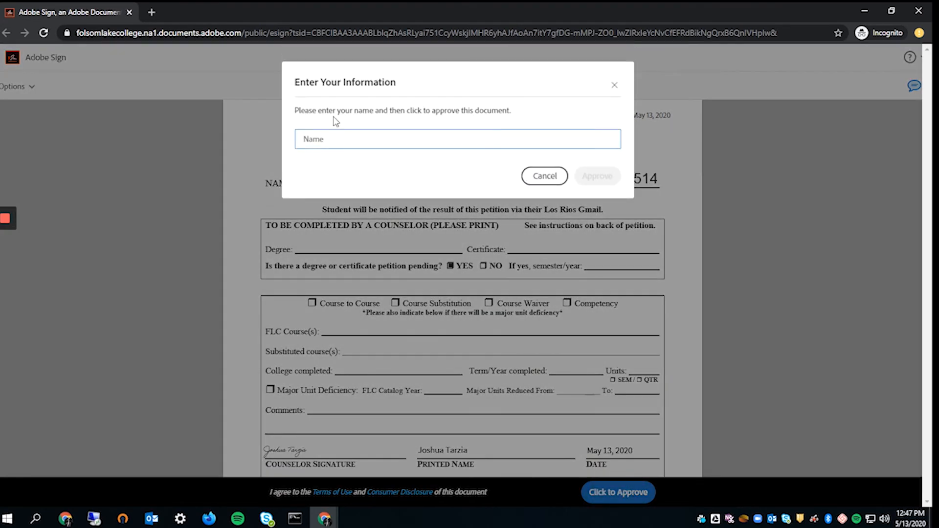
{"action": "type", "text": "Clerk"}
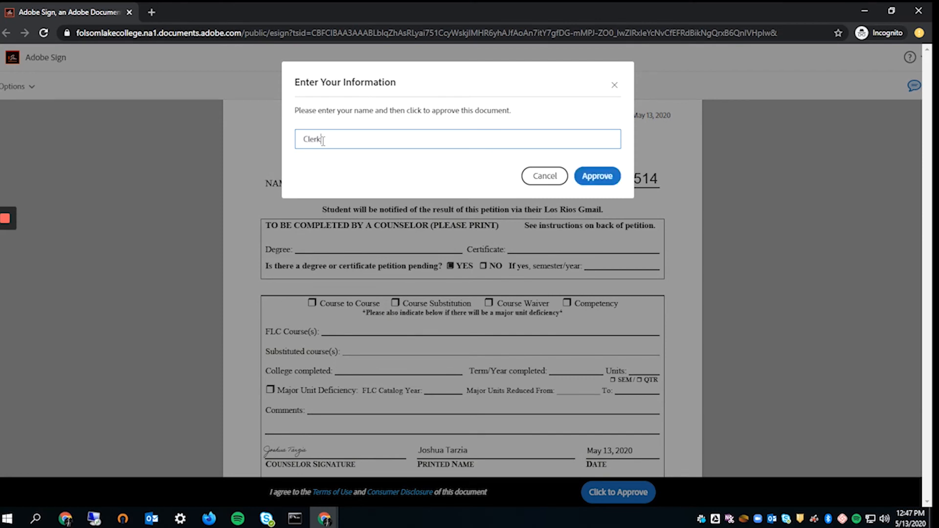
{"action": "left_click", "coordinate": [597, 178]}
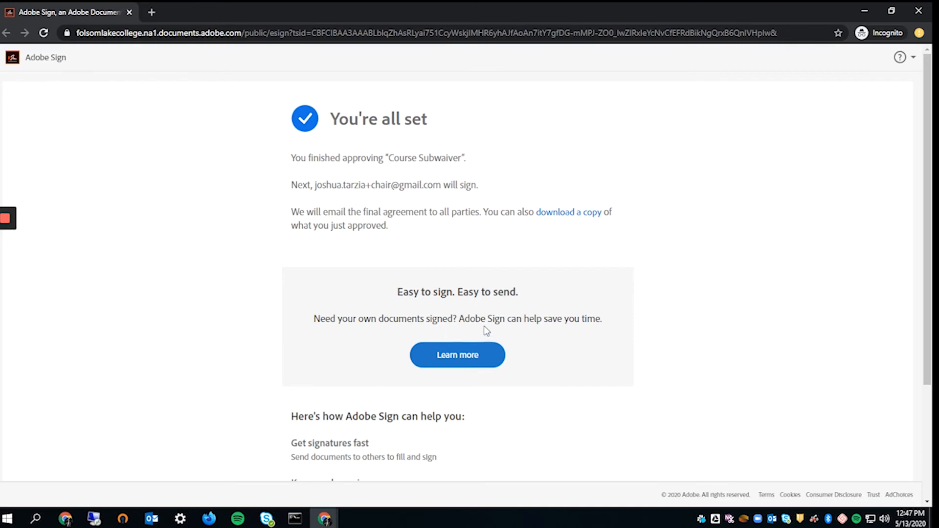
{"action": "left_click_drag", "start_coordinate": [315, 186], "coordinate": [402, 189]}
- Close the private approval window after checking who signs next
{"action": "left_click", "coordinate": [413, 180]}
{"action": "left_click", "coordinate": [370, 198]}
{"action": "left_click", "coordinate": [402, 189]}
{"action": "left_click_drag", "start_coordinate": [533, 195], "coordinate": [281, 180]}
{"action": "left_click", "coordinate": [394, 183]}
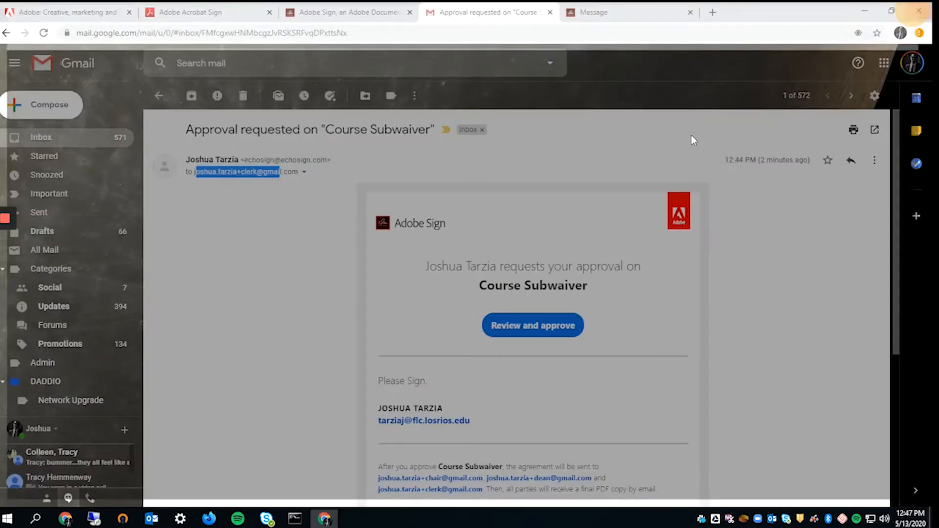
{"action": "left_click", "coordinate": [919, 11]}
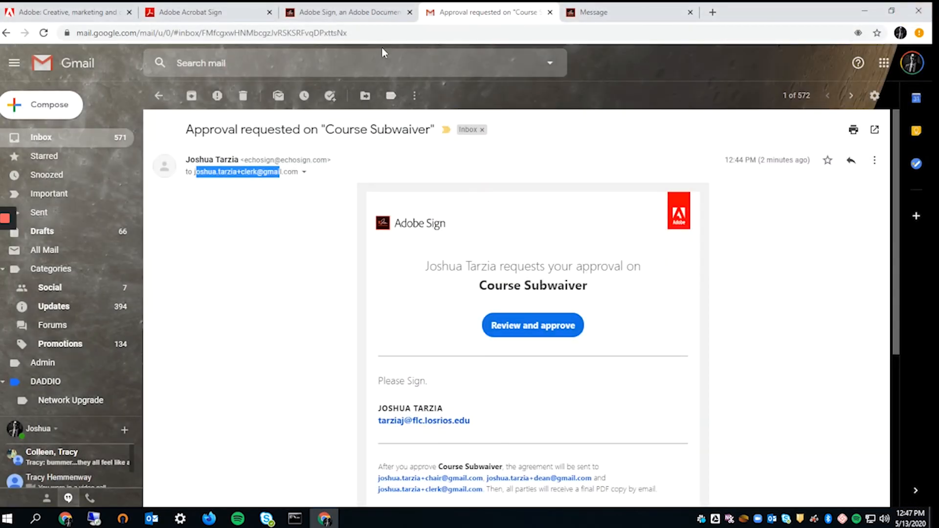
- Open the 'Signature requested on Course Subwaiver' email sent to the department chair
{"action": "left_click", "coordinate": [159, 95]}
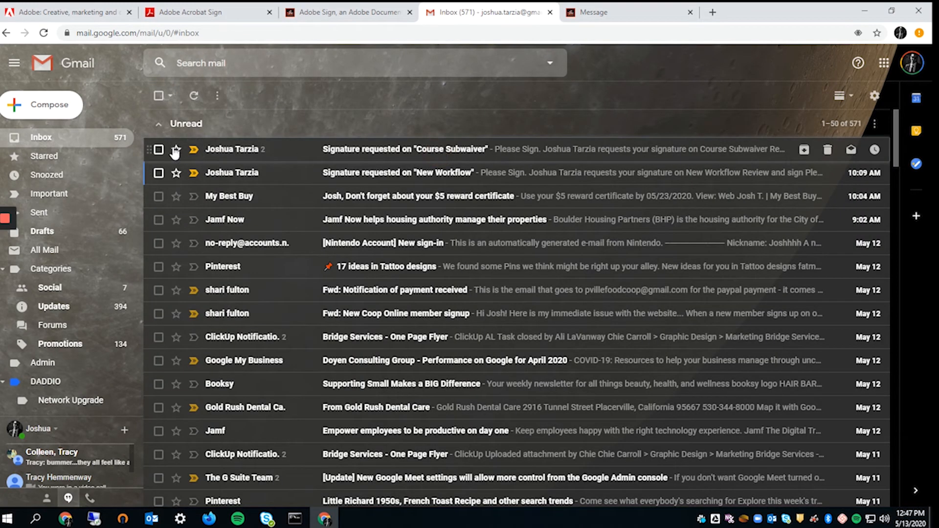
{"action": "left_click", "coordinate": [247, 149]}
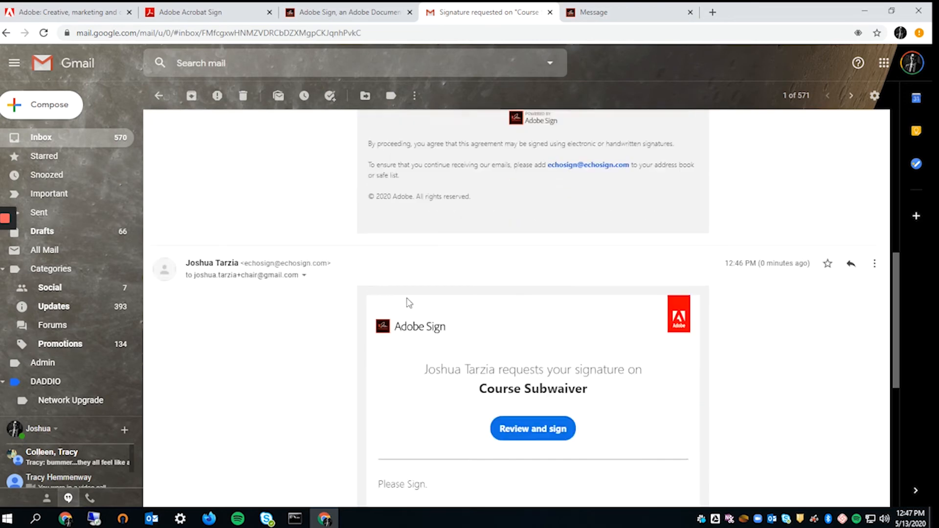
{"action": "scroll", "coordinate": [440, 330], "scroll_direction": "down", "scroll_amount": 4}
{"action": "scroll", "coordinate": [482, 340], "scroll_direction": "up", "scroll_amount": 5}
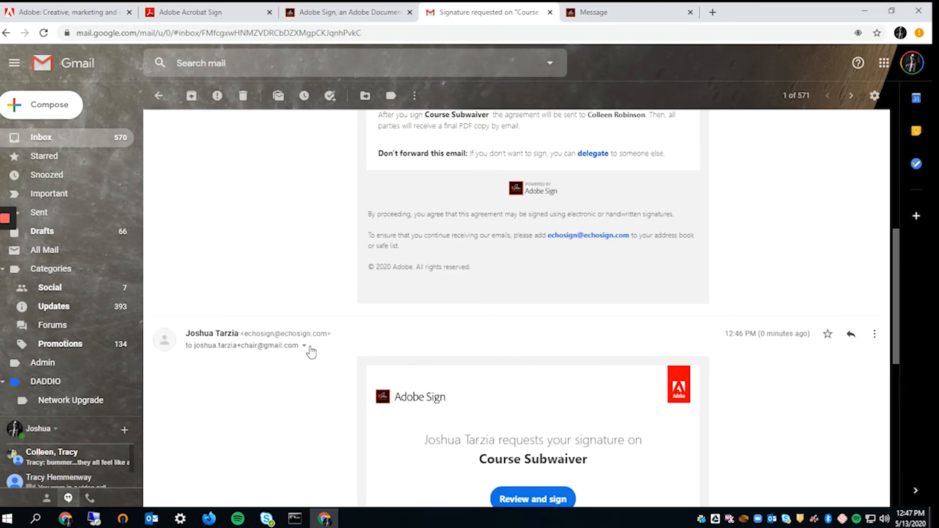
{"action": "scroll", "coordinate": [293, 294], "scroll_direction": "down", "scroll_amount": 3}
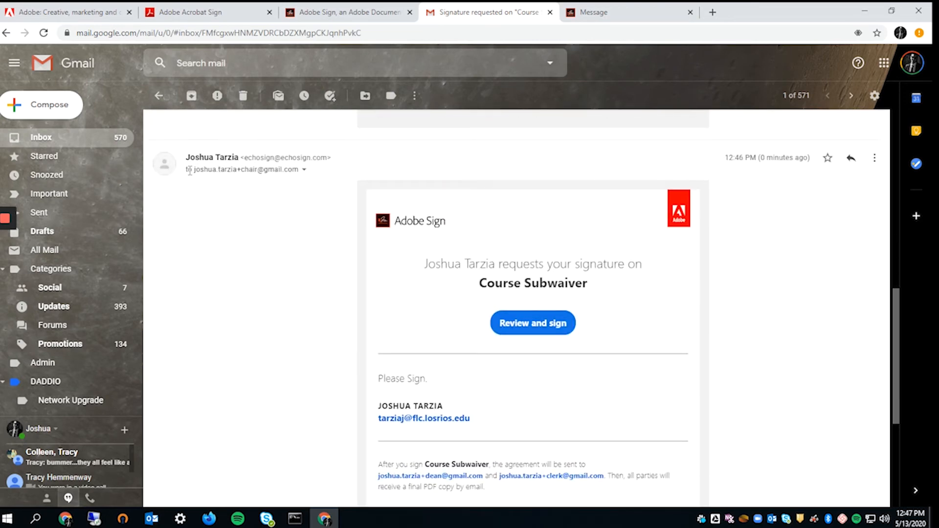
{"action": "left_click_drag", "start_coordinate": [189, 170], "coordinate": [303, 169]}
{"action": "left_click", "coordinate": [240, 172]}
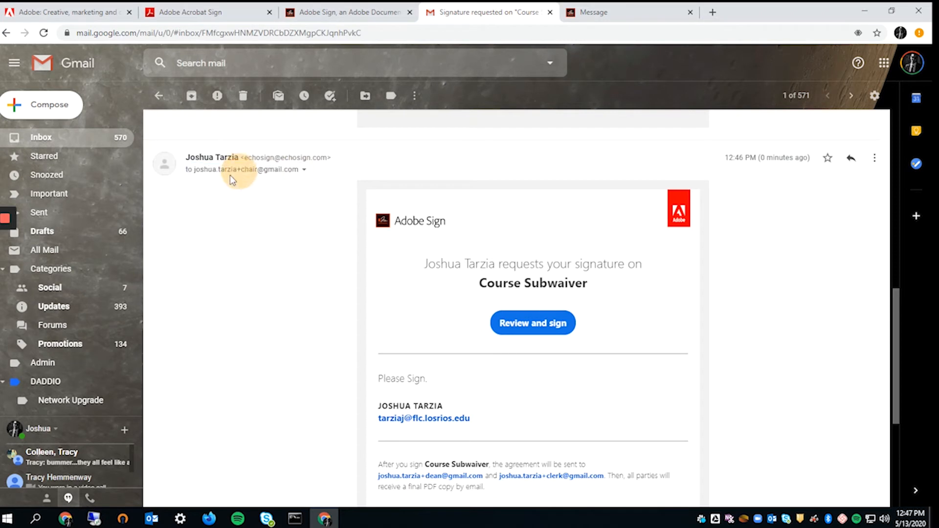
{"action": "left_click_drag", "start_coordinate": [198, 170], "coordinate": [307, 171]}
{"action": "scroll", "coordinate": [548, 269], "scroll_direction": "down", "scroll_amount": 1}
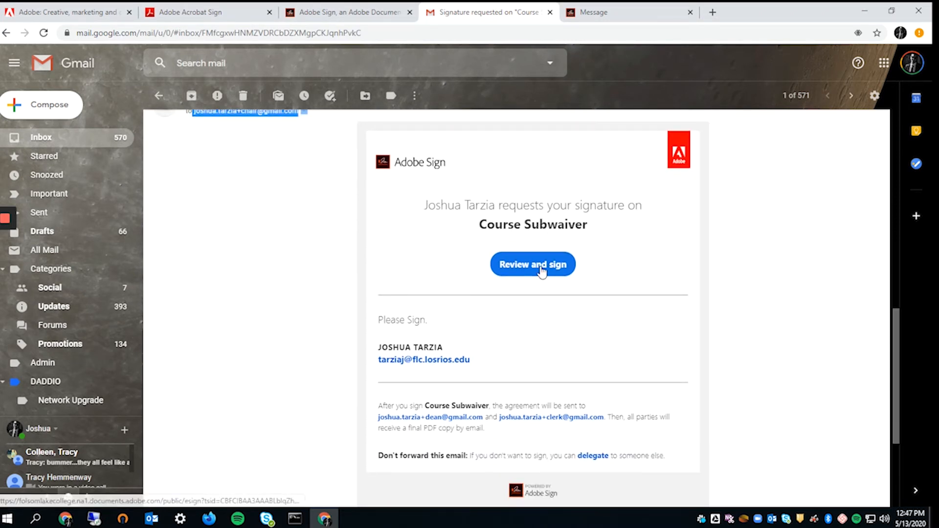
- Bring up the link options for the email's Review and sign link
{"action": "left_click", "coordinate": [542, 270]}
{"action": "left_click", "coordinate": [659, 12]}
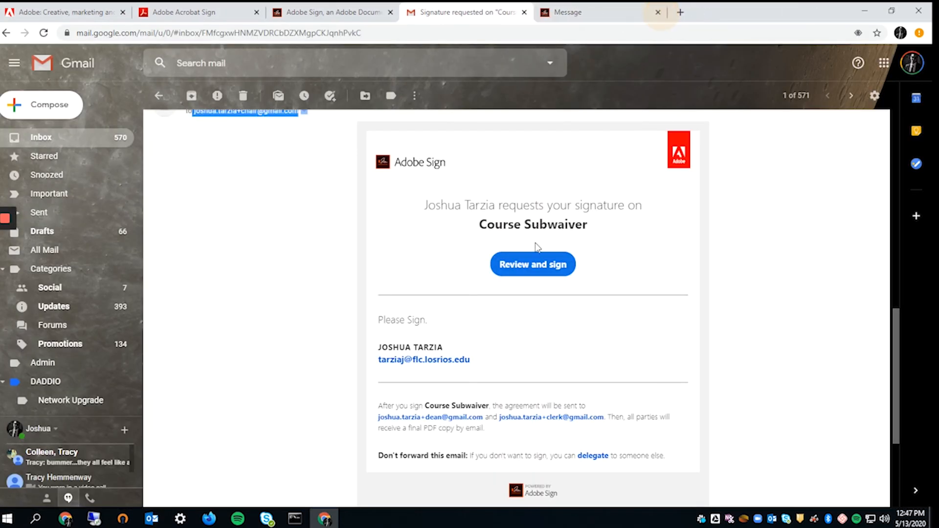
{"action": "scroll", "coordinate": [254, 151], "scroll_direction": "up", "scroll_amount": 1}
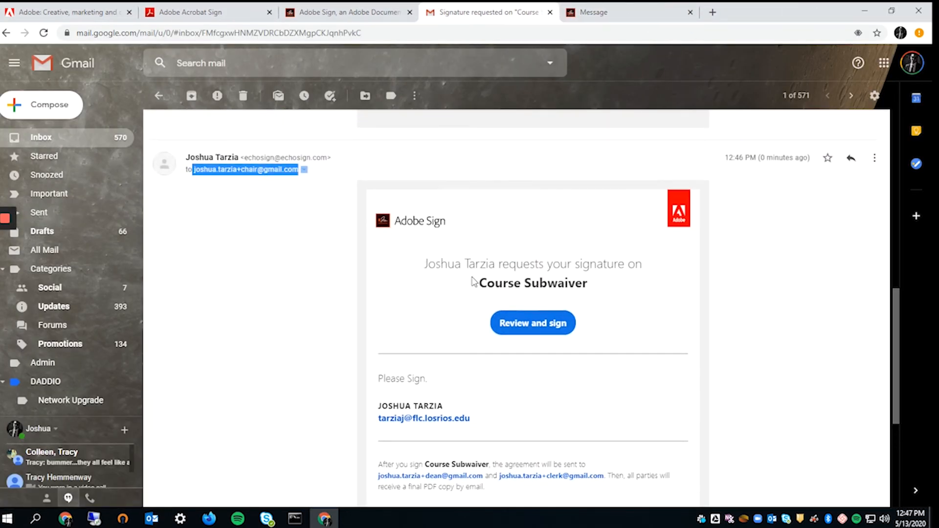
{"action": "right_click", "coordinate": [519, 321]}
{"action": "left_click", "coordinate": [437, 317]}
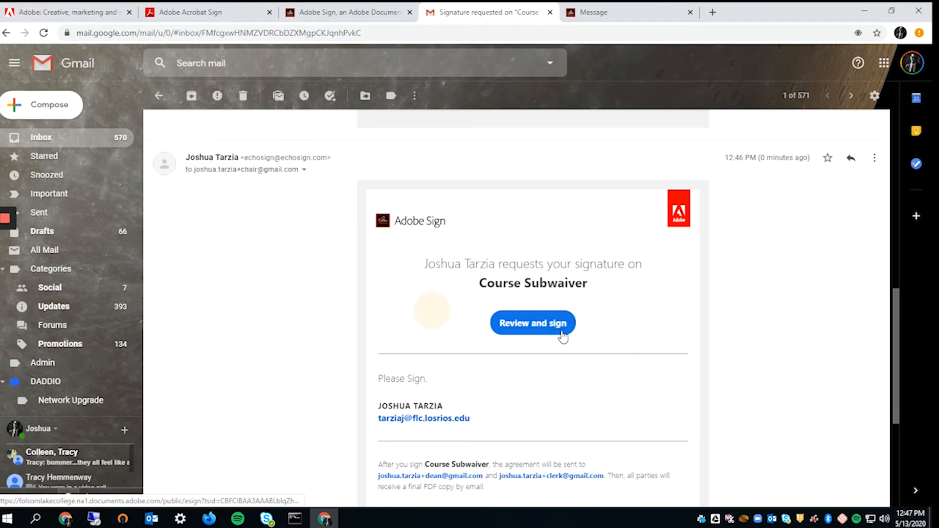
{"action": "right_click", "coordinate": [562, 334]}
- Open the chair's signing page privately and set Department Chair Action to Denied
{"action": "left_click", "coordinate": [612, 365]}
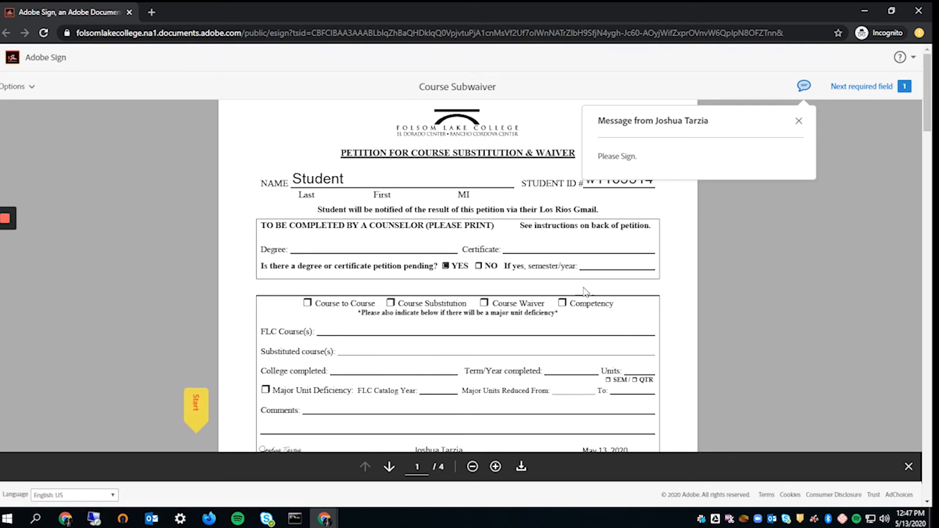
{"action": "left_click", "coordinate": [799, 121]}
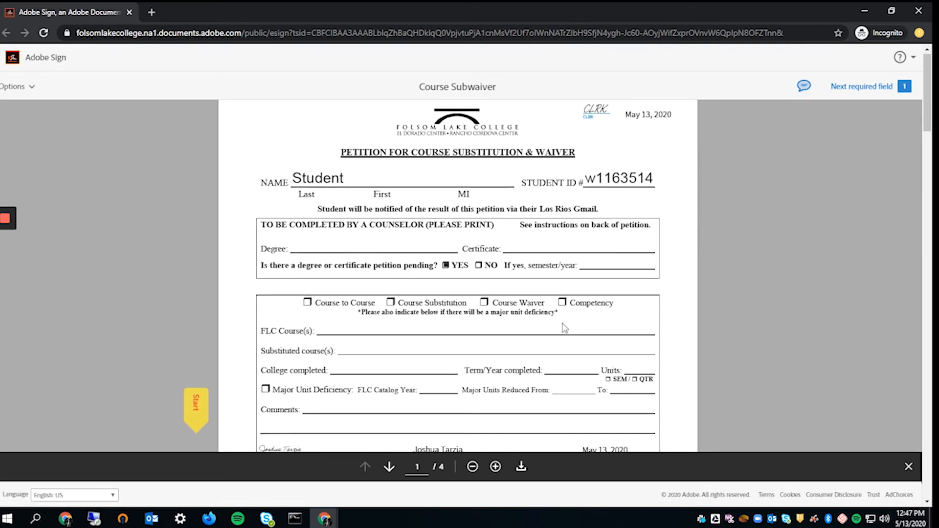
{"action": "scroll", "coordinate": [420, 271], "scroll_direction": "down", "scroll_amount": 6}
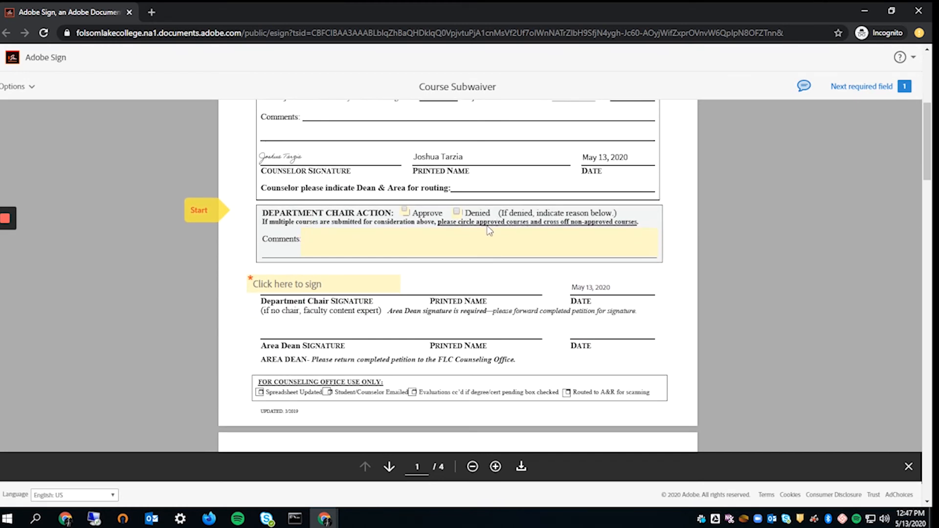
{"action": "left_click", "coordinate": [405, 212]}
{"action": "left_click", "coordinate": [457, 212]}
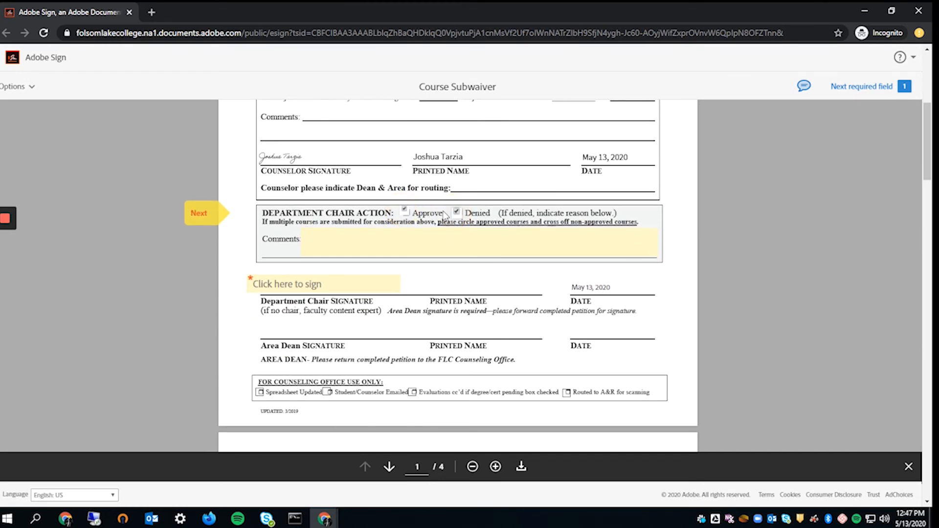
{"action": "left_click", "coordinate": [411, 246]}
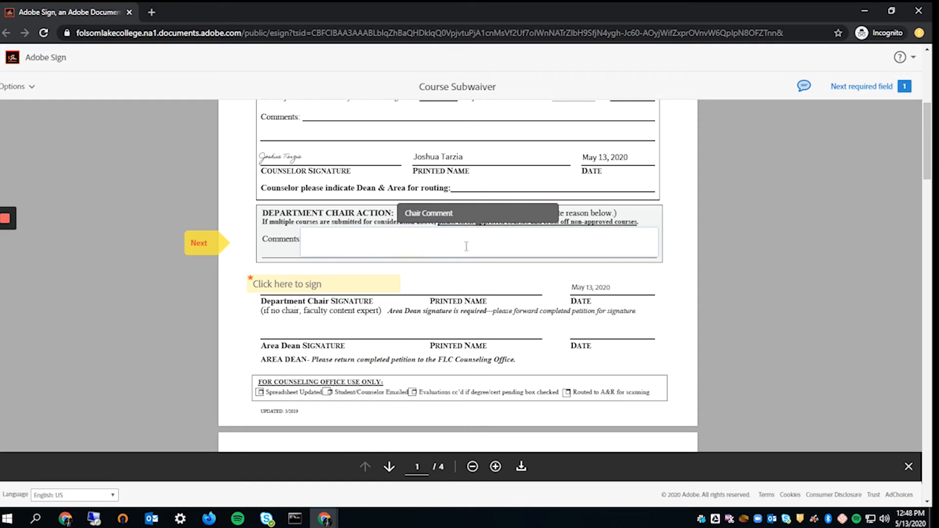
{"action": "left_click", "coordinate": [496, 287]}
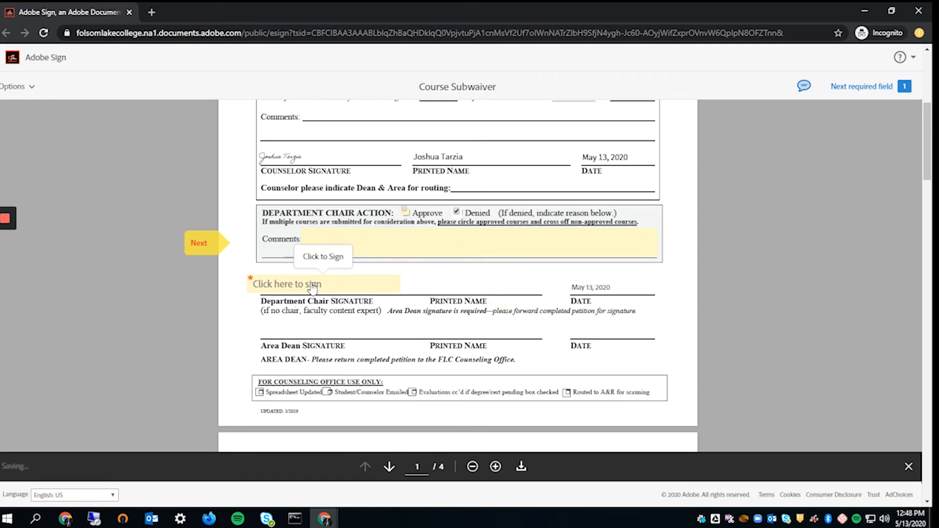
- Add the signature 'Chair' and submit the signed Course Subwaiver
{"action": "left_click", "coordinate": [333, 284]}
{"action": "left_click", "coordinate": [463, 185]}
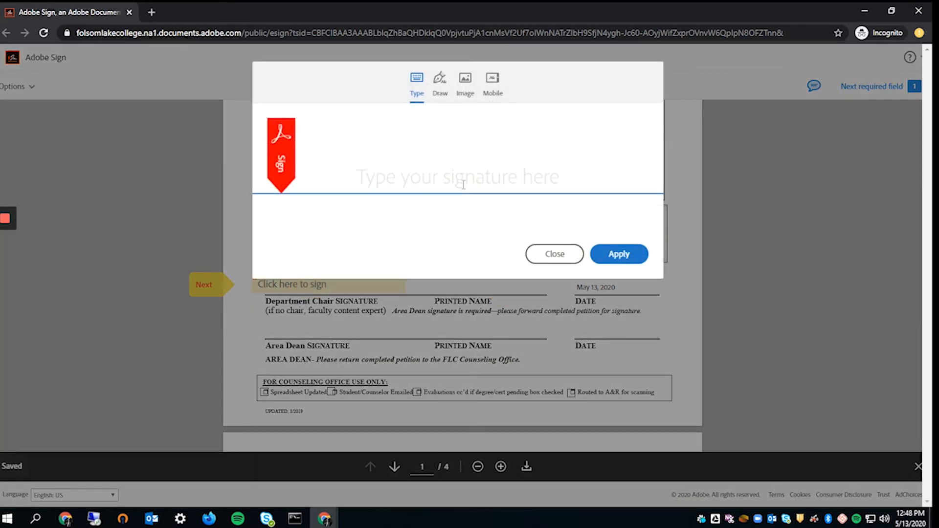
{"action": "type", "text": "Chyai"}
{"action": "key", "text": "BackSpace"}
{"action": "key", "text": "BackSpace"}
{"action": "key", "text": "BackSpace"}
{"action": "type", "text": "air"}
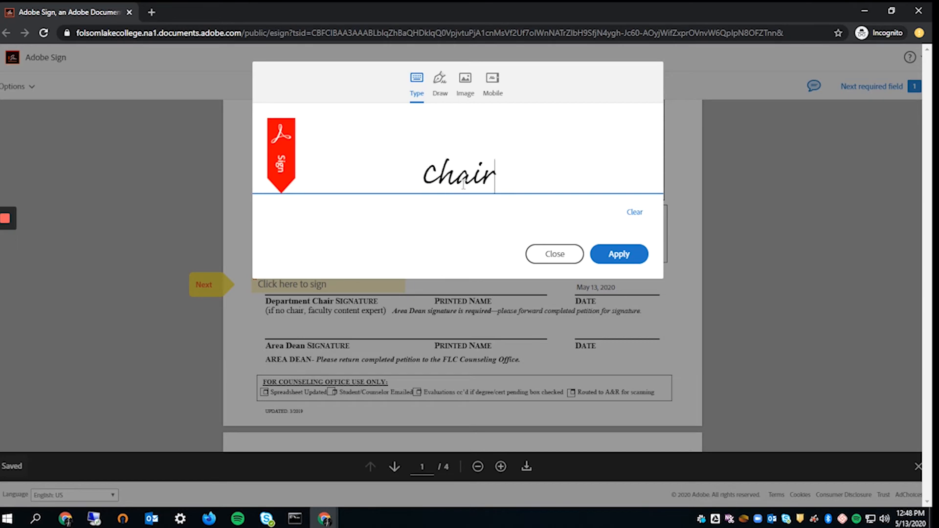
{"action": "left_click", "coordinate": [619, 254]}
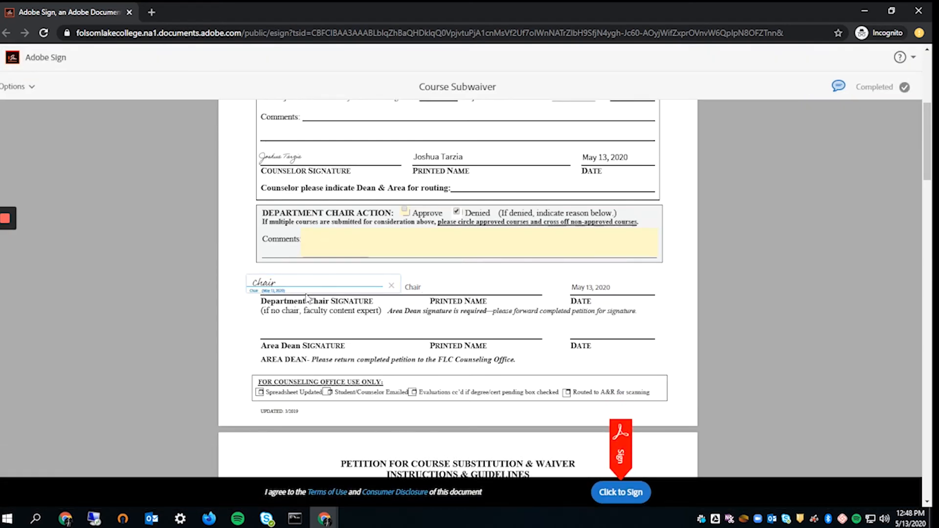
{"action": "left_click", "coordinate": [632, 497]}
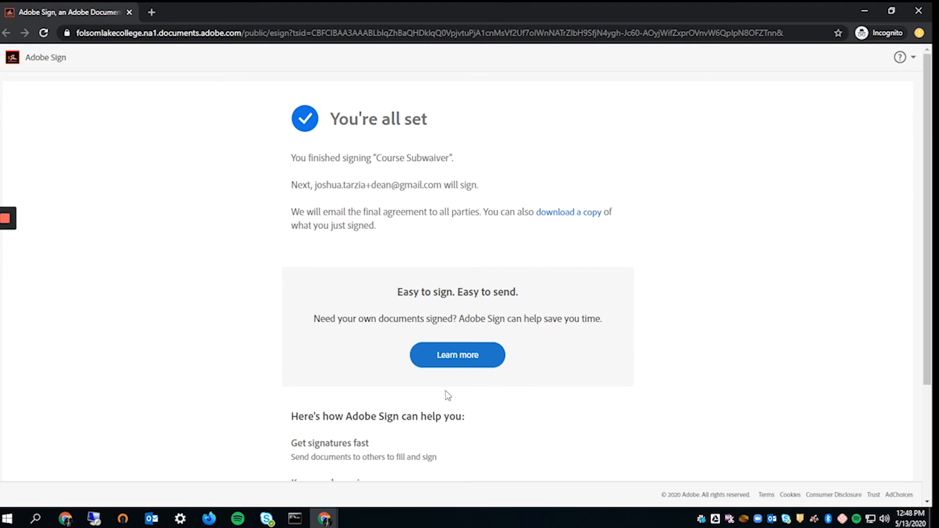
{"action": "scroll", "coordinate": [417, 429], "scroll_direction": "down", "scroll_amount": 3}
- Close the private window, reload Manage, and view the agreement out for signature with the dean
{"action": "scroll", "coordinate": [420, 413], "scroll_direction": "up", "scroll_amount": 3}
{"action": "left_click", "coordinate": [919, 10]}
{"action": "left_click", "coordinate": [330, 14]}
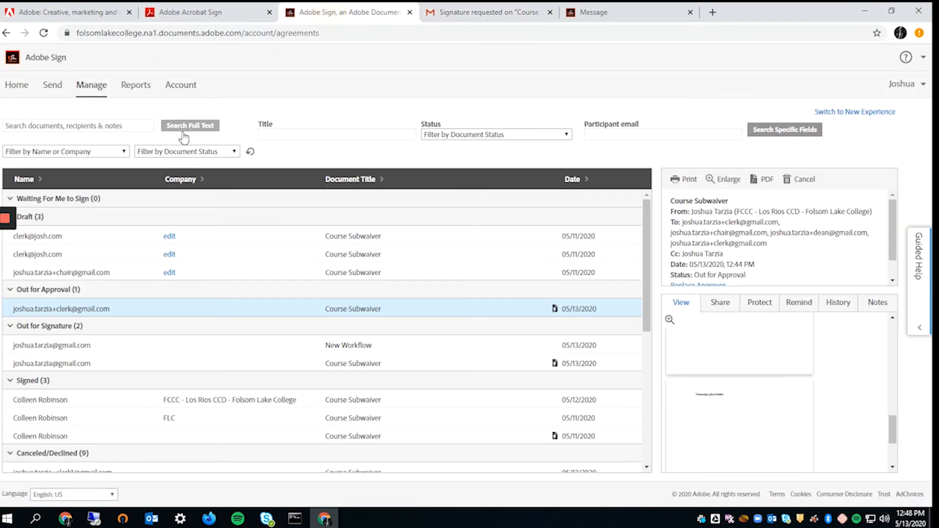
{"action": "left_click", "coordinate": [43, 33]}
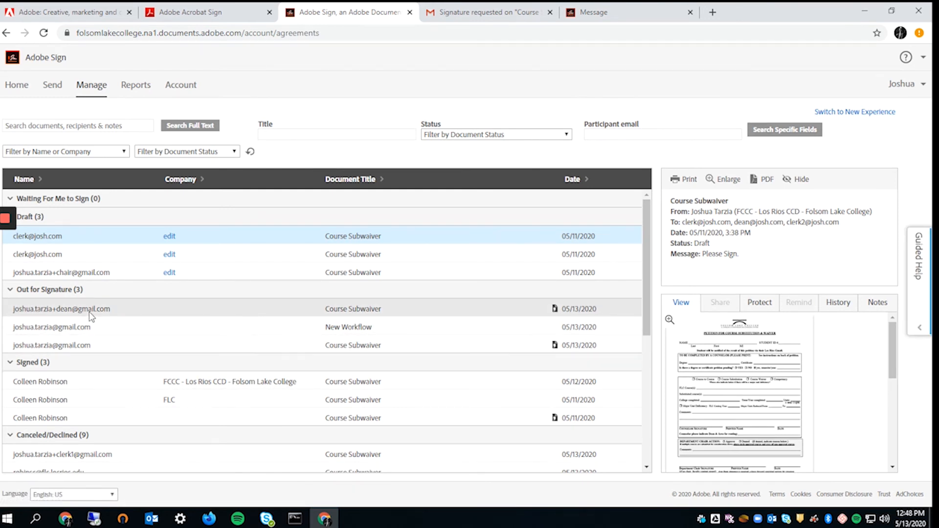
{"action": "left_click", "coordinate": [515, 314]}
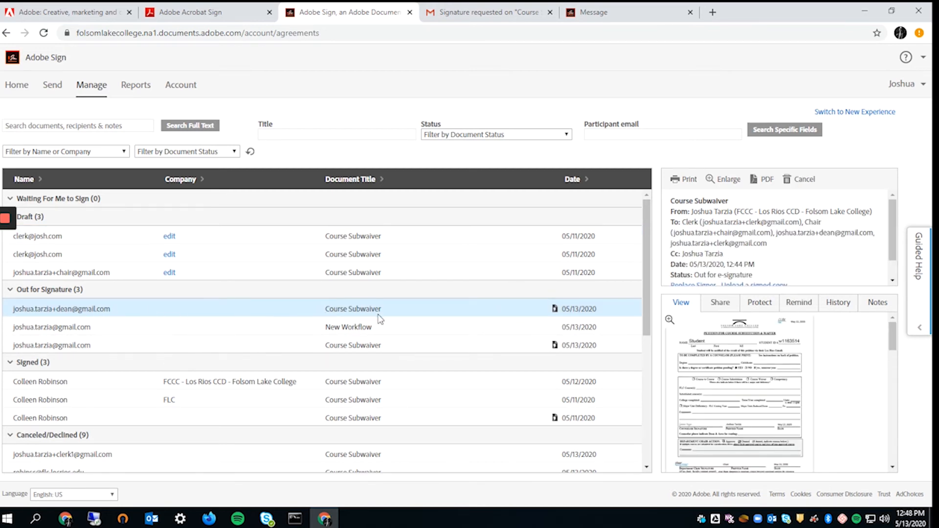
{"action": "left_click", "coordinate": [482, 12]}
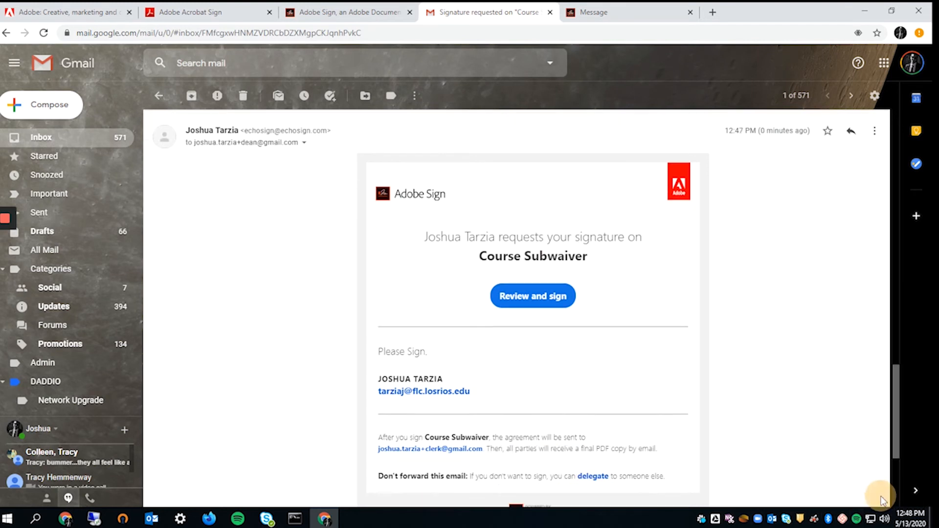
- Open the dean's Review and sign link in an incognito window
{"action": "left_click_drag", "start_coordinate": [201, 143], "coordinate": [318, 149]}
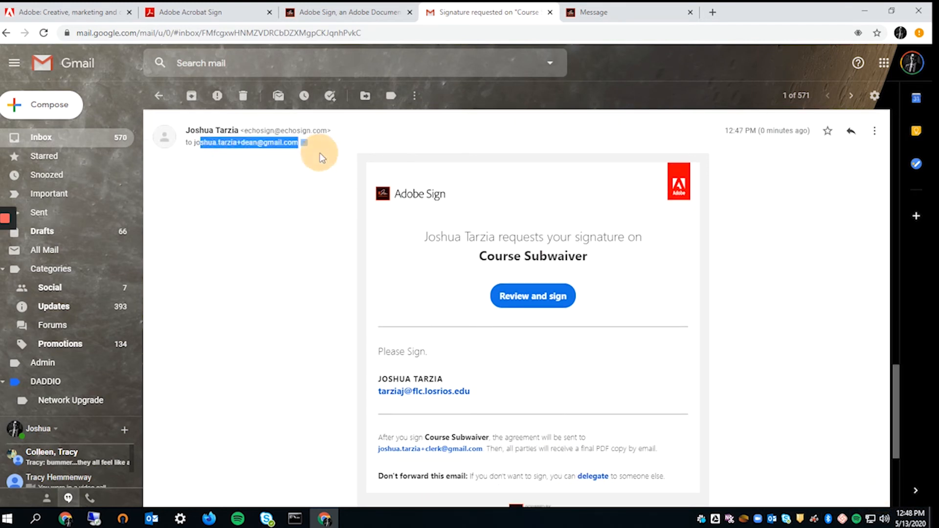
{"action": "left_click", "coordinate": [410, 300]}
{"action": "left_click", "coordinate": [541, 302]}
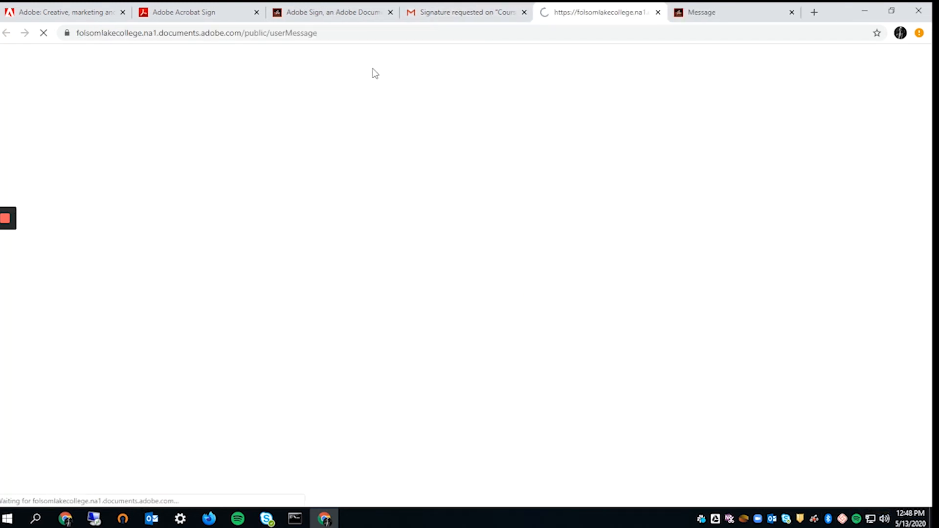
{"action": "left_click", "coordinate": [455, 10]}
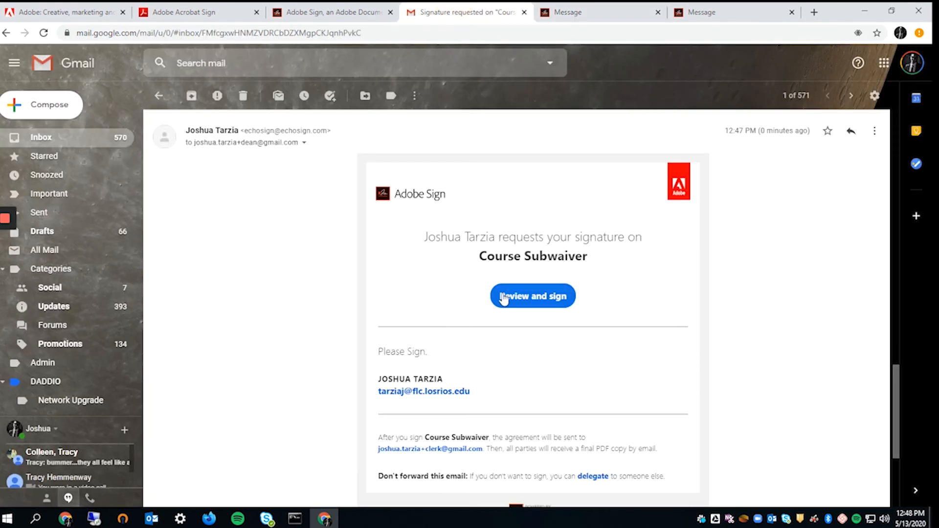
{"action": "right_click", "coordinate": [508, 296]}
{"action": "left_click", "coordinate": [577, 330]}
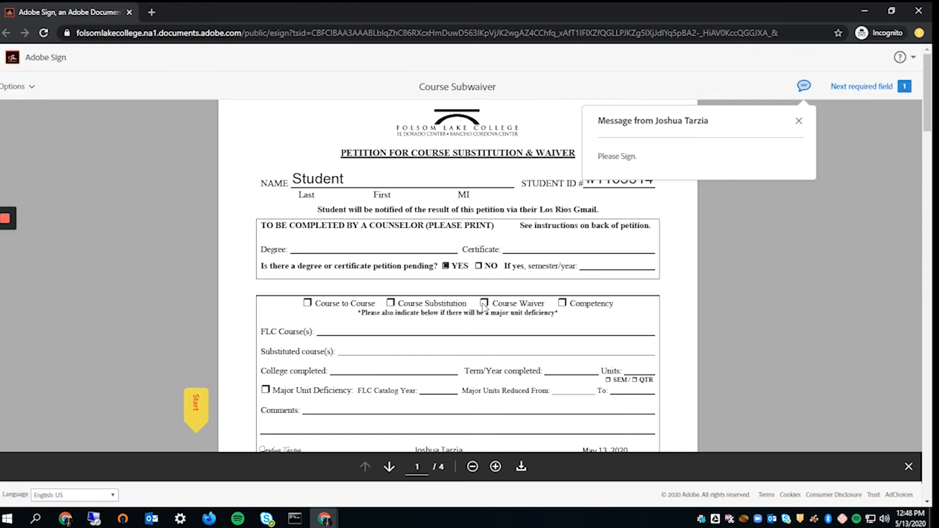
- Apply the signature 'Dean' to the Area Dean signature field of the Course Subwaiver
{"action": "left_click", "coordinate": [196, 410]}
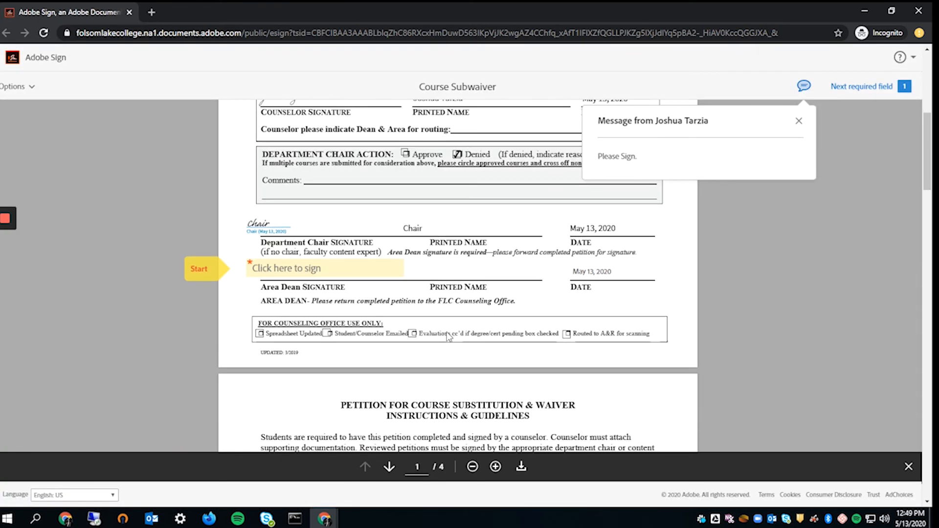
{"action": "left_click", "coordinate": [337, 268]}
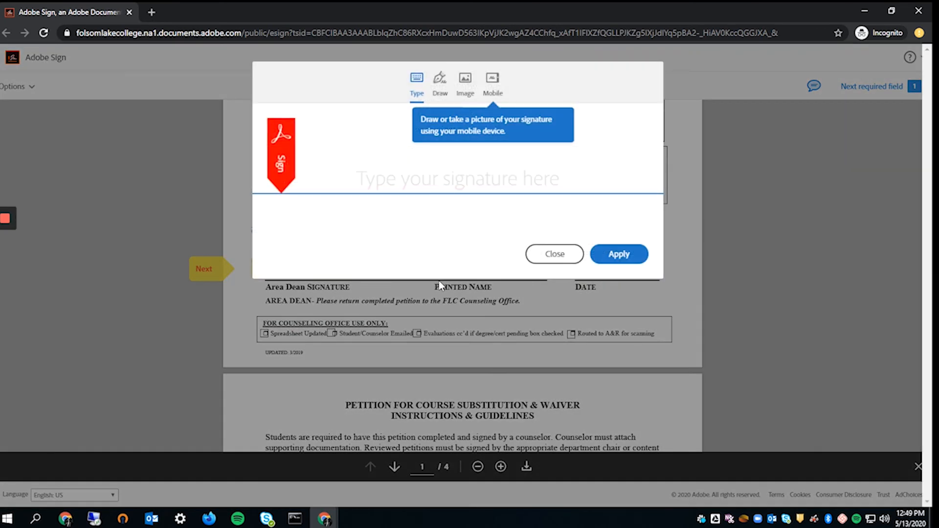
{"action": "type", "text": "Dean"}
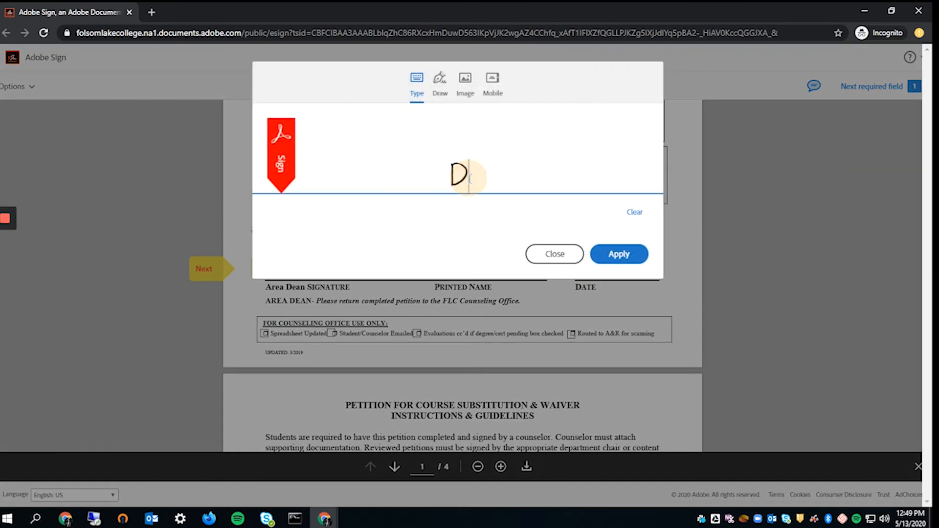
{"action": "left_click", "coordinate": [614, 258]}
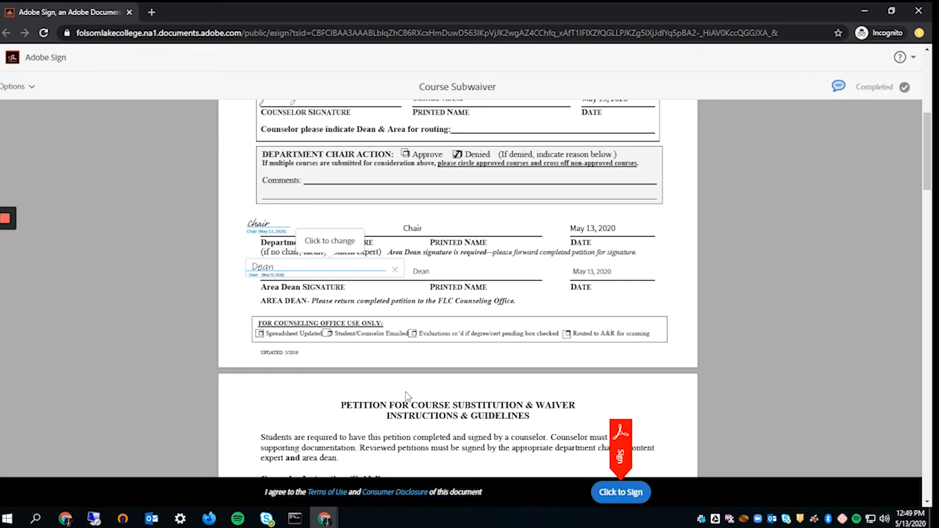
- Submit the signed agreement with Click to Sign and close the private signing window
{"action": "scroll", "coordinate": [391, 399], "scroll_direction": "down", "scroll_amount": 2}
{"action": "left_click", "coordinate": [615, 491]}
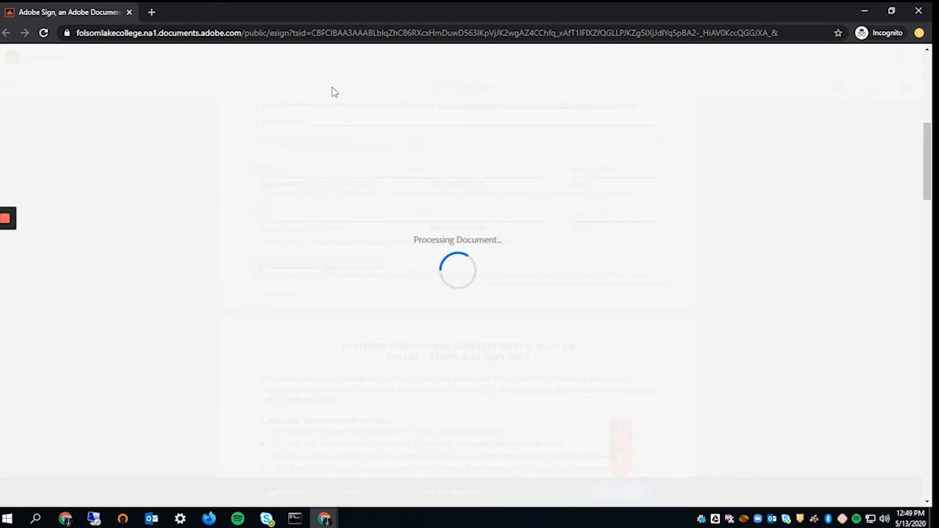
{"action": "scroll", "coordinate": [397, 303], "scroll_direction": "down", "scroll_amount": 3}
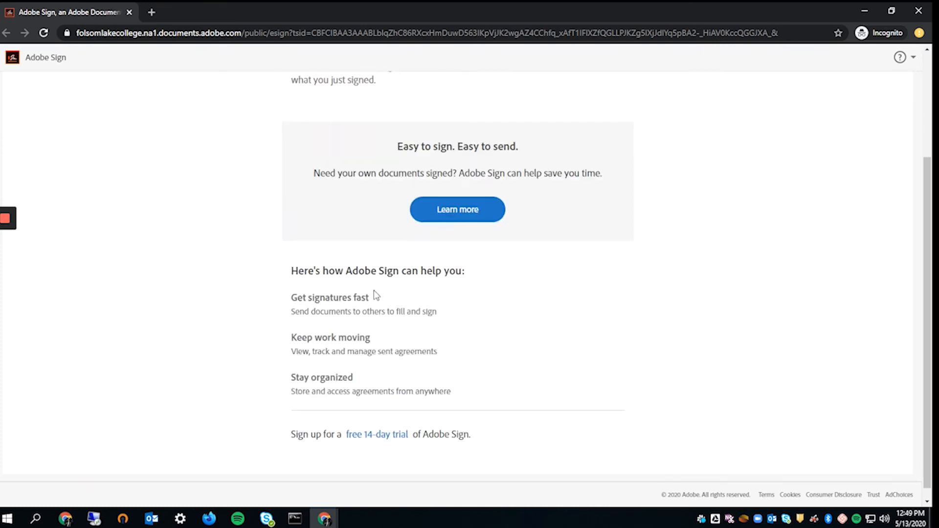
{"action": "scroll", "coordinate": [370, 324], "scroll_direction": "up", "scroll_amount": 3}
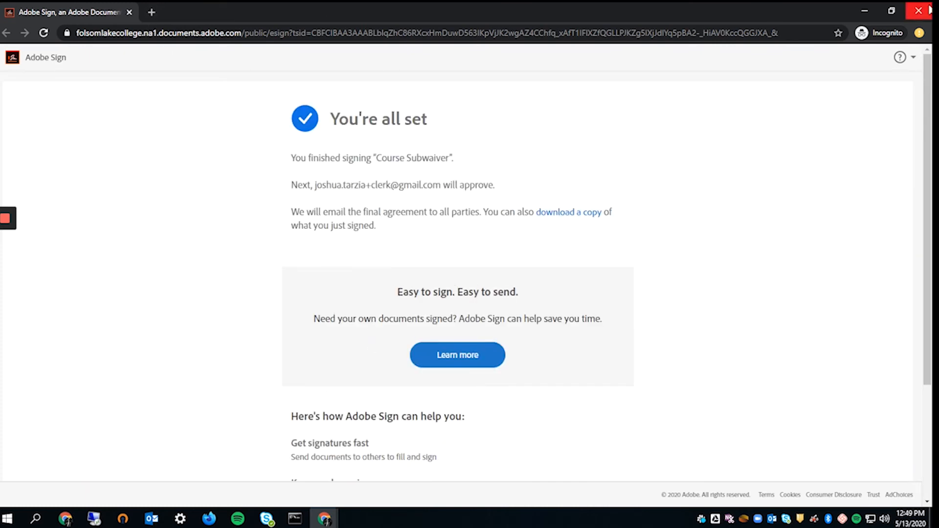
{"action": "left_click_drag", "start_coordinate": [445, 185], "coordinate": [316, 184]}
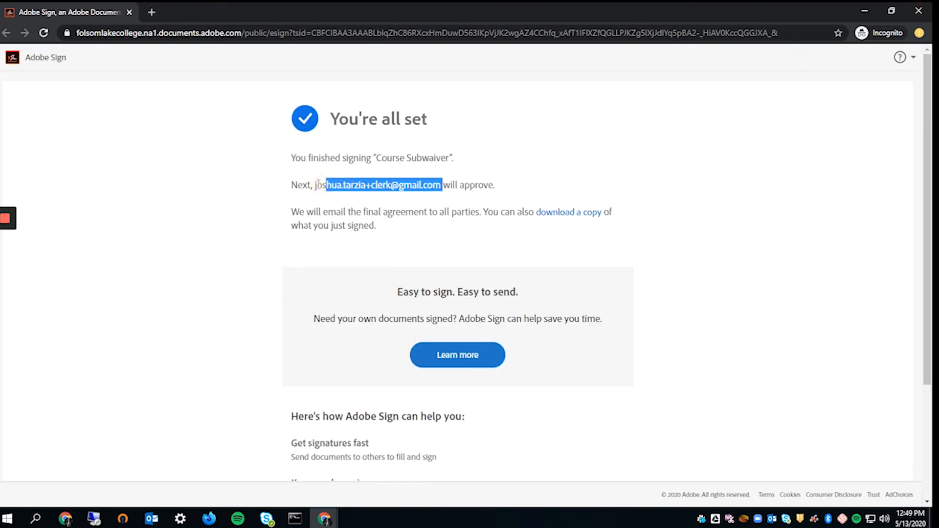
{"action": "left_click", "coordinate": [317, 184]}
{"action": "left_click", "coordinate": [919, 11]}
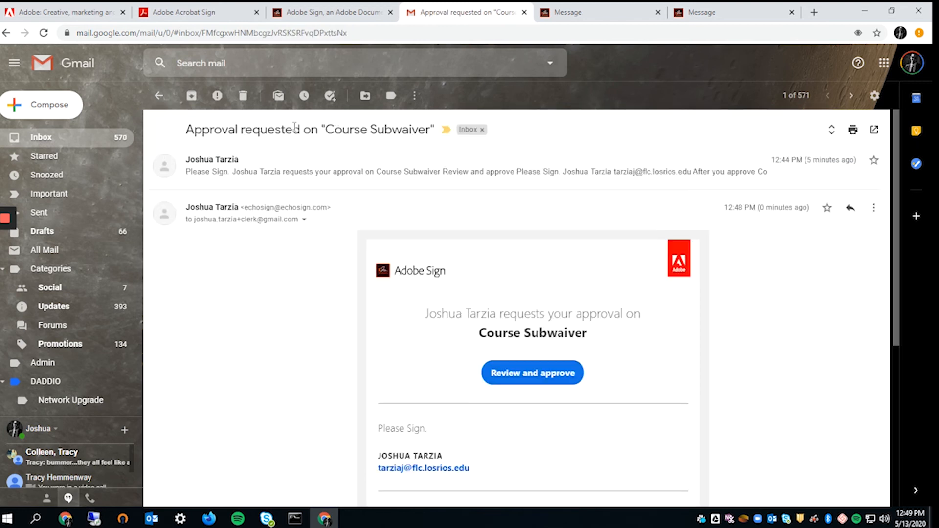
- Look over the clerk's 'Approval requested' email for the Course Subwaiver
{"action": "left_click_drag", "start_coordinate": [232, 131], "coordinate": [342, 130]}
{"action": "left_click_drag", "start_coordinate": [220, 218], "coordinate": [266, 225]}
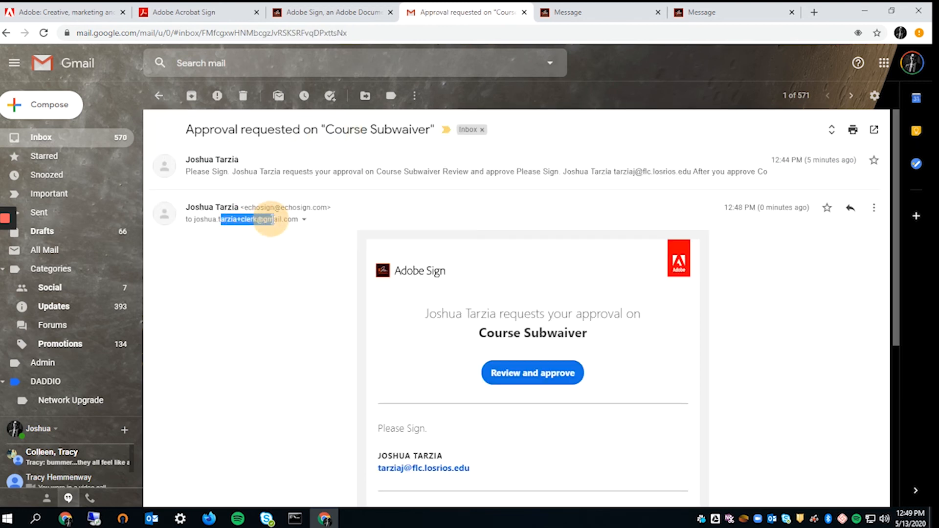
{"action": "left_click", "coordinate": [285, 315]}
{"action": "scroll", "coordinate": [342, 294], "scroll_direction": "down", "scroll_amount": 2}
{"action": "scroll", "coordinate": [587, 245], "scroll_direction": "up", "scroll_amount": 1}
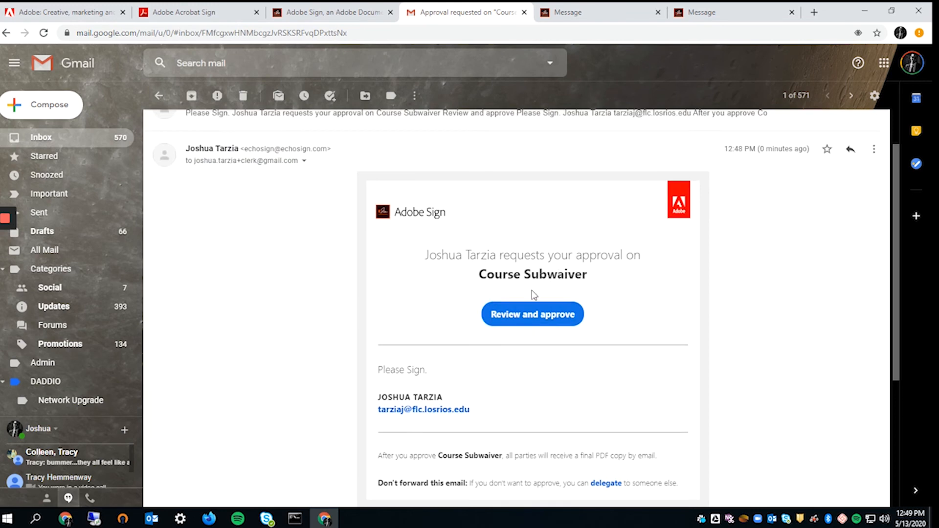
- Open the 'Review and approve' link in an incognito window
{"action": "left_click", "coordinate": [521, 320]}
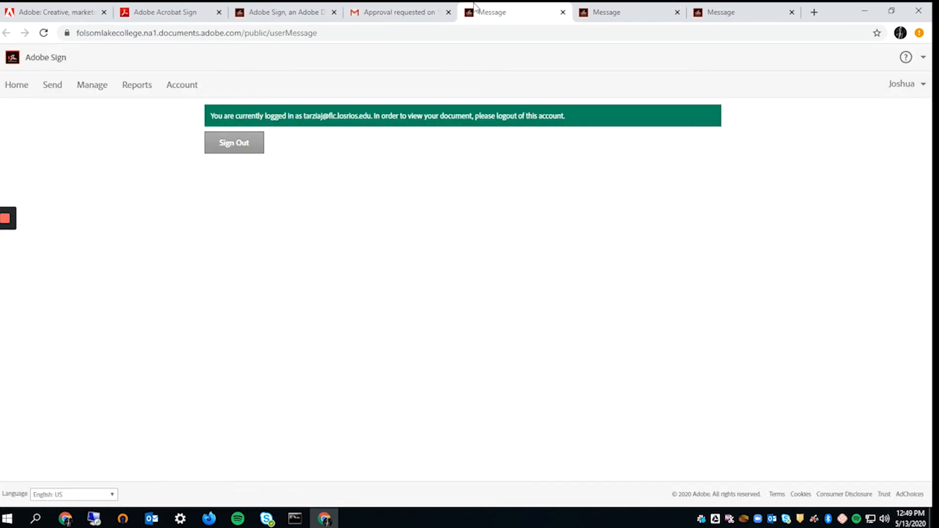
{"action": "left_click", "coordinate": [406, 11]}
{"action": "right_click", "coordinate": [528, 307]}
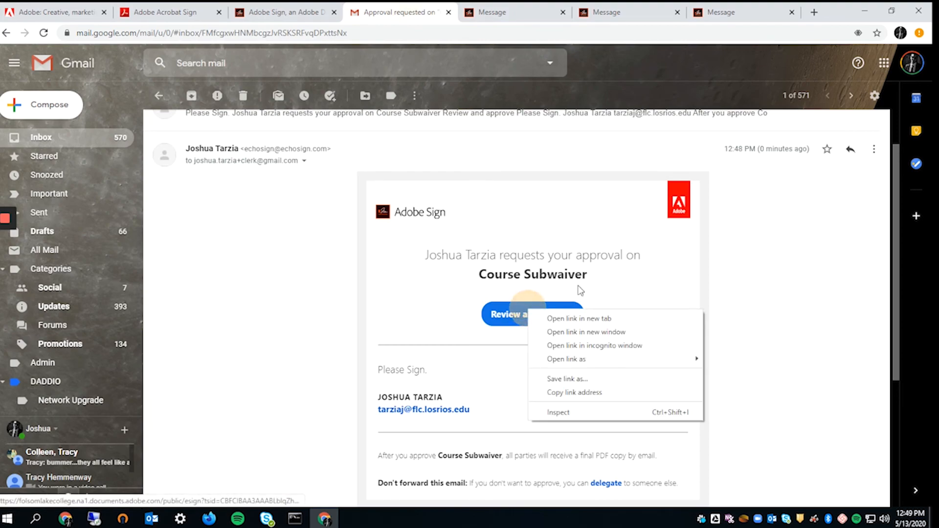
{"action": "left_click", "coordinate": [595, 348]}
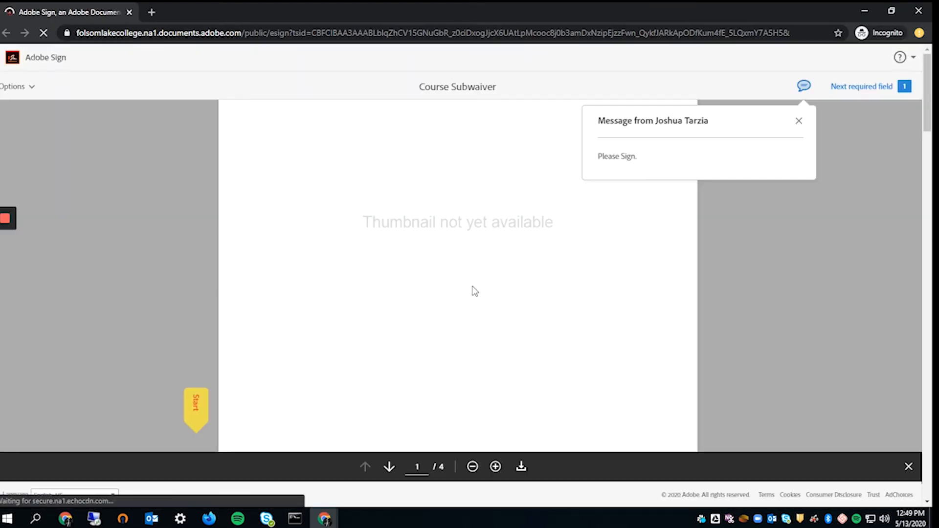
- Tick Spreadsheet Updated, Student/Counselor Emailed, Evaluations cc'd and Routed to A&R for scanning
{"action": "scroll", "coordinate": [471, 293], "scroll_direction": "down", "scroll_amount": 6}
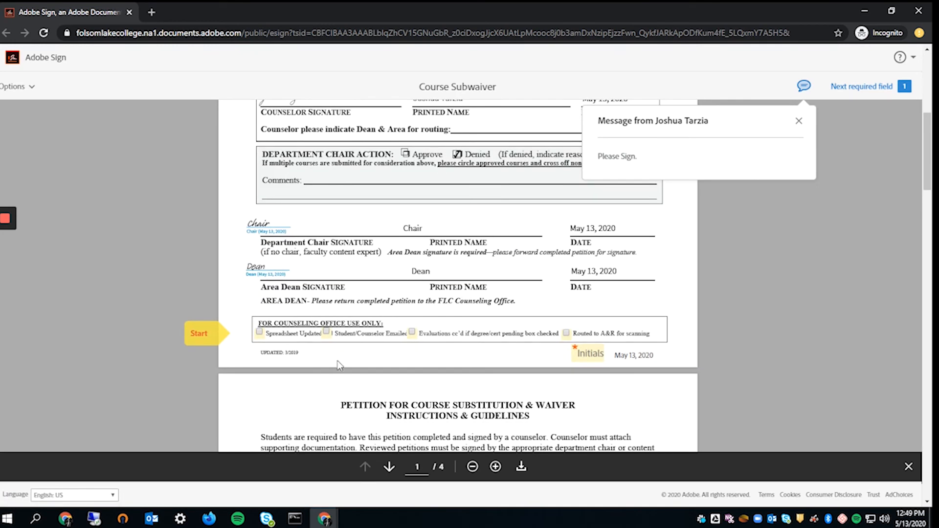
{"action": "left_click", "coordinate": [259, 332]}
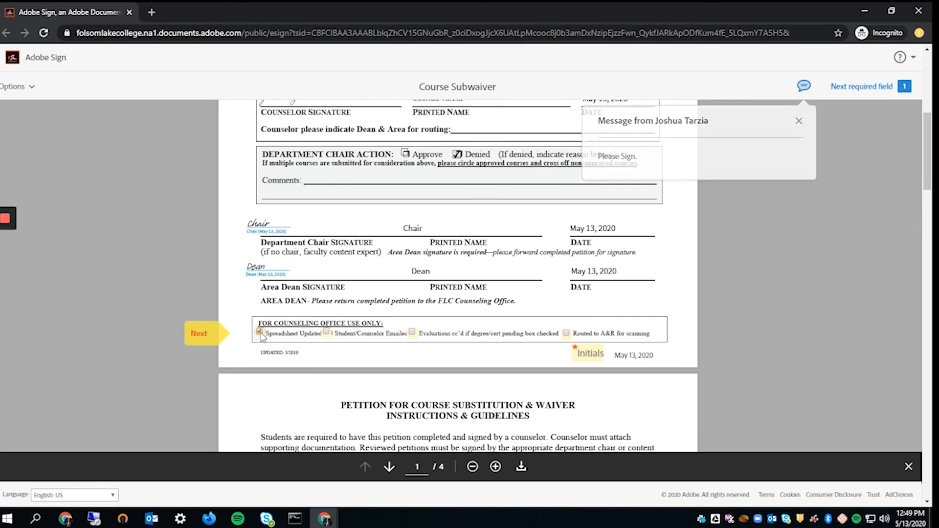
{"action": "left_click", "coordinate": [326, 333]}
{"action": "left_click", "coordinate": [412, 332]}
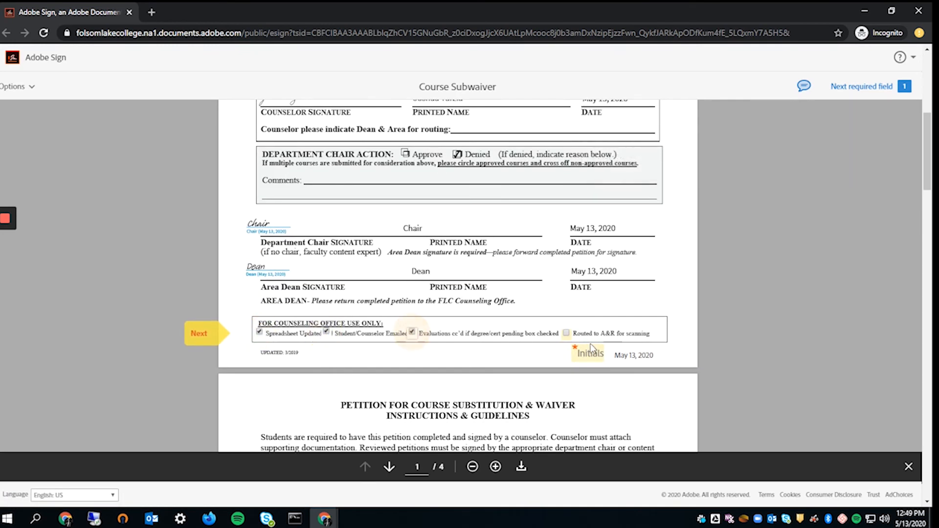
{"action": "left_click", "coordinate": [566, 333]}
- Add the initials CLRK to the clerk's initials field
{"action": "left_click", "coordinate": [590, 354]}
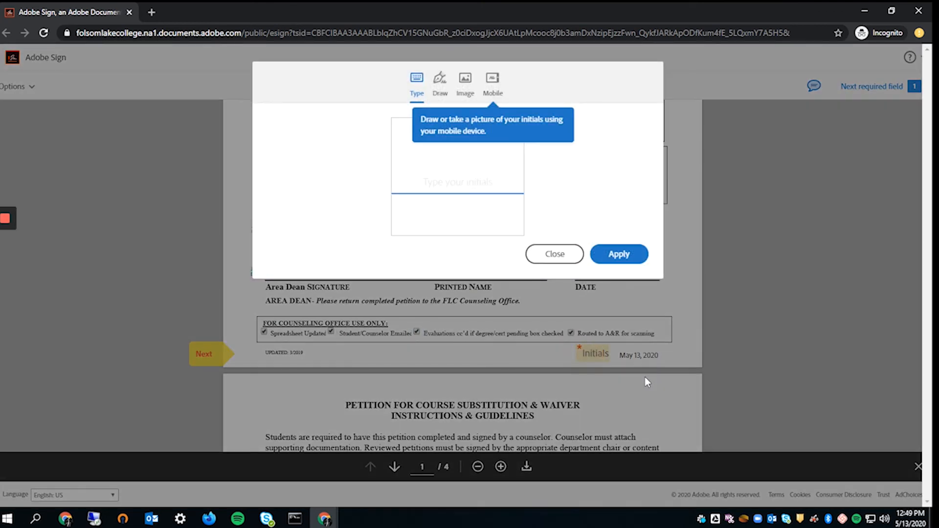
{"action": "left_click", "coordinate": [483, 181]}
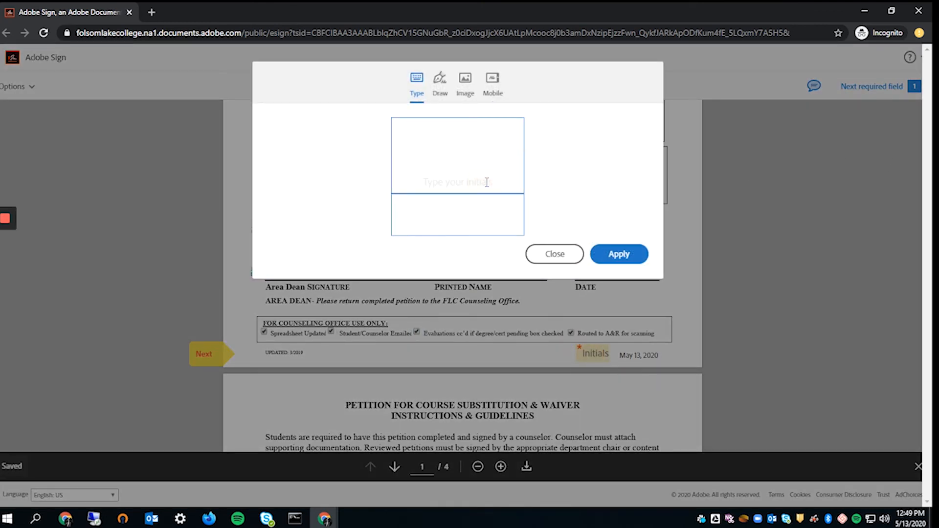
{"action": "type", "text": "CLRK"}
{"action": "left_click", "coordinate": [618, 254]}
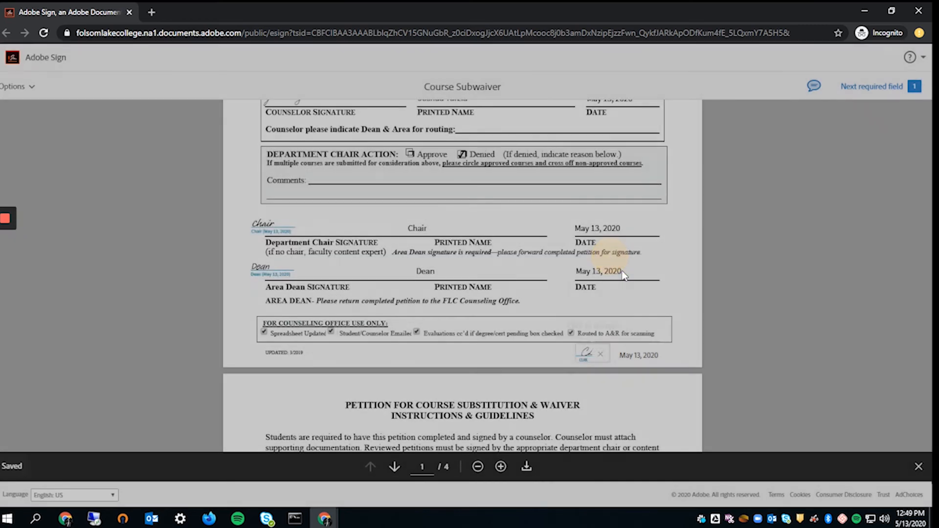
- Approve the agreement as Clerk by entering the clerk's name and confirming
{"action": "scroll", "coordinate": [635, 270], "scroll_direction": "down", "scroll_amount": 1}
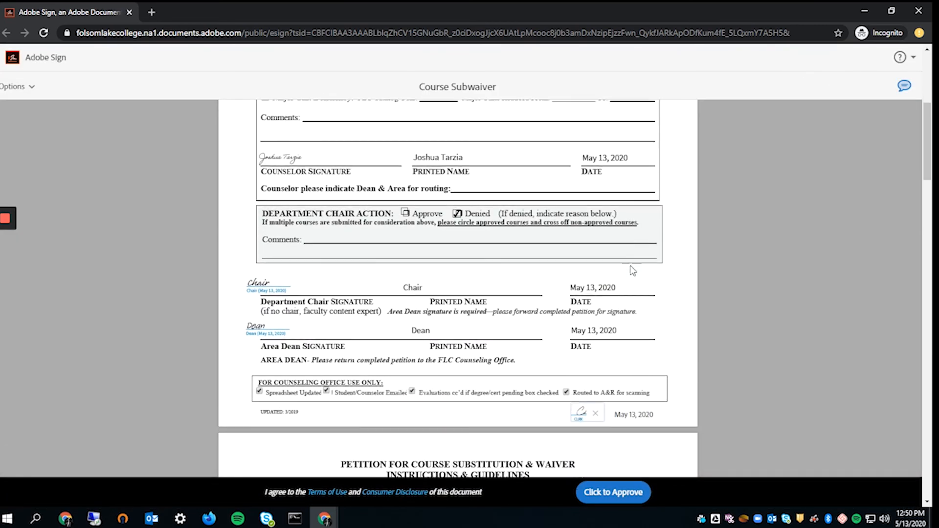
{"action": "left_click", "coordinate": [619, 492]}
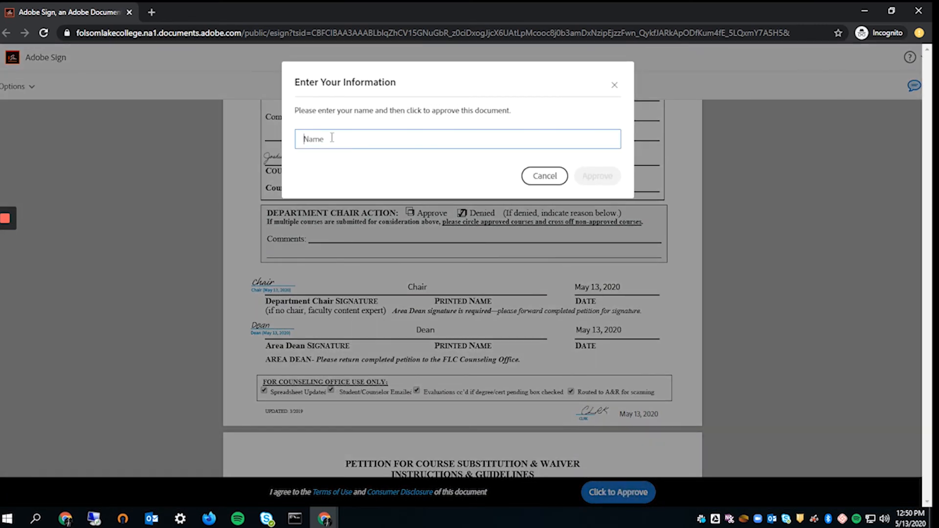
{"action": "type", "text": "Clerk"}
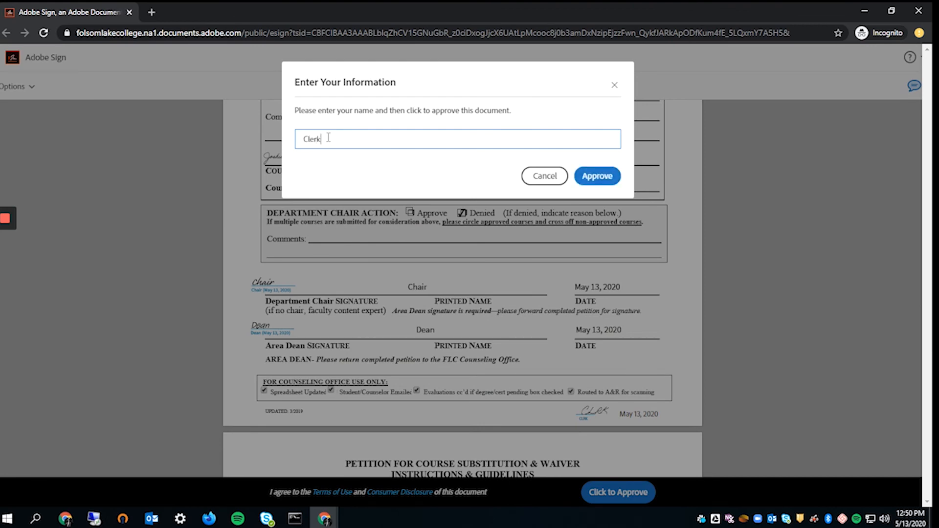
{"action": "left_click", "coordinate": [602, 180]}
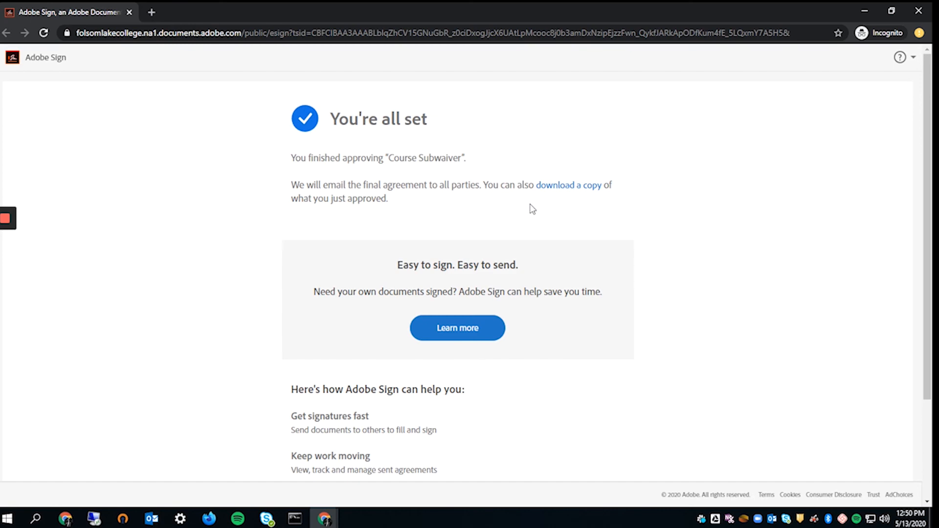
- Open the Completed: "Course Subwaiver" email in Gmail and check its recipient and cc details
{"action": "left_click", "coordinate": [862, 13]}
{"action": "scroll", "coordinate": [434, 299], "scroll_direction": "up", "scroll_amount": 1}
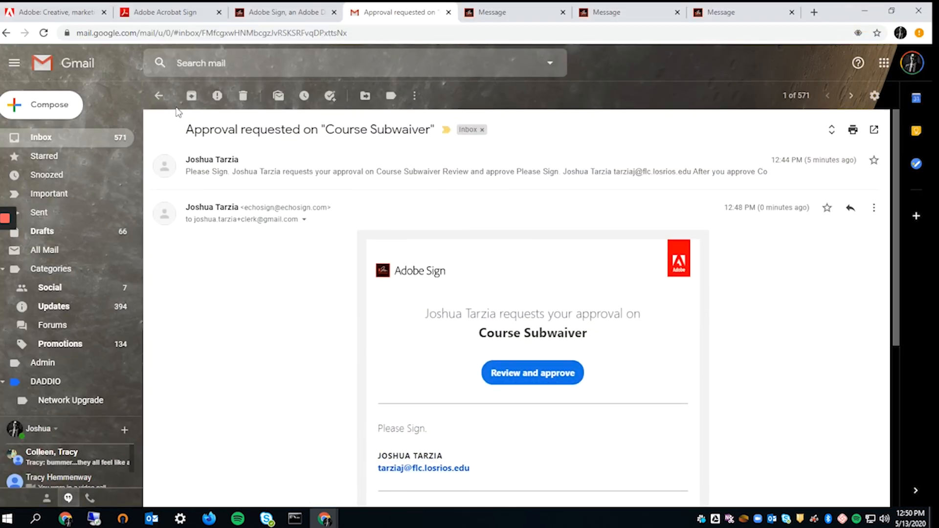
{"action": "left_click", "coordinate": [160, 95]}
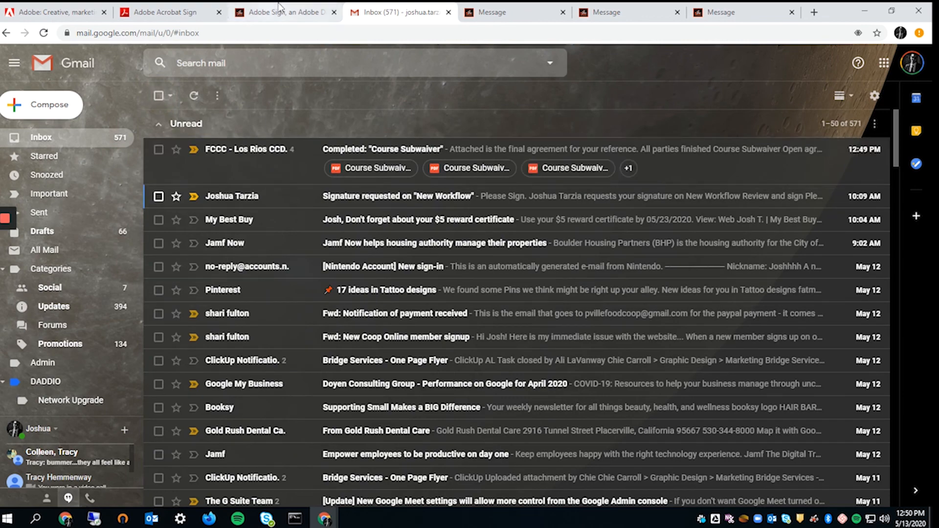
{"action": "left_click_drag", "start_coordinate": [0, 221], "coordinate": [0, 174]}
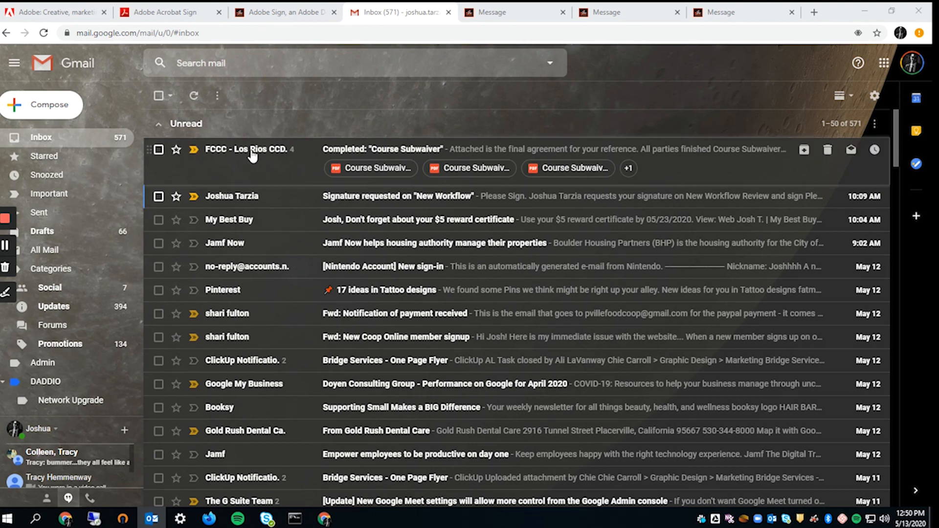
{"action": "left_click", "coordinate": [232, 153]}
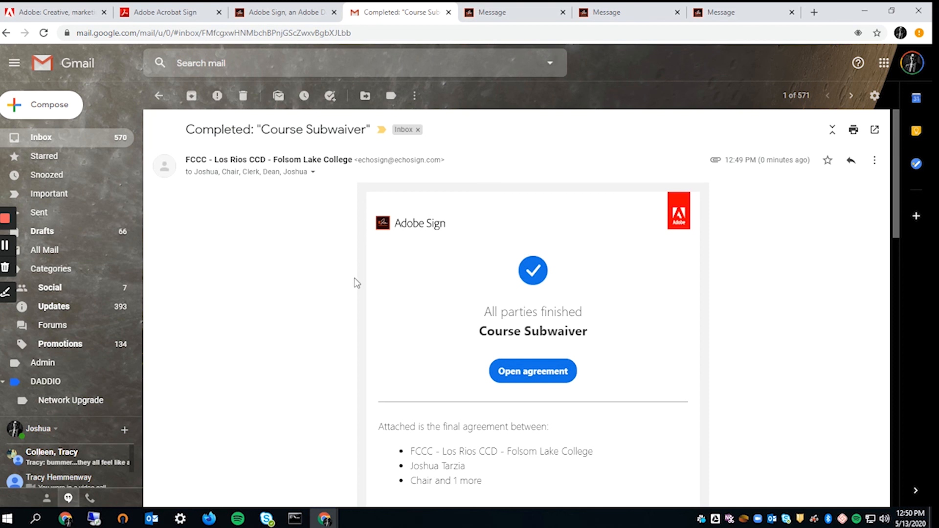
{"action": "left_click", "coordinate": [312, 173]}
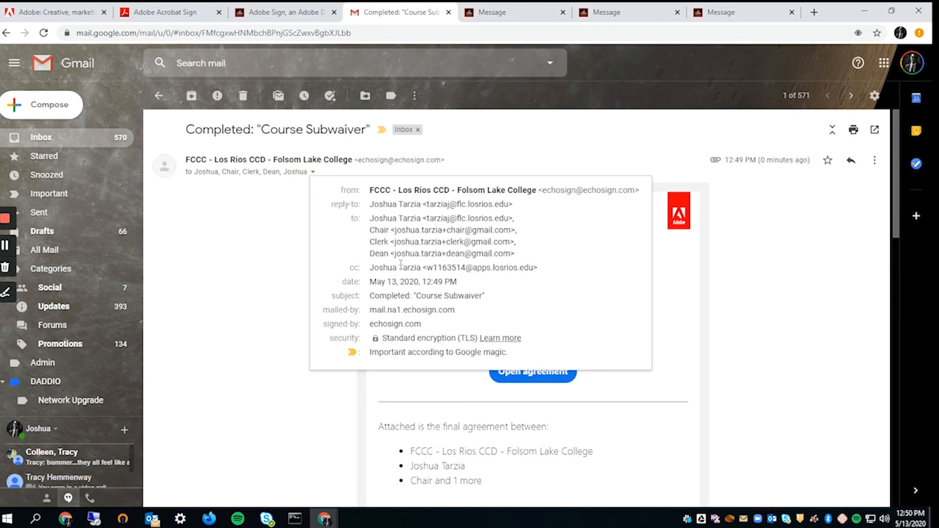
{"action": "left_click_drag", "start_coordinate": [401, 267], "coordinate": [553, 271]}
{"action": "left_click", "coordinate": [789, 316]}
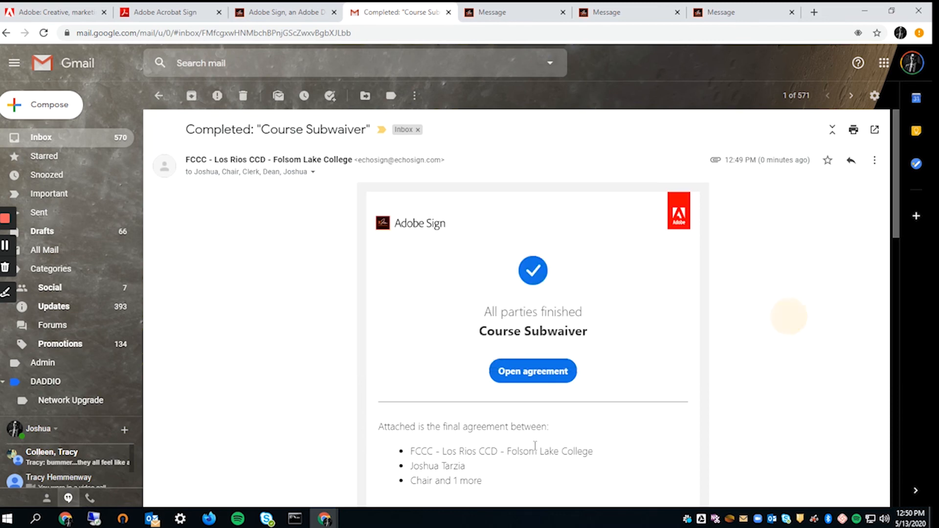
- Preview the Course Subwaiver - signed.pdf attachment, then close it and return to the email's top
{"action": "scroll", "coordinate": [534, 445], "scroll_direction": "down", "scroll_amount": 6}
{"action": "mouse_move", "coordinate": [194, 426]}
{"action": "scroll", "coordinate": [285, 436], "scroll_direction": "up", "scroll_amount": 5}
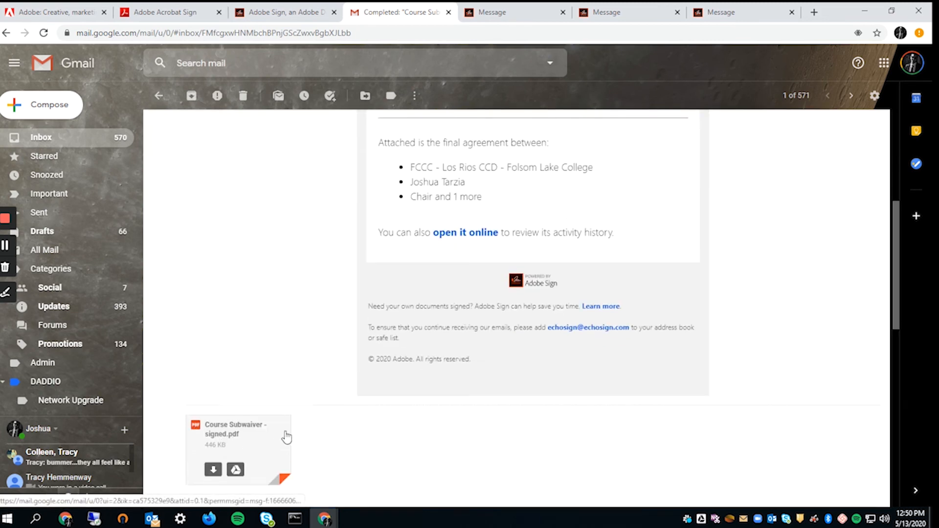
{"action": "scroll", "coordinate": [284, 323], "scroll_direction": "down", "scroll_amount": 6}
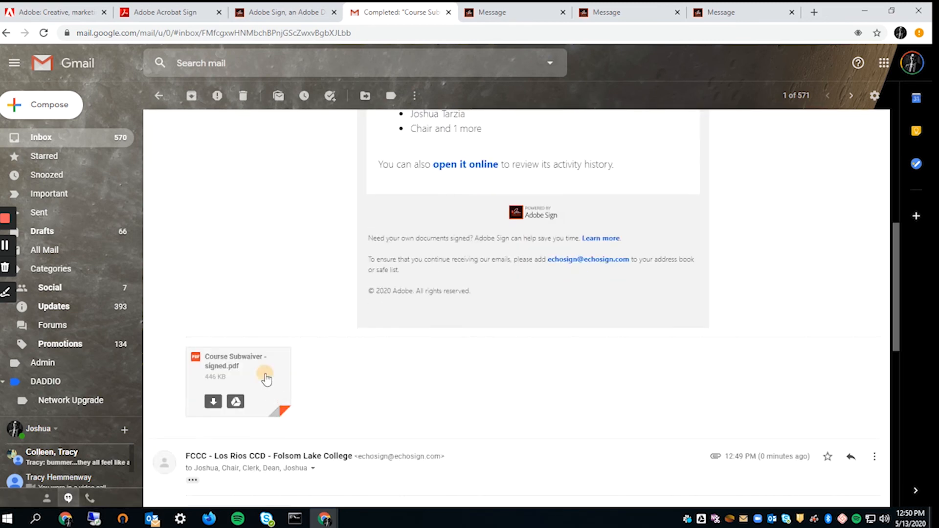
{"action": "left_click", "coordinate": [244, 377]}
{"action": "scroll", "coordinate": [536, 410], "scroll_direction": "down", "scroll_amount": 10}
{"action": "scroll", "coordinate": [536, 410], "scroll_direction": "down", "scroll_amount": 3}
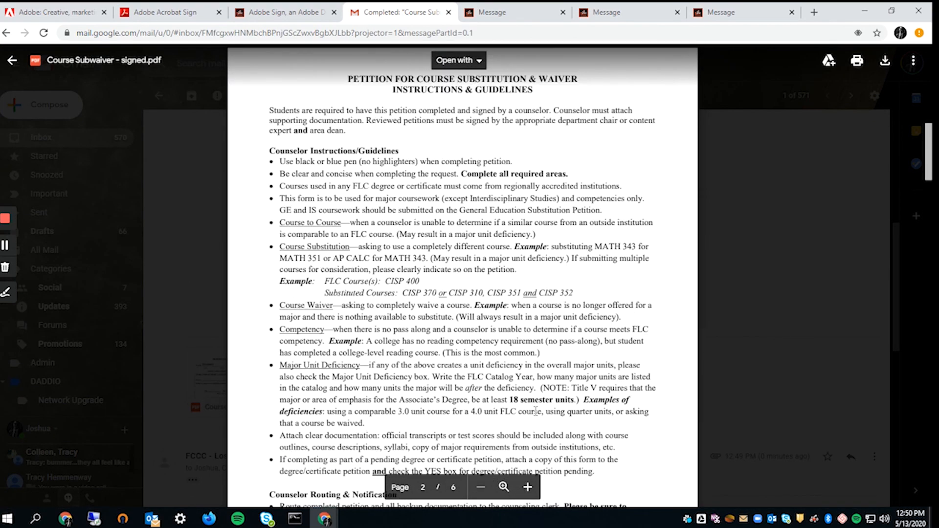
{"action": "scroll", "coordinate": [537, 410], "scroll_direction": "up", "scroll_amount": 12}
{"action": "key", "text": "Escape"}
{"action": "scroll", "coordinate": [312, 328], "scroll_direction": "up", "scroll_amount": 7}
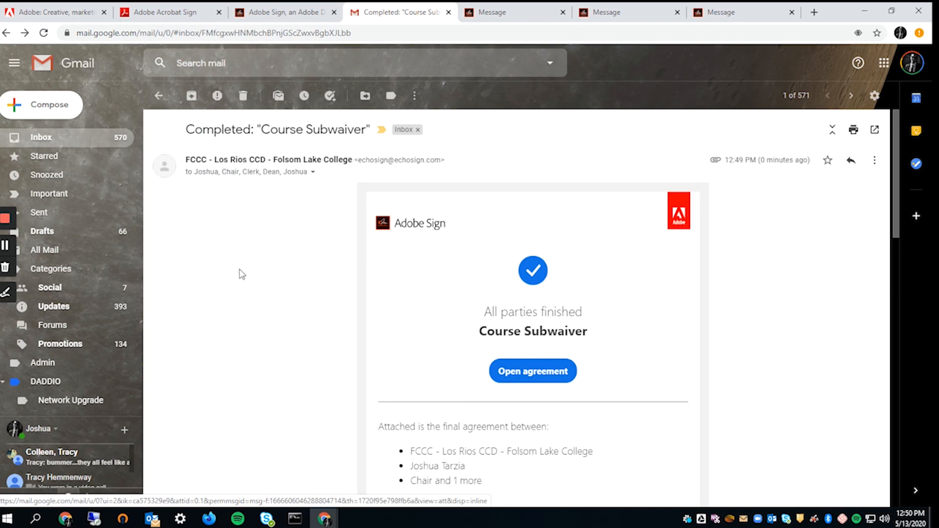
{"action": "scroll", "coordinate": [256, 396], "scroll_direction": "down", "scroll_amount": 7}
{"action": "scroll", "coordinate": [345, 389], "scroll_direction": "down", "scroll_amount": 5}
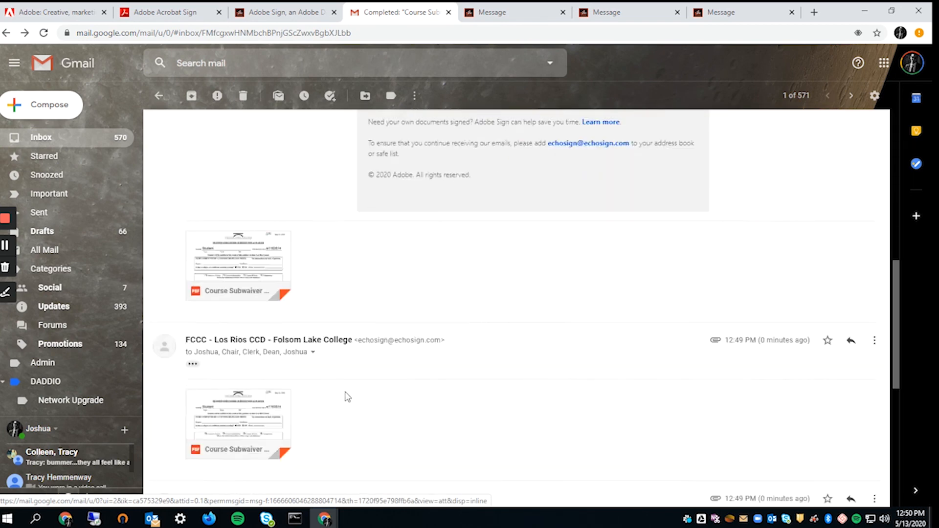
{"action": "scroll", "coordinate": [397, 287], "scroll_direction": "up", "scroll_amount": 9}
{"action": "scroll", "coordinate": [396, 291], "scroll_direction": "up", "scroll_amount": 3}
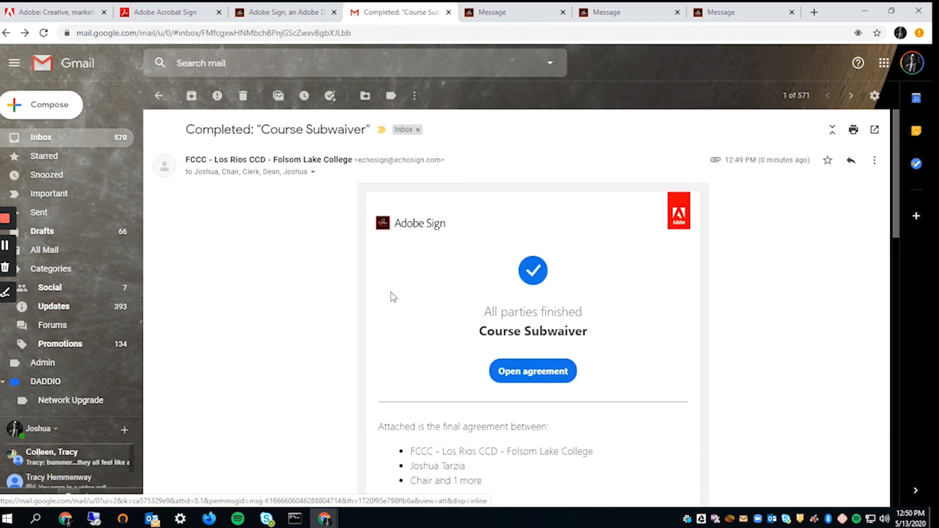
- Reload the Adobe Sign Manage page to show Course Subwaiver under Signed
{"action": "left_click", "coordinate": [266, 11]}
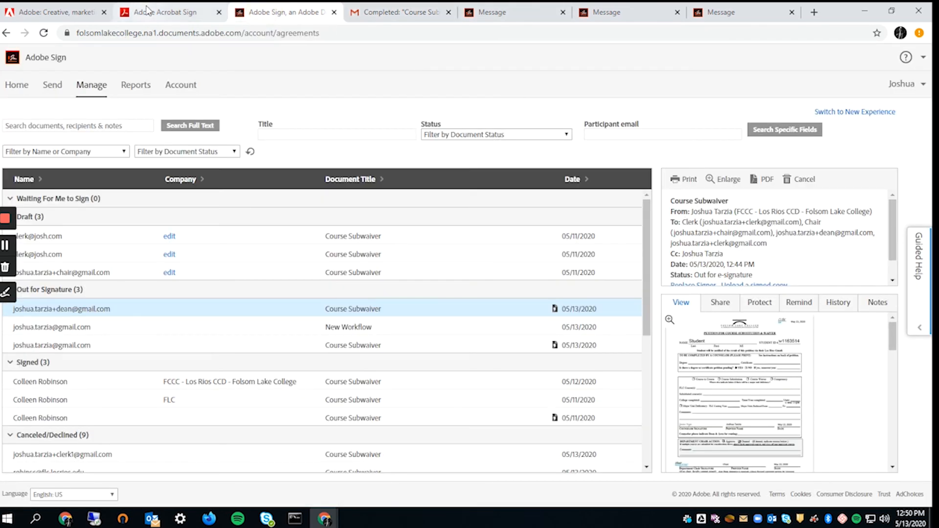
{"action": "left_click", "coordinate": [43, 34]}
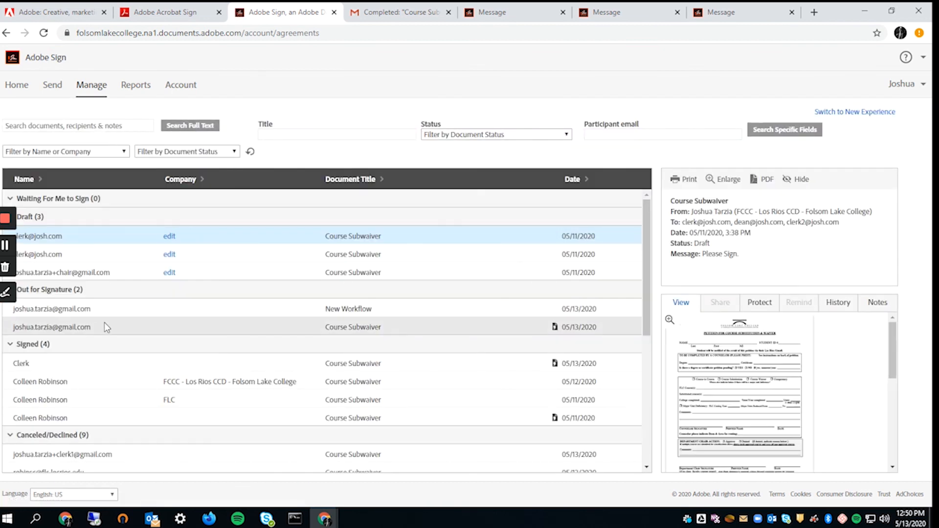
{"action": "scroll", "coordinate": [279, 414], "scroll_direction": "down", "scroll_amount": 2}
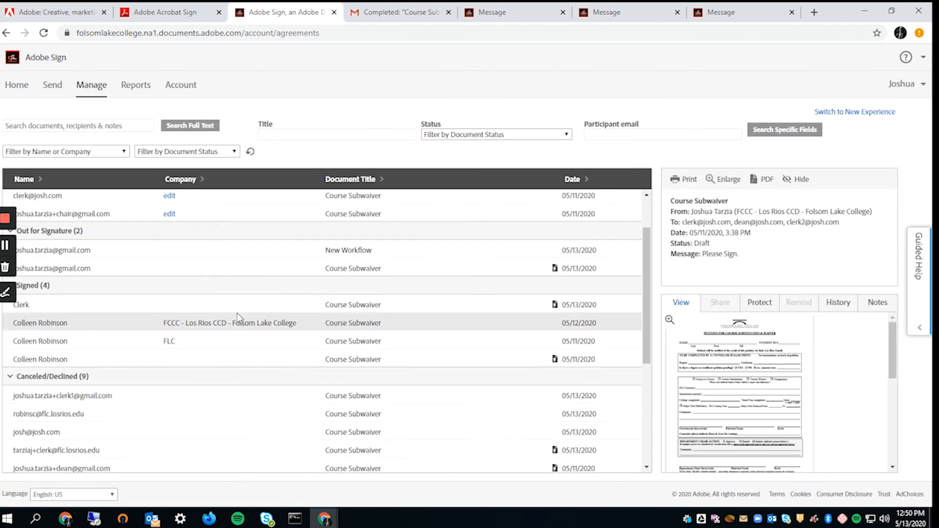
{"action": "scroll", "coordinate": [227, 410], "scroll_direction": "down", "scroll_amount": 5}
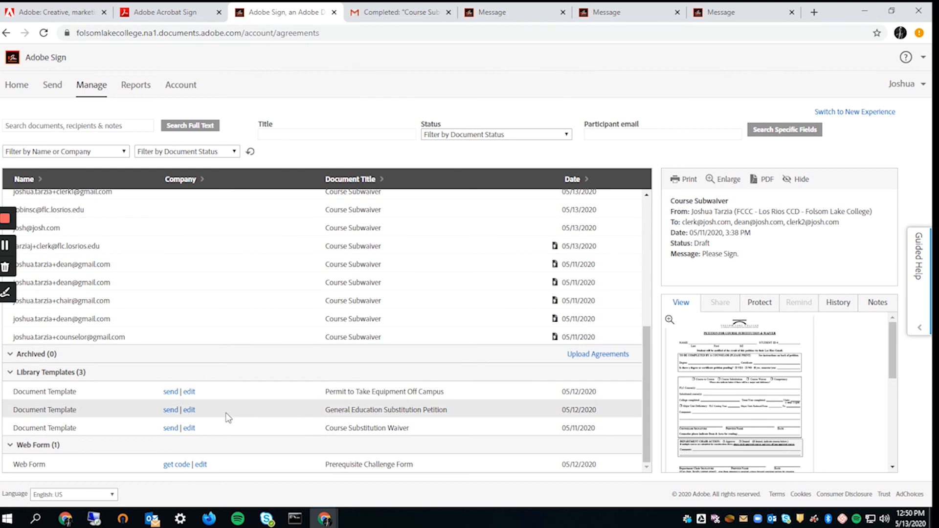
{"action": "scroll", "coordinate": [226, 417], "scroll_direction": "up", "scroll_amount": 6}
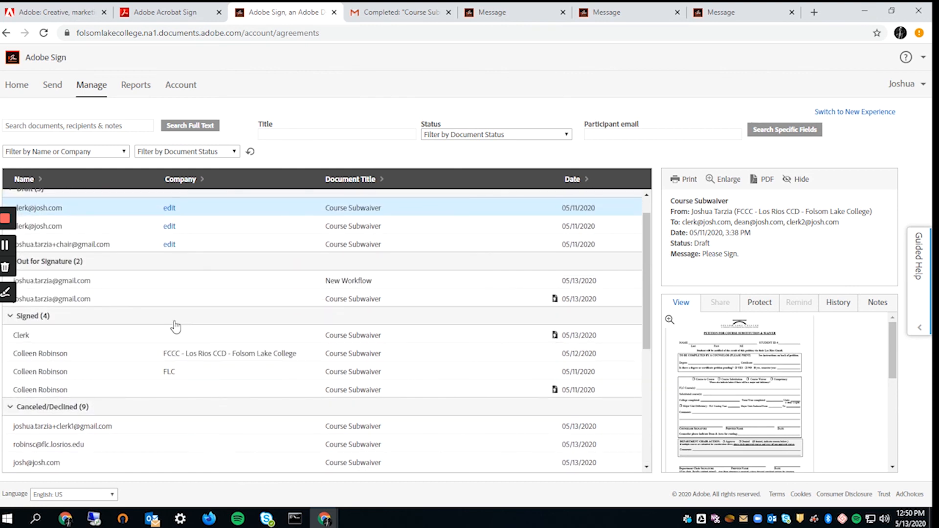
- Select the Clerk's Course Subwaiver row, view its History, and switch to the New Experience
{"action": "left_click", "coordinate": [178, 336]}
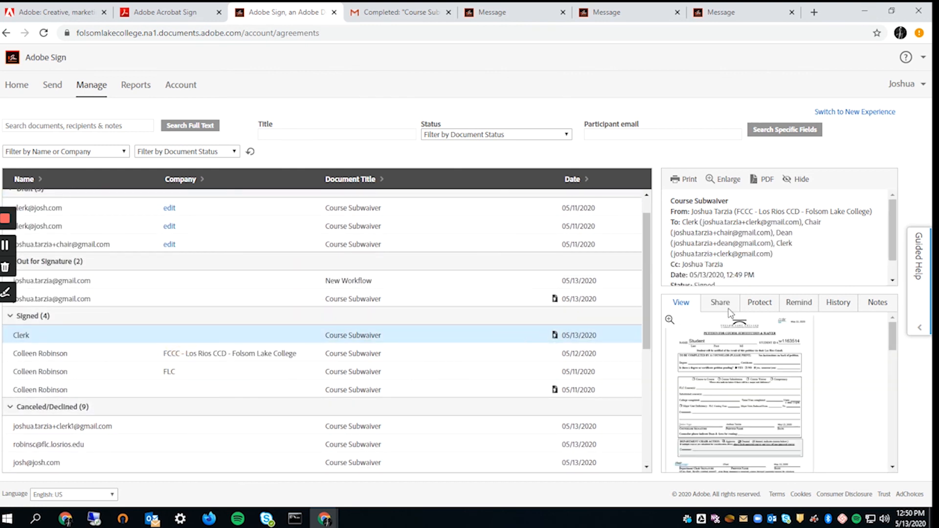
{"action": "scroll", "coordinate": [843, 390], "scroll_direction": "down", "scroll_amount": 1}
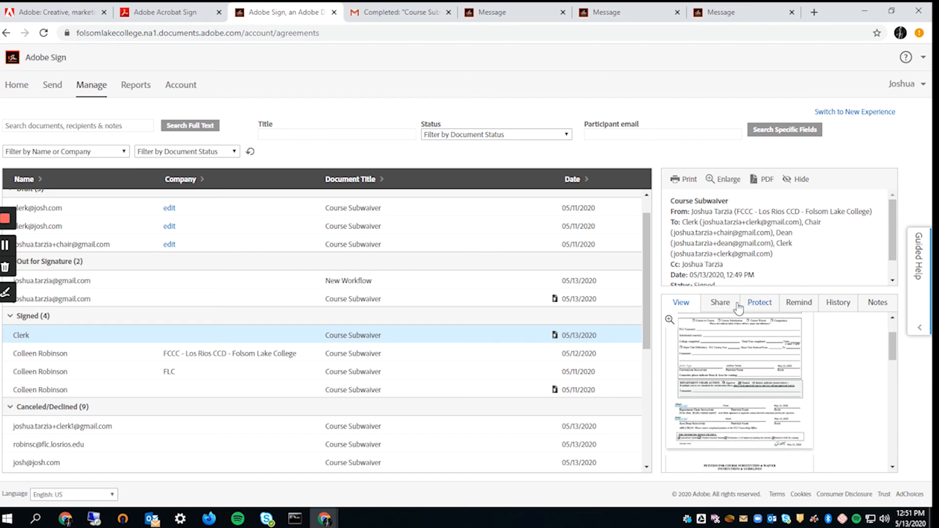
{"action": "left_click", "coordinate": [839, 303]}
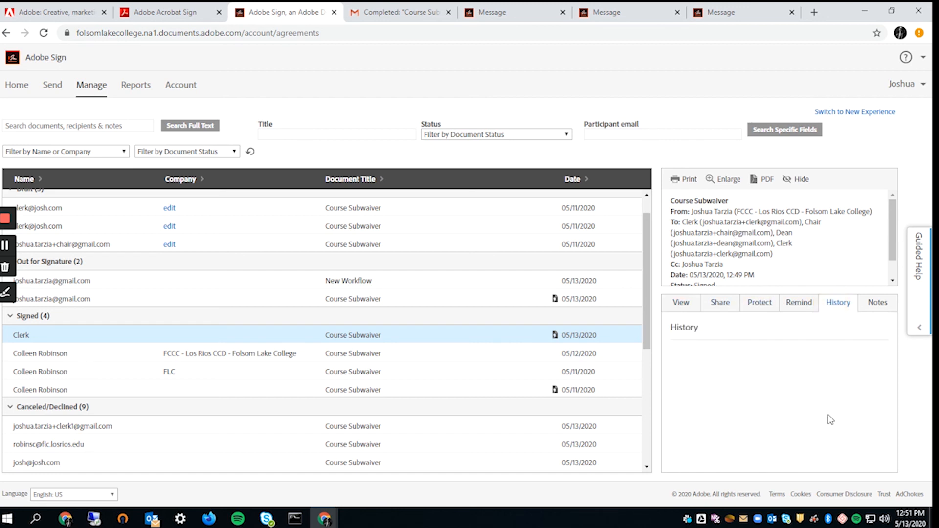
{"action": "left_click", "coordinate": [873, 112]}
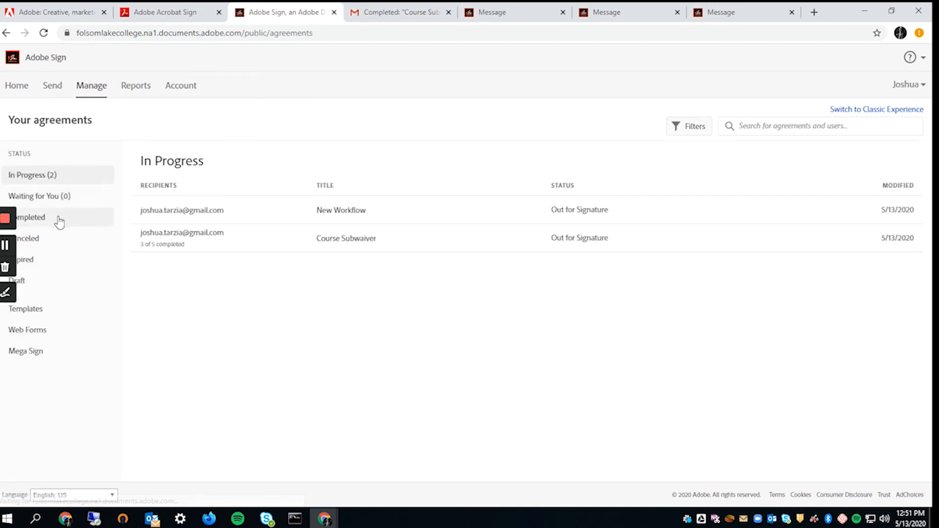
- Filter to Completed agreements and check the Course Subwaiver's 5 recipients have all finished
{"action": "left_click", "coordinate": [41, 221]}
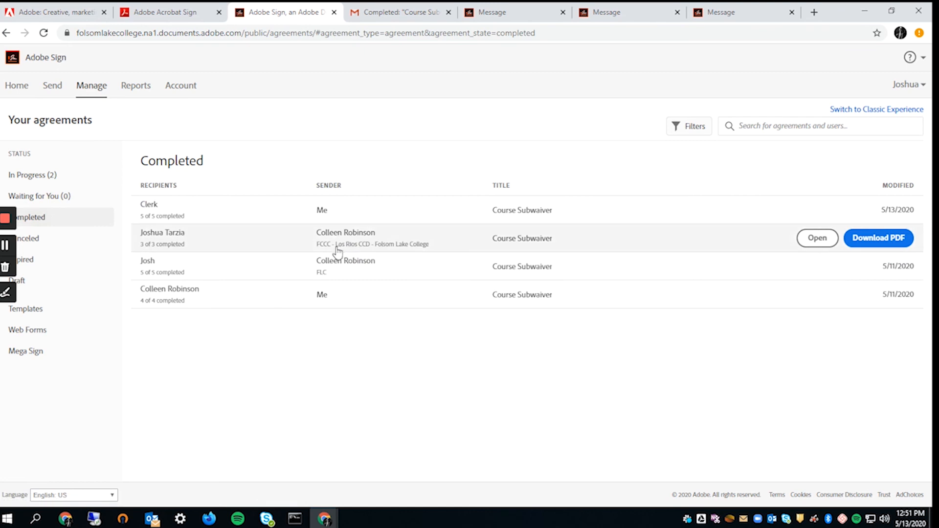
{"action": "left_click", "coordinate": [246, 210]}
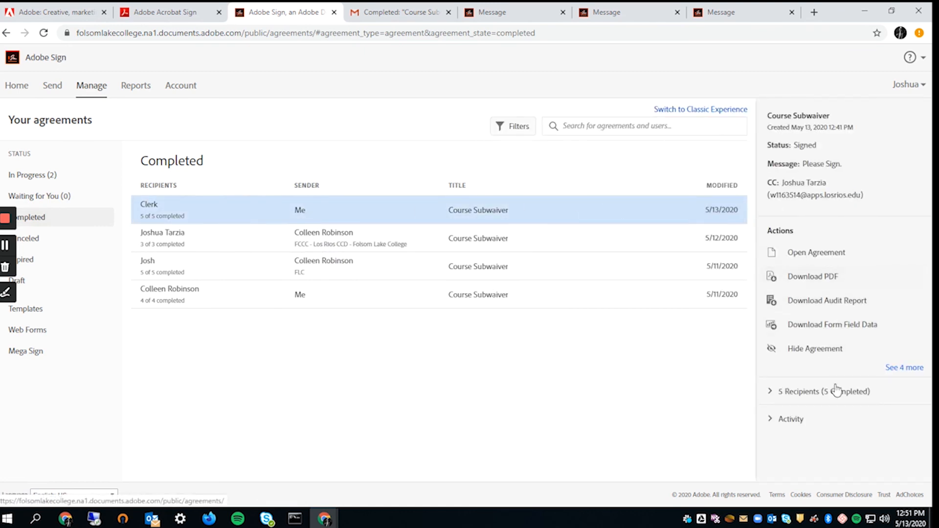
{"action": "left_click", "coordinate": [825, 391]}
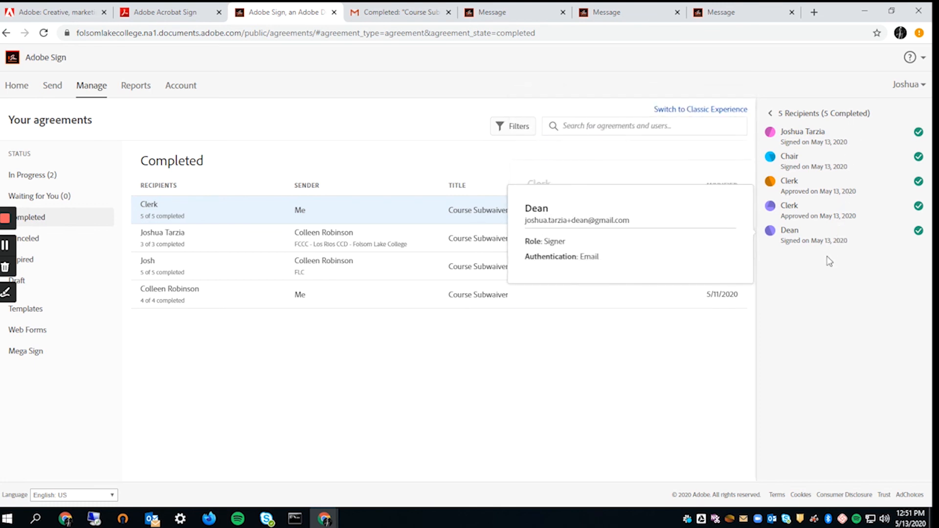
{"action": "left_click", "coordinate": [770, 113]}
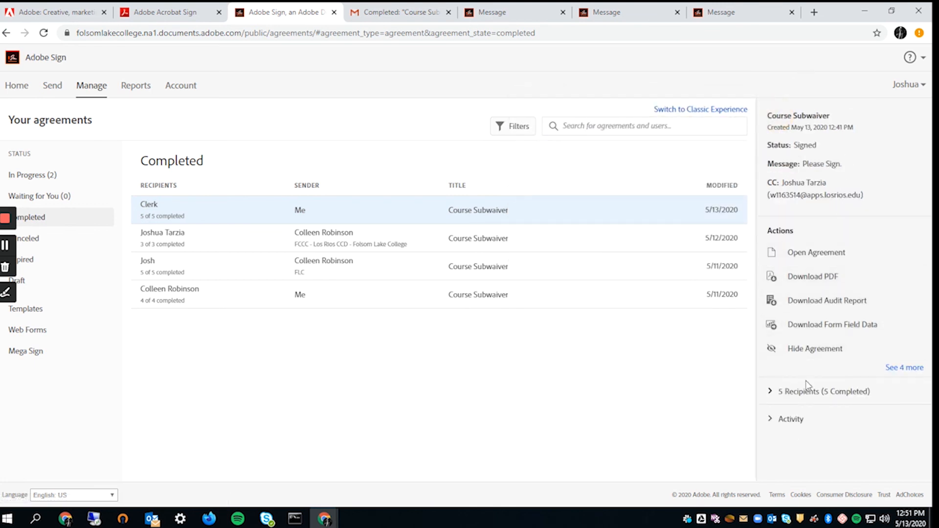
- Show the agreement's extra actions, open Share, and dismiss it without sharing
{"action": "left_click", "coordinate": [896, 367]}
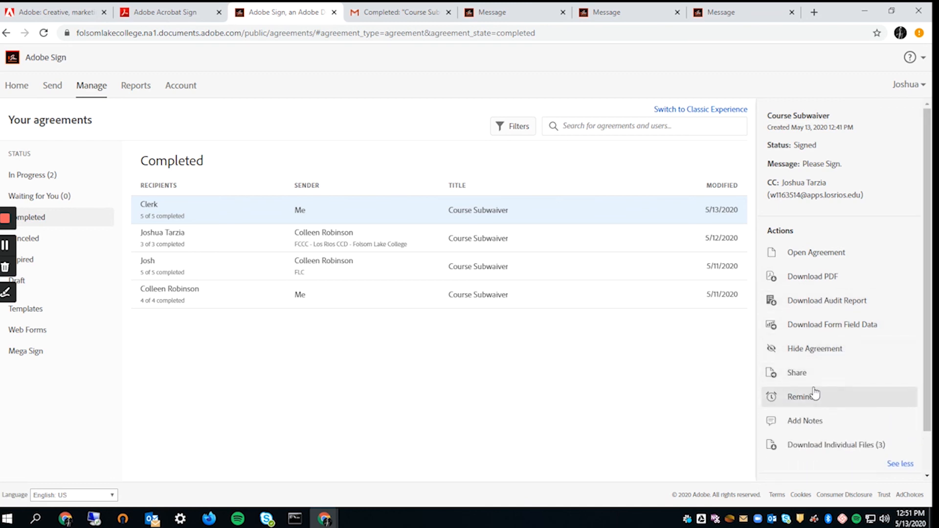
{"action": "left_click", "coordinate": [771, 377]}
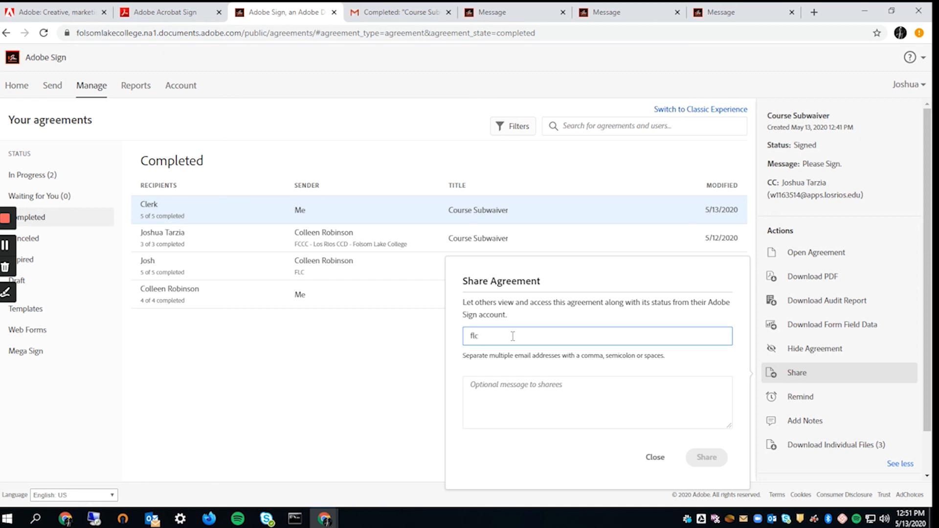
{"action": "left_click_drag", "start_coordinate": [685, 302], "coordinate": [530, 314]}
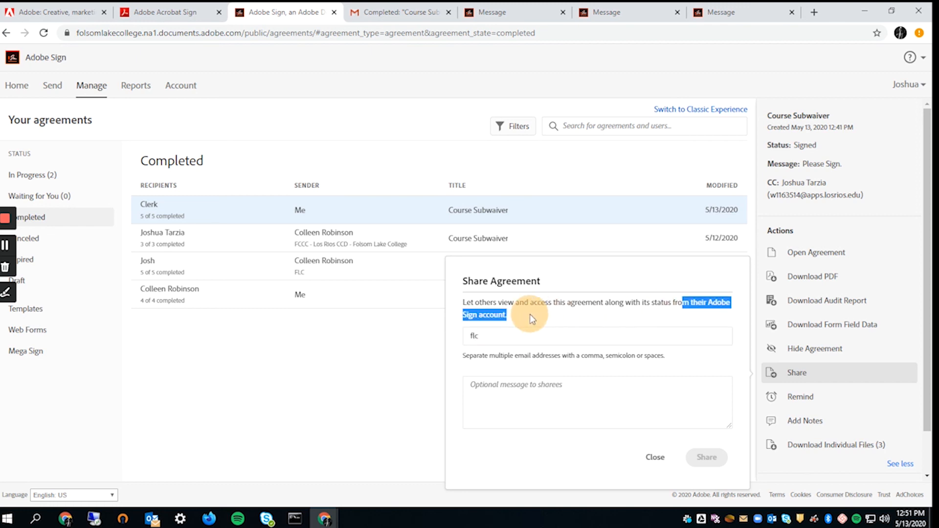
{"action": "left_click", "coordinate": [506, 333]}
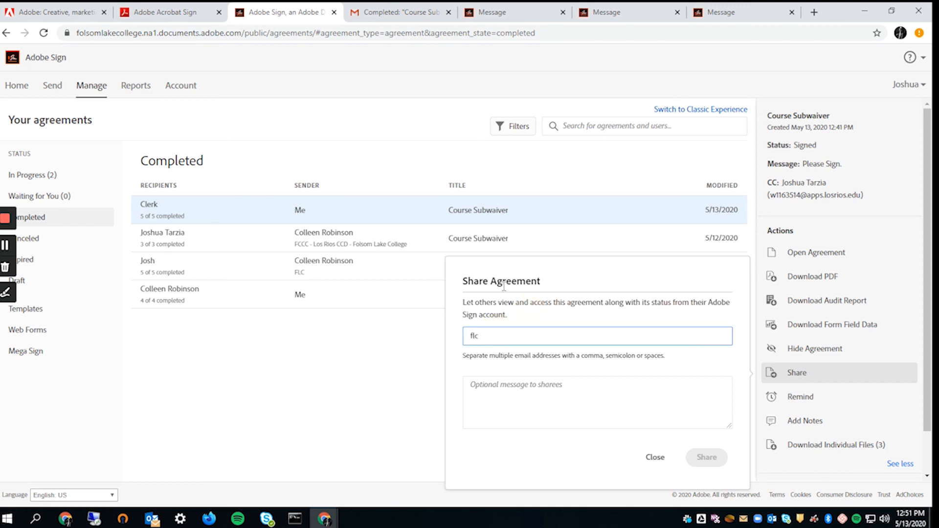
{"action": "left_click_drag", "start_coordinate": [501, 339], "coordinate": [436, 337]}
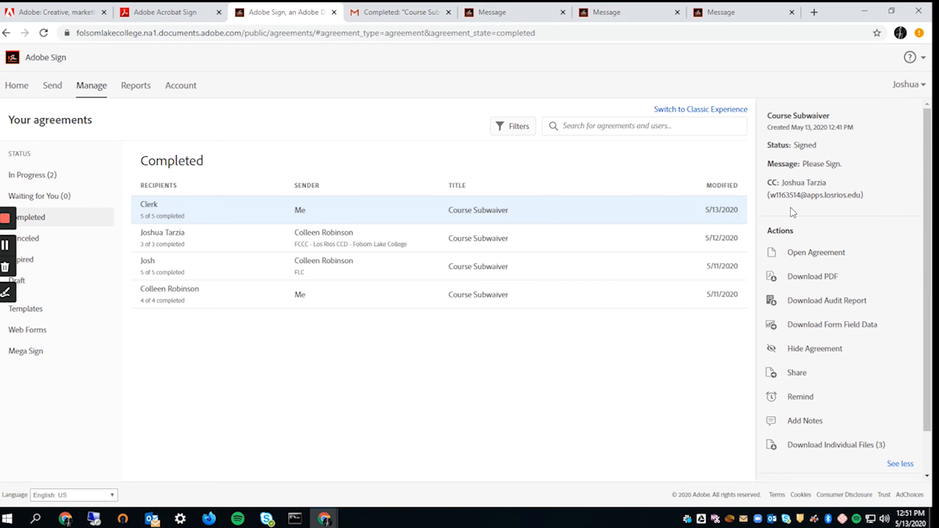